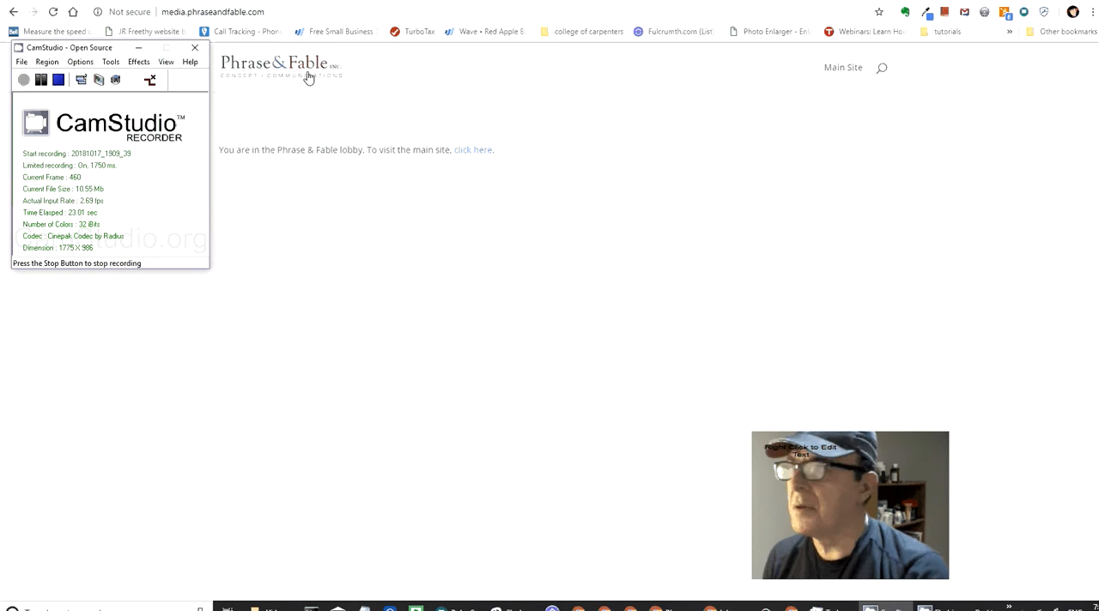
Step: Open the WordPress login page at media.phraseandfable.com/wp-login.php
drag(75, 49, 1098, 215)
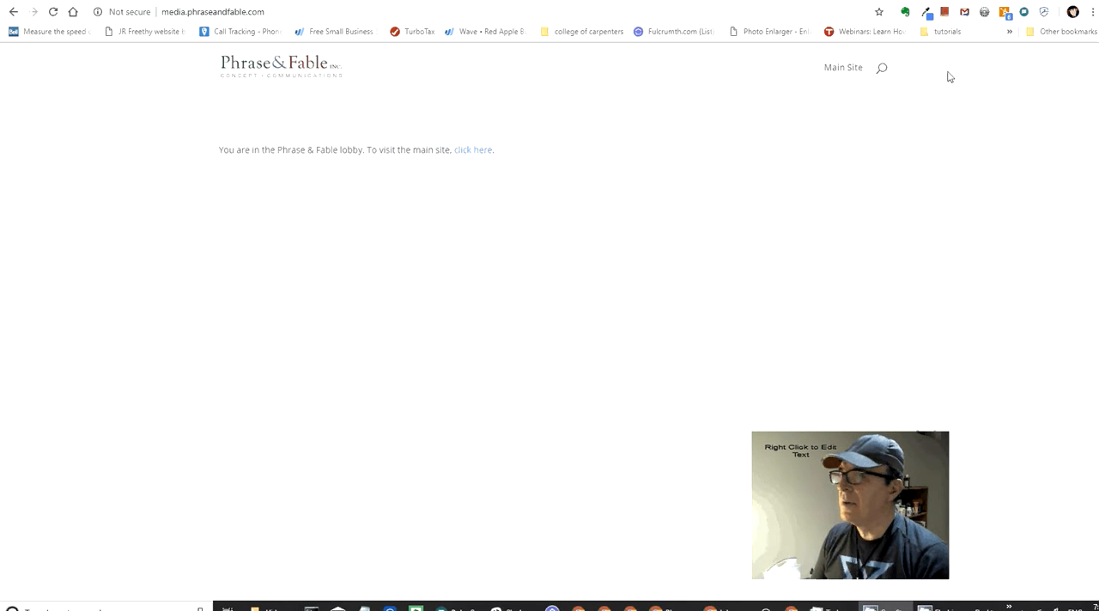
double_click(326, 13)
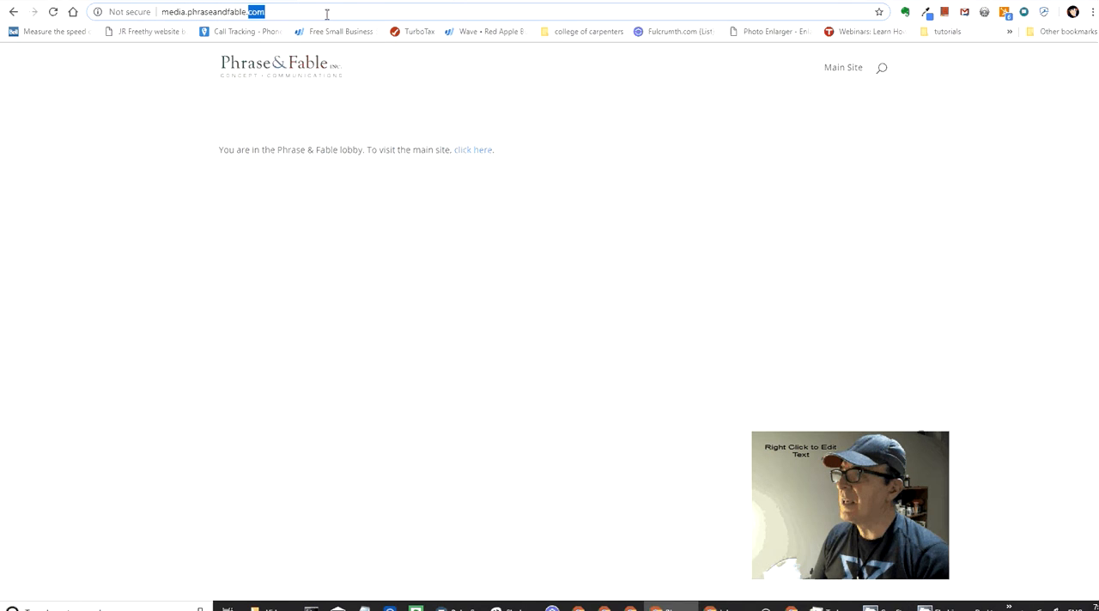
click(327, 14)
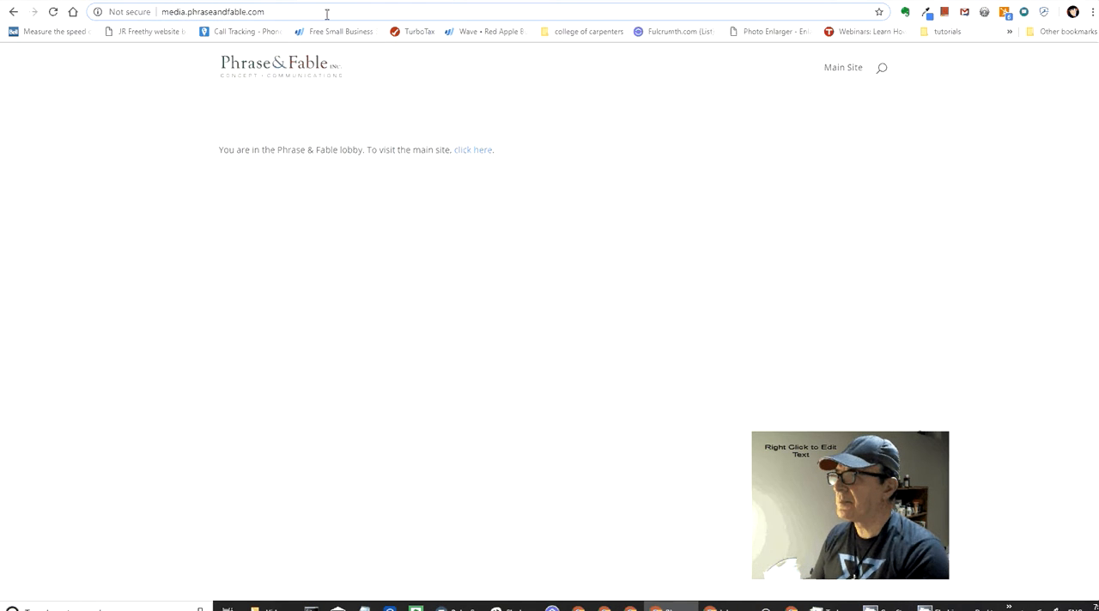
text(/wp-log)
key(Return)
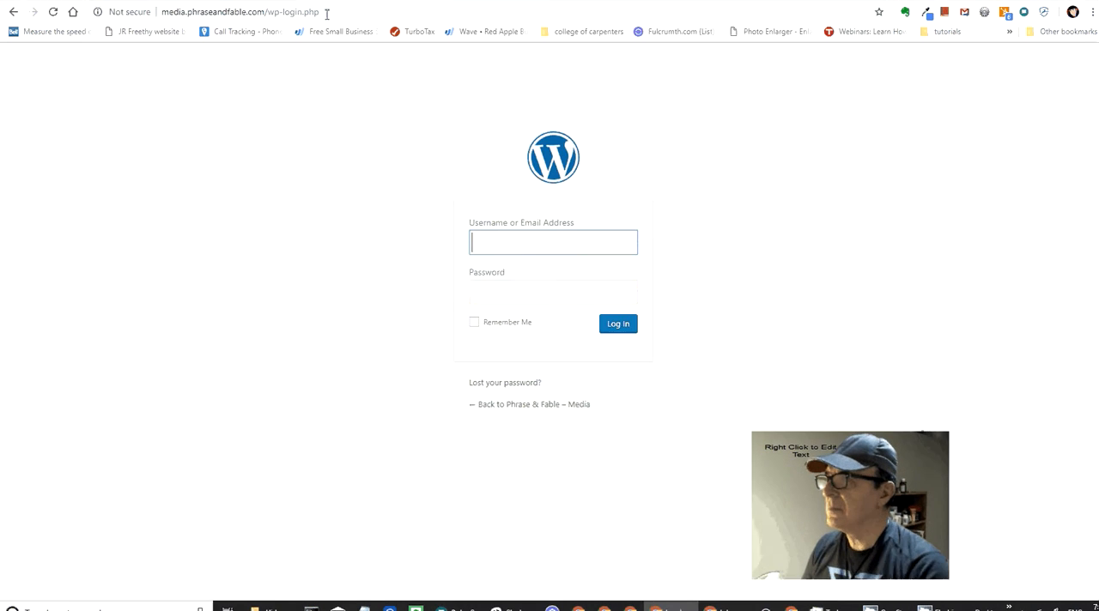
Step: Log in to WordPress with the prefilled account and visit the Phrase & Fable – Media site from the dashboard
click(615, 337)
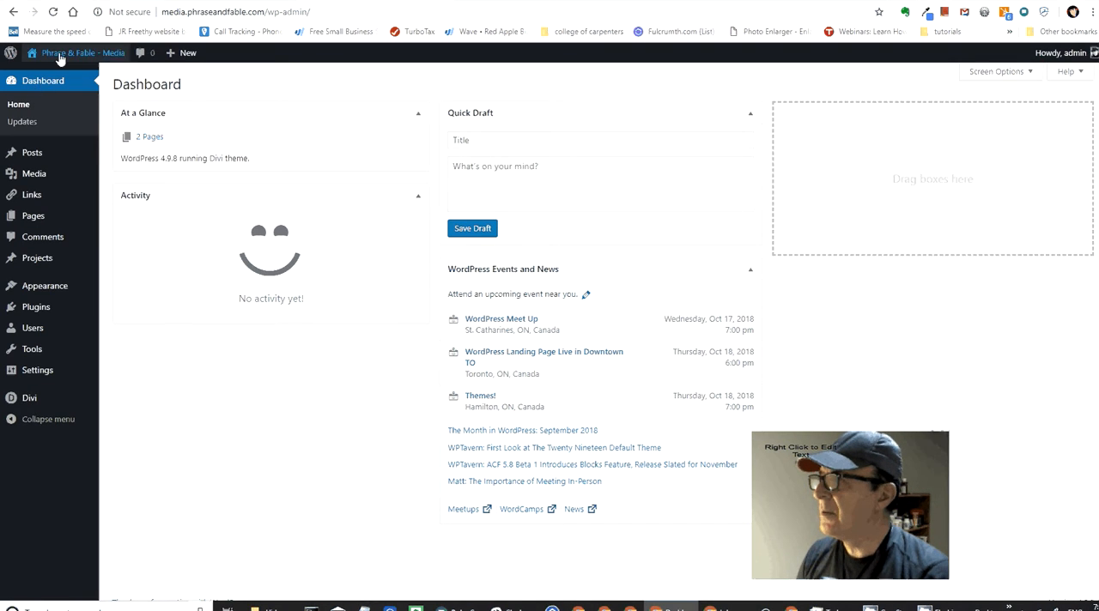
mouse_move(59, 59)
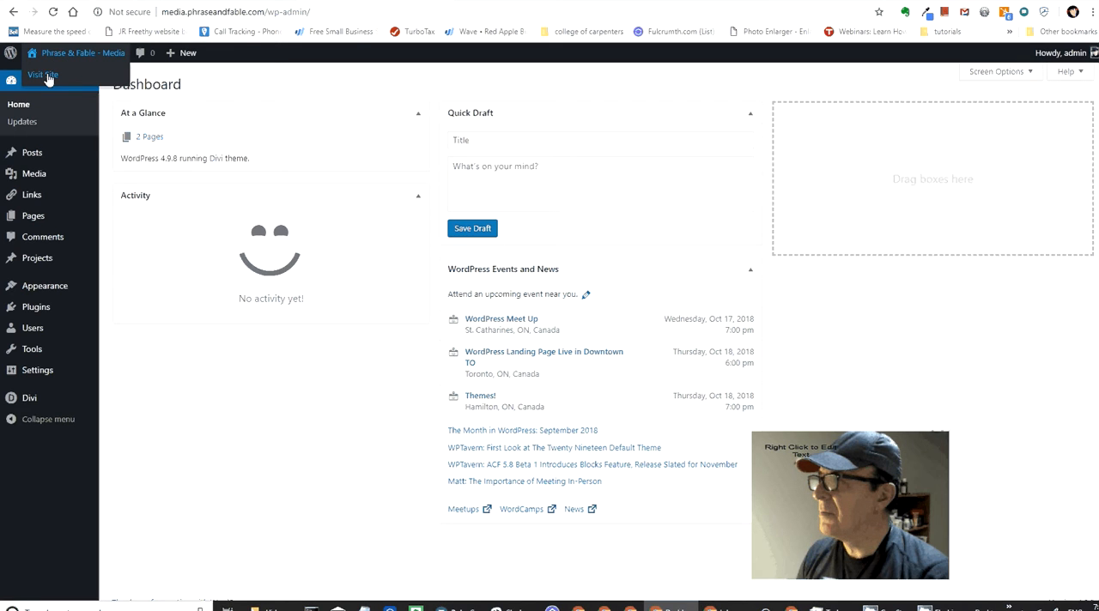
click(45, 75)
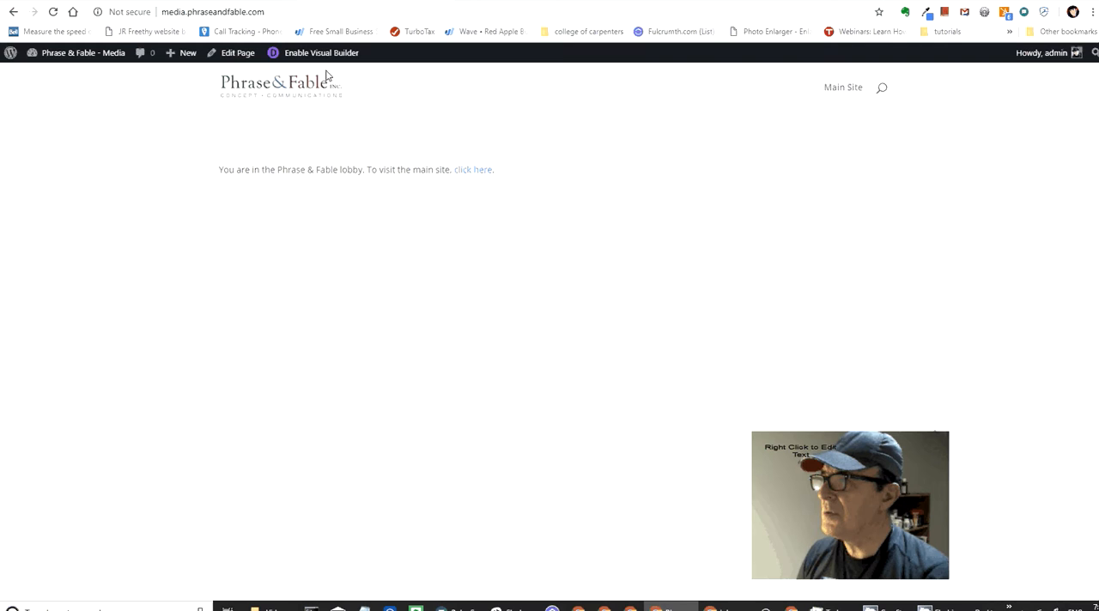
Step: Open the client's personalised video page by adding its name to the media.phraseandfable.com address
click(318, 12)
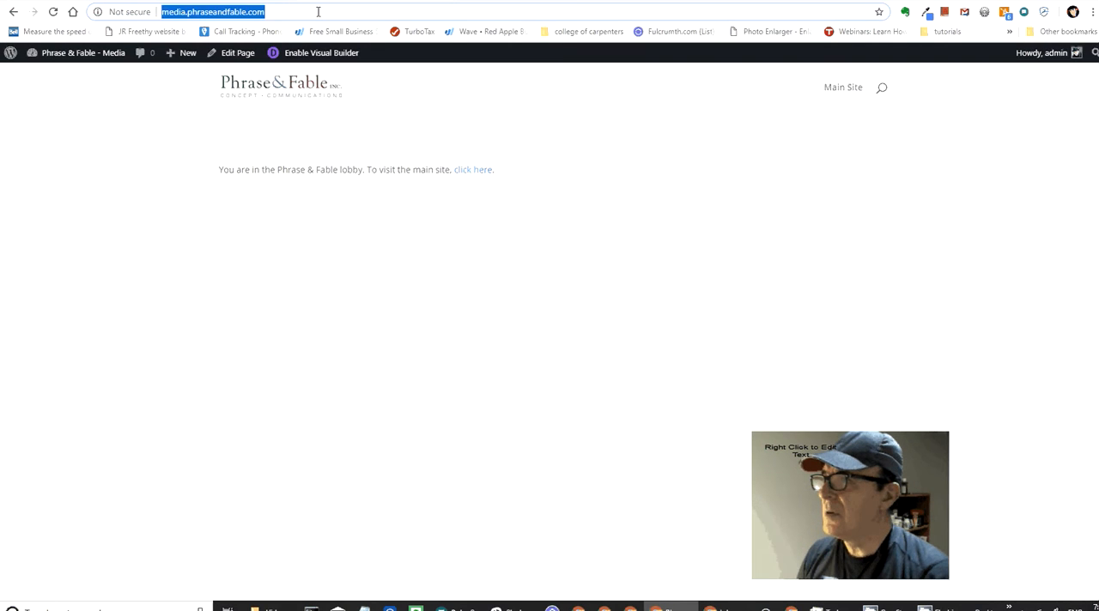
click(318, 12)
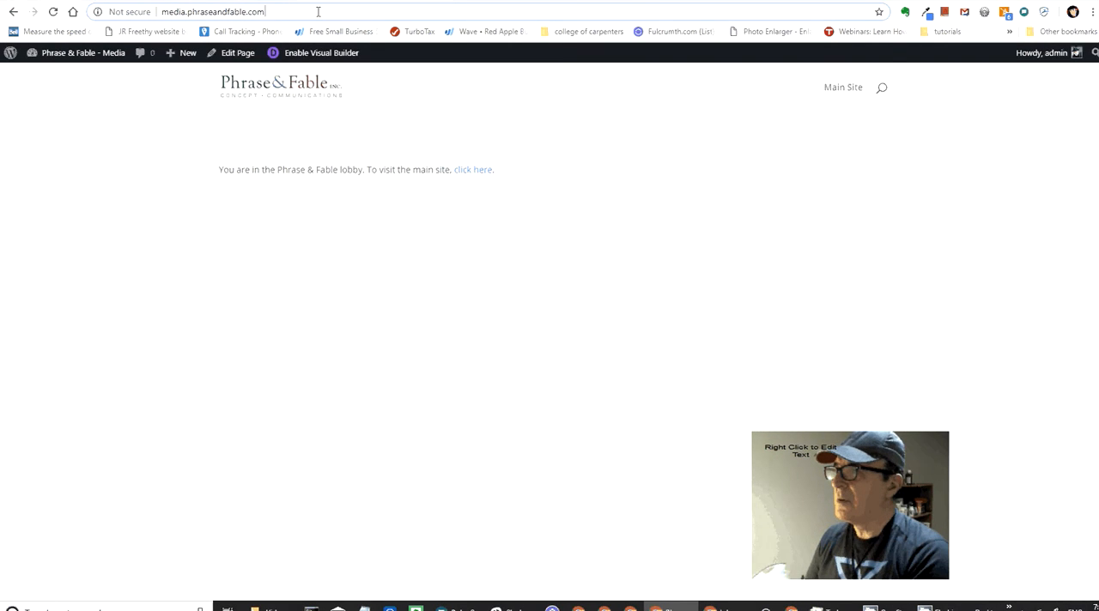
text(/jef)
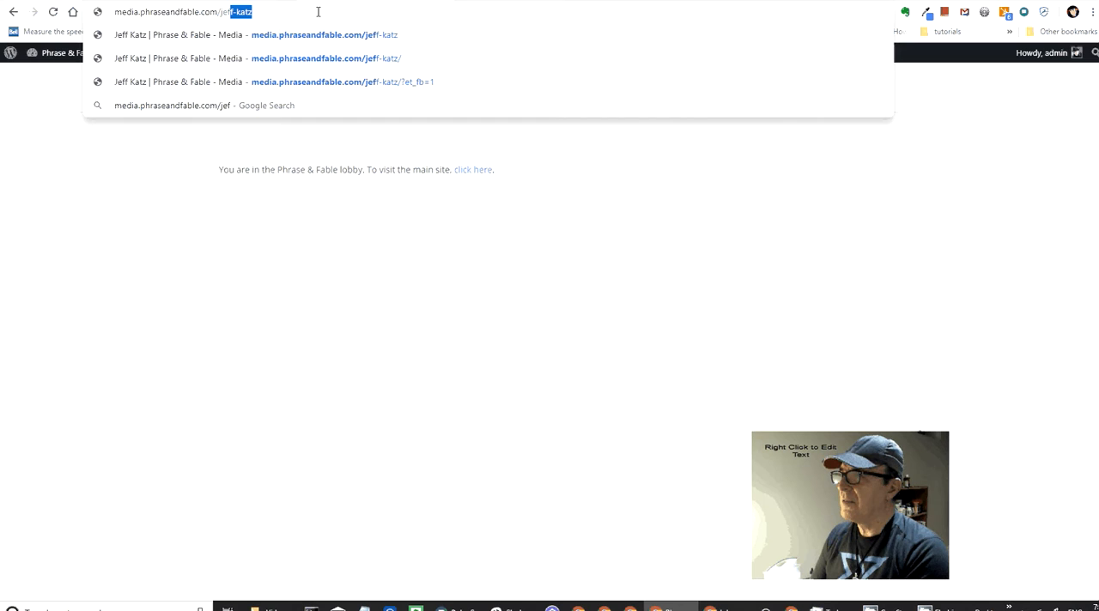
key(Return)
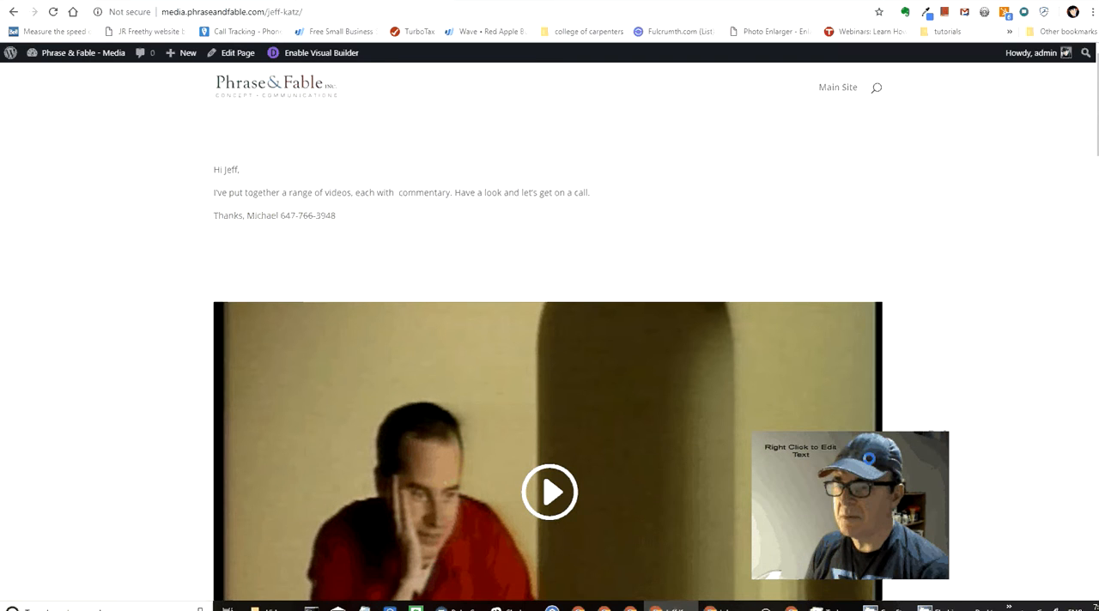
Step: Enable the Divi Visual Builder on the client's video page
drag(878, 444, 1012, 401)
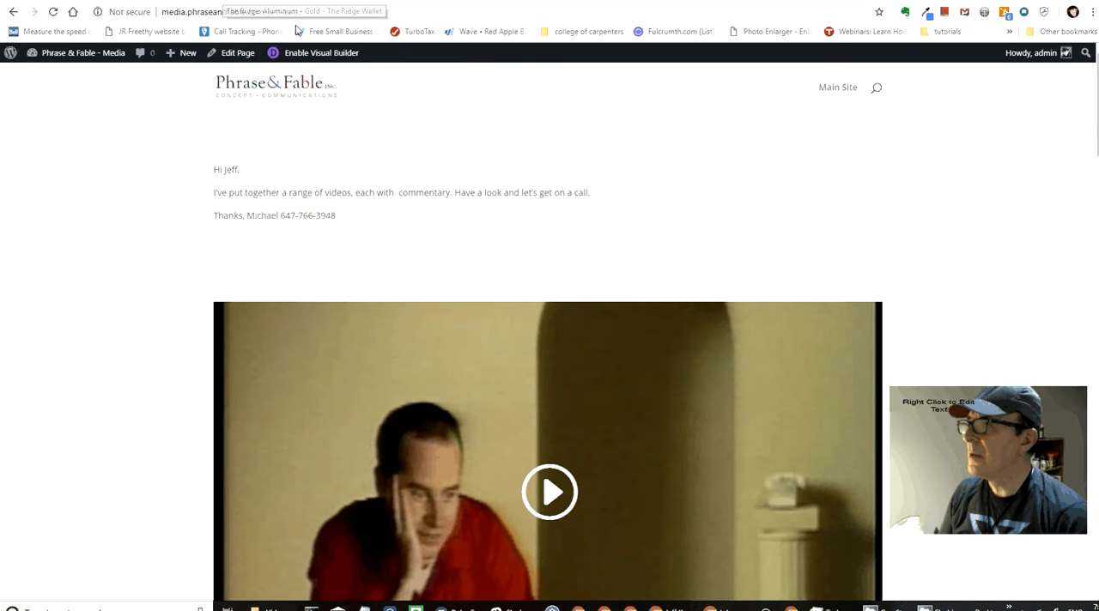
click(296, 57)
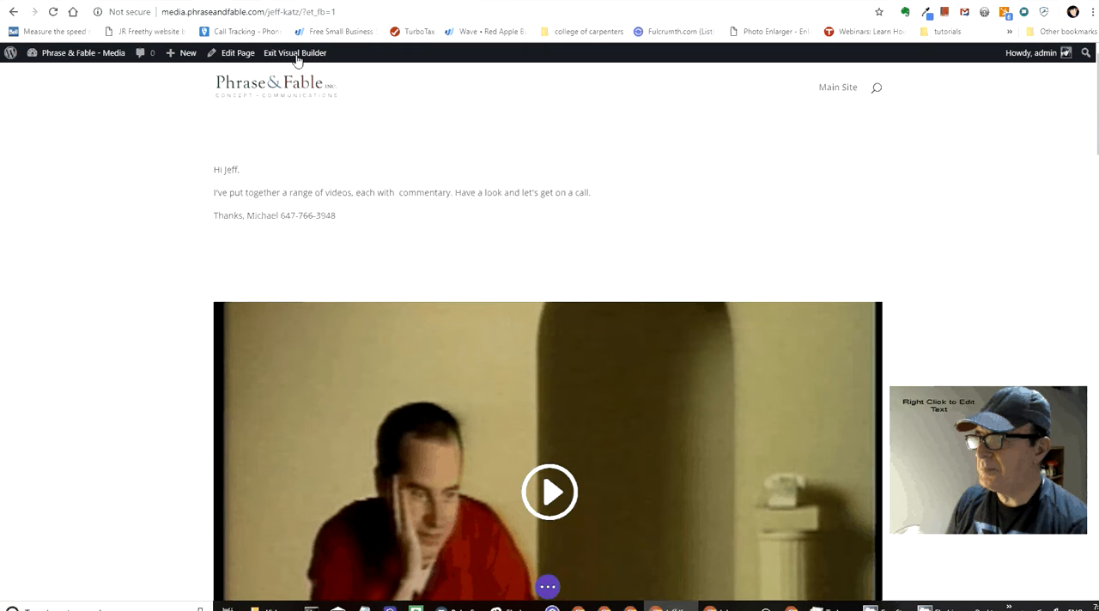
mouse_move(412, 167)
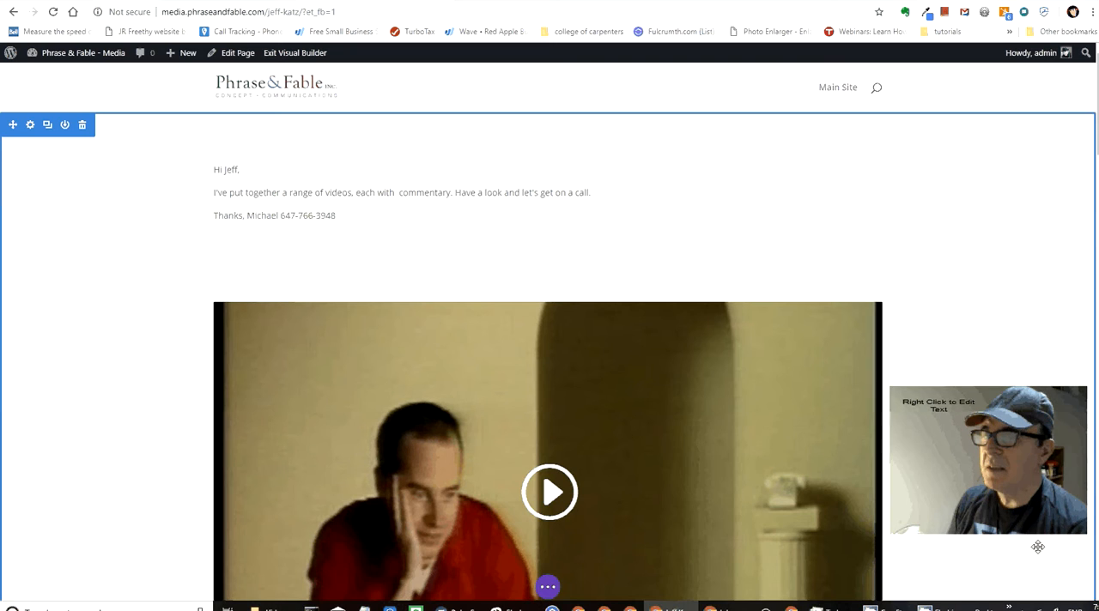
Step: Look through the page's videos and captions down to Fair Play Commission, check the section types that can be inserted below, and return to the intro
scroll(1038, 546, down, 2)
scroll(1038, 546, down, 3)
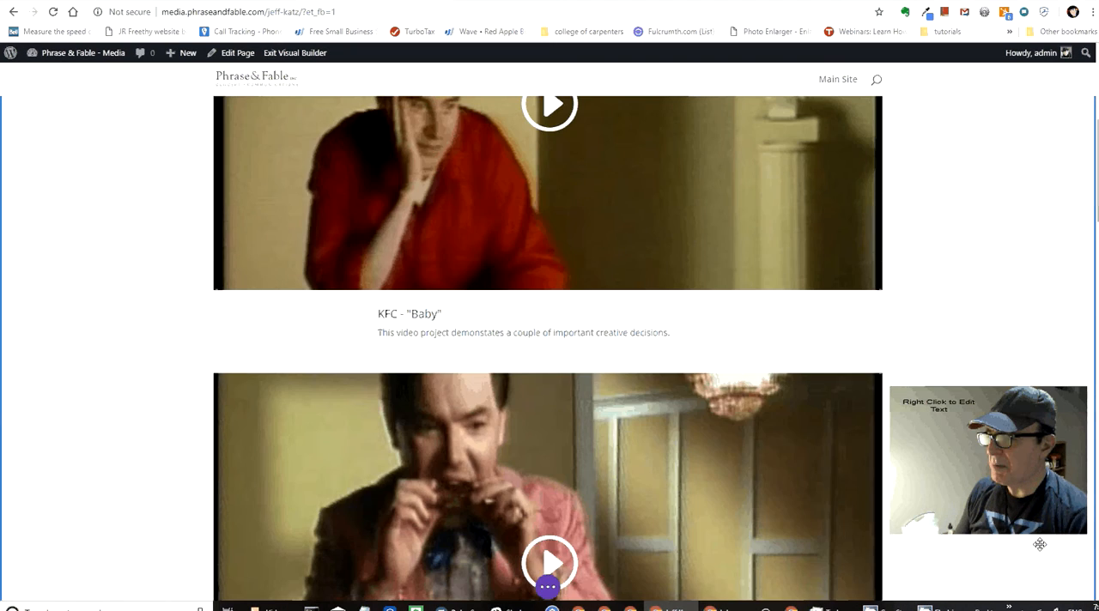
scroll(1040, 545, down, 15)
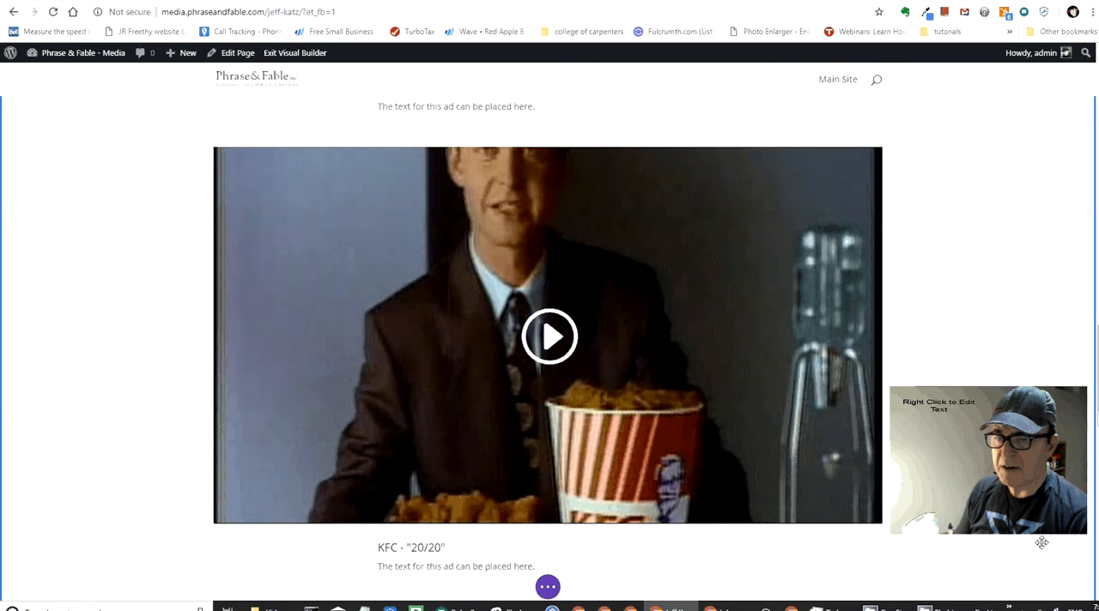
scroll(1042, 543, down, 12)
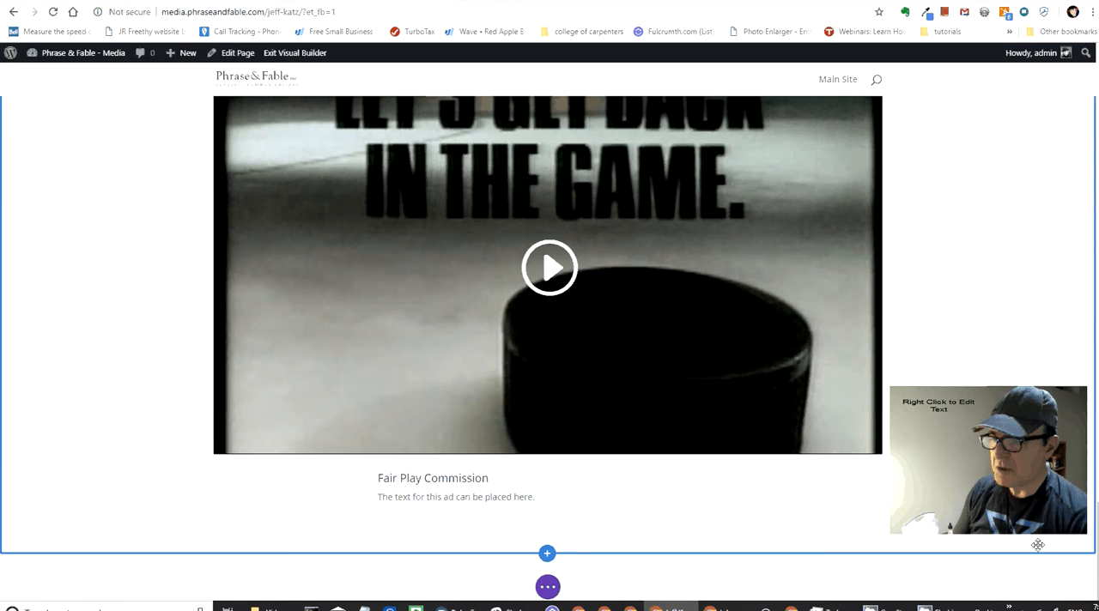
click(547, 556)
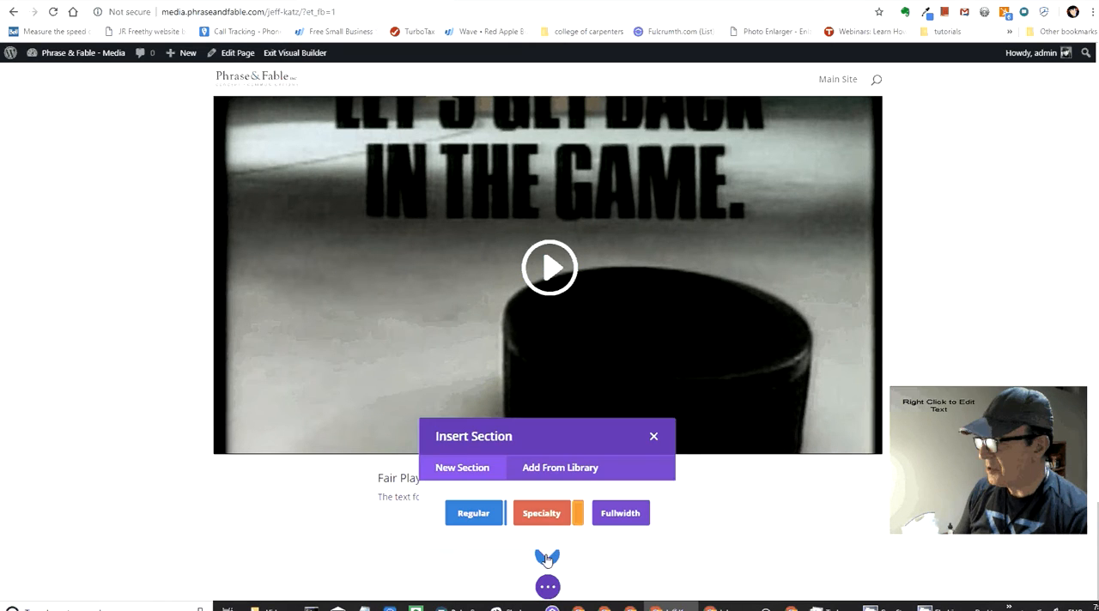
click(650, 436)
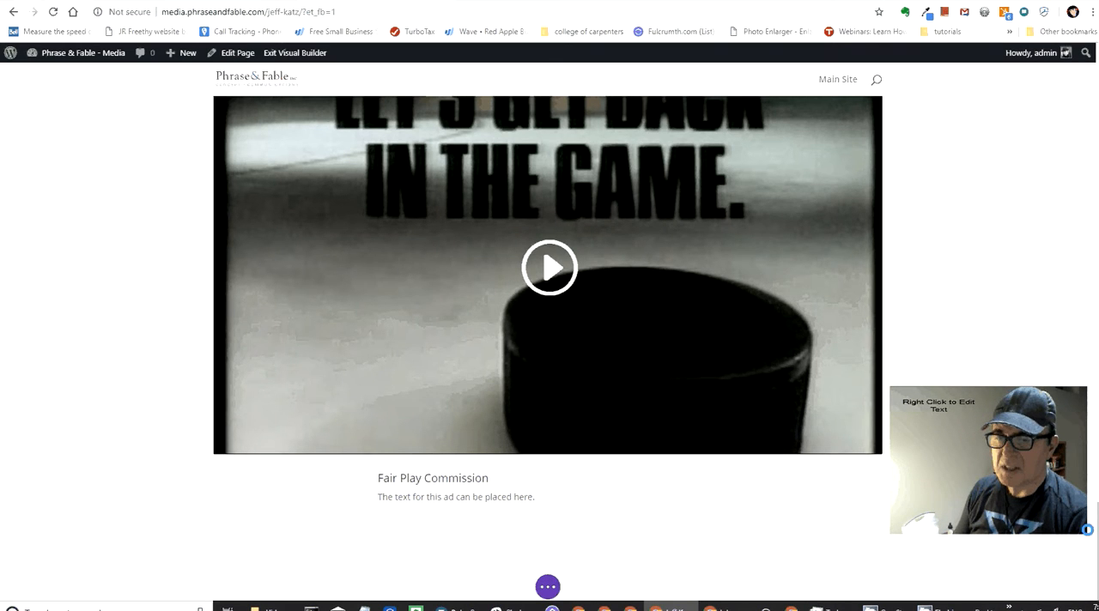
drag(1087, 530, 1095, 49)
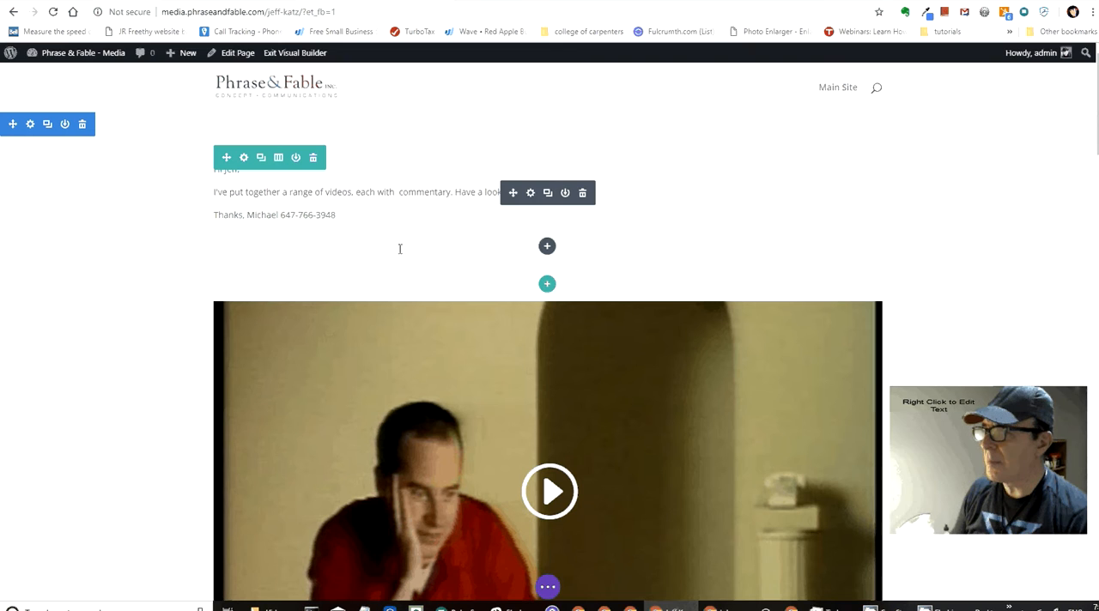
Step: Enlarge the font of the greeting line in the intro text and undo the excess enlargement
click(231, 188)
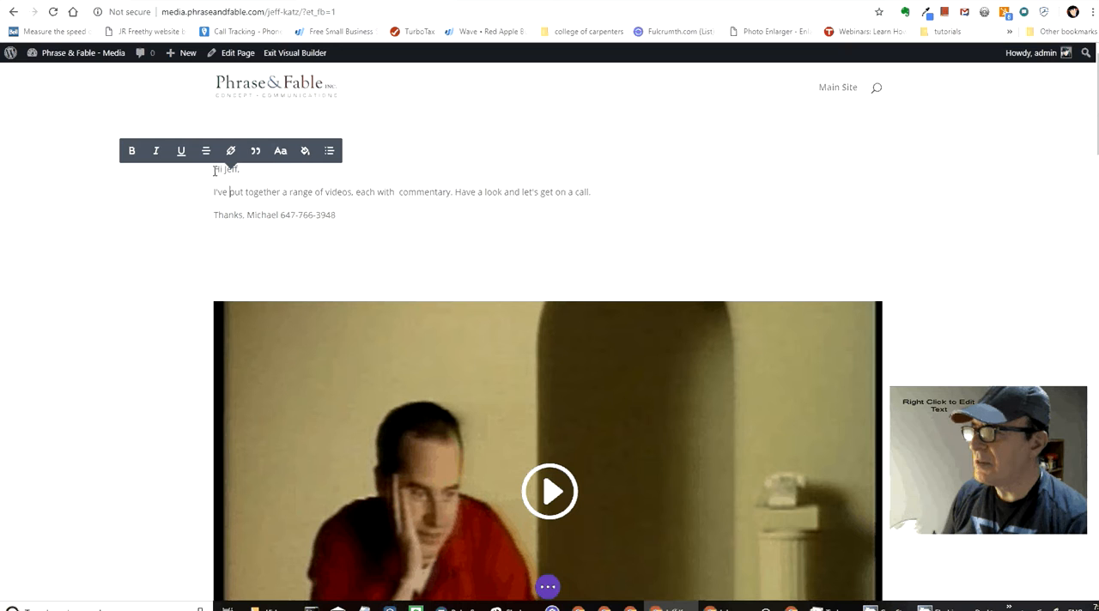
drag(184, 168, 252, 168)
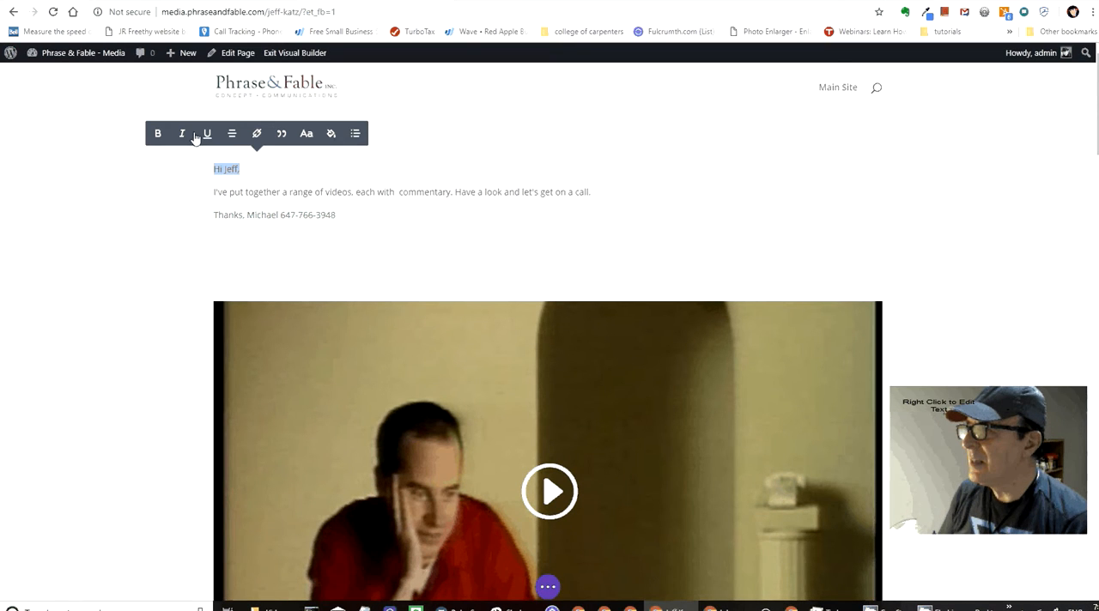
click(308, 135)
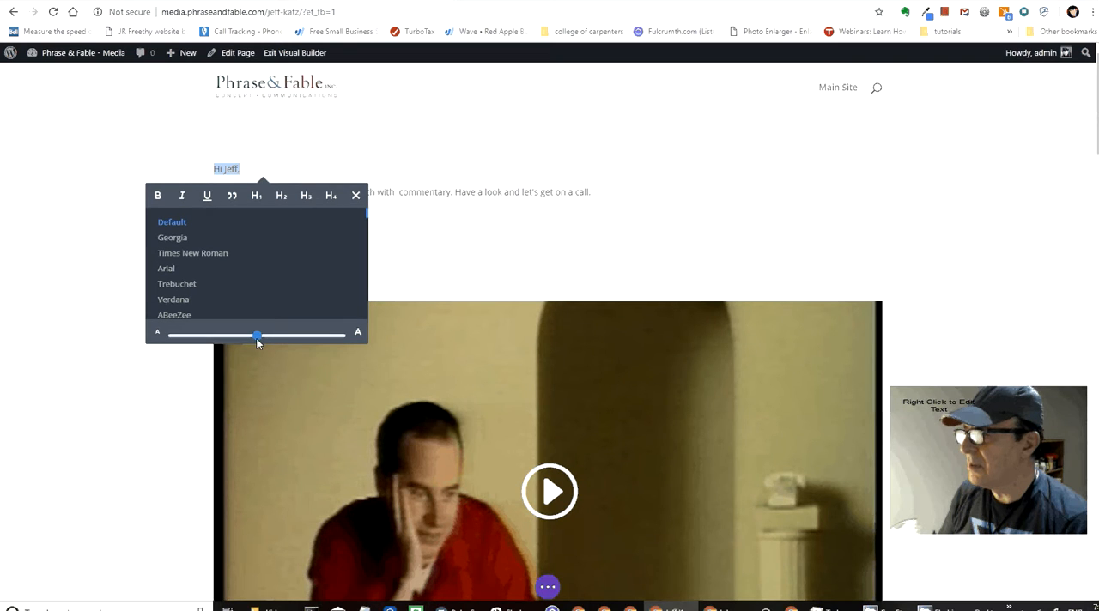
drag(256, 335, 327, 340)
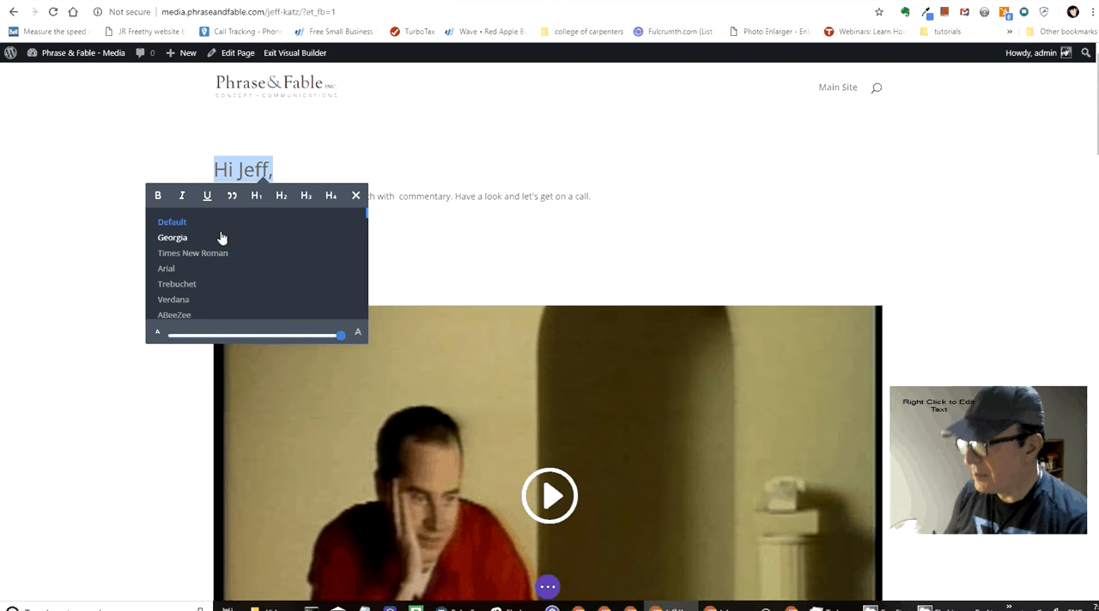
key(ctrl+z)
key(ctrl+z)
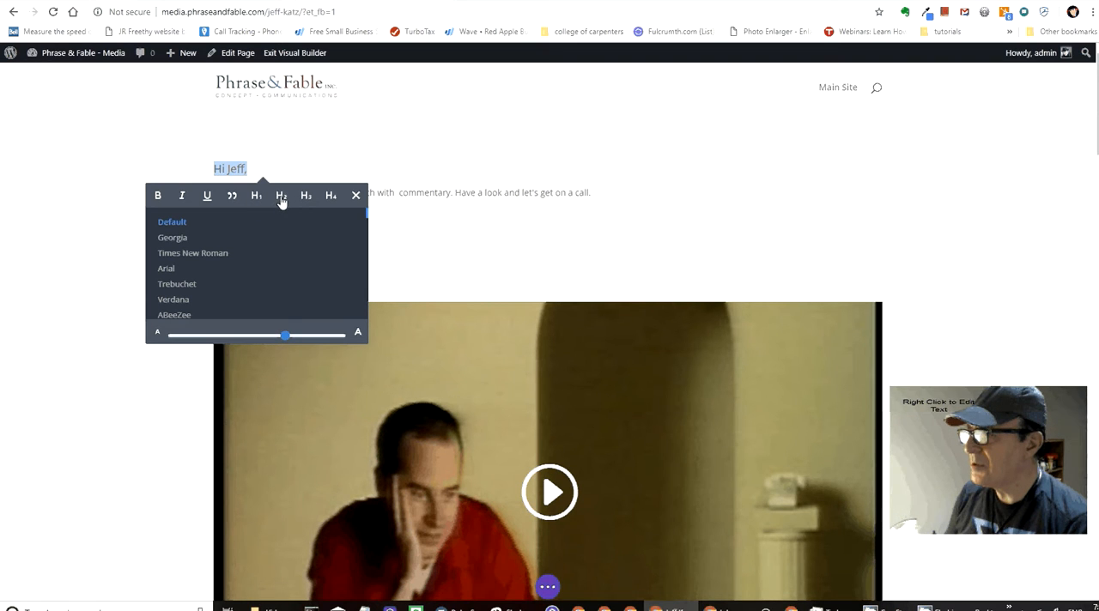
Step: Format the greeting line as a bold Heading 1, increase its font size slightly, and close the font options
click(282, 198)
click(261, 200)
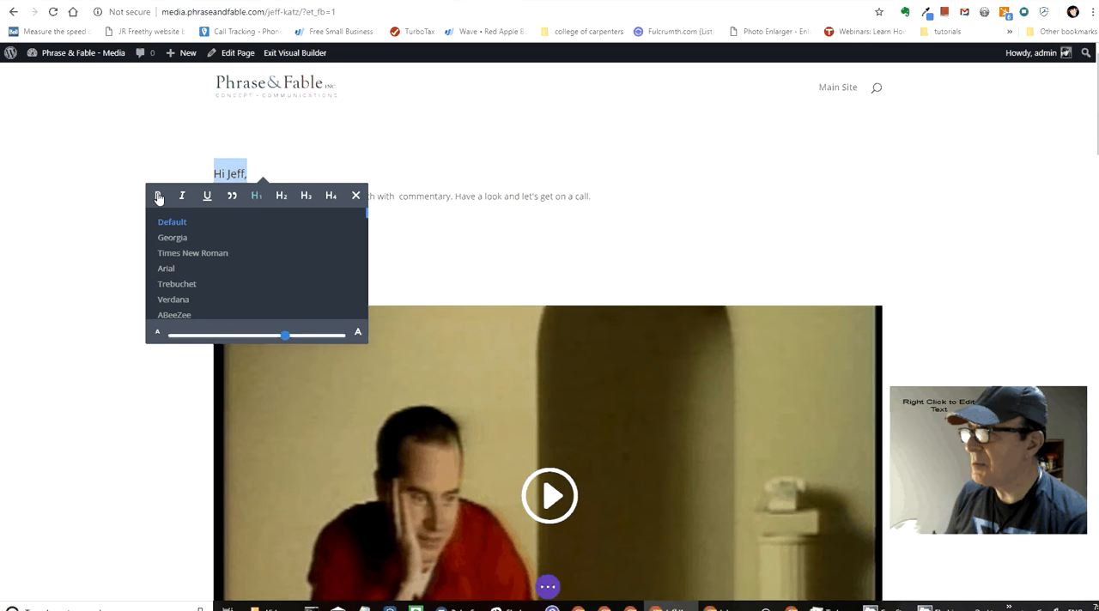
click(254, 199)
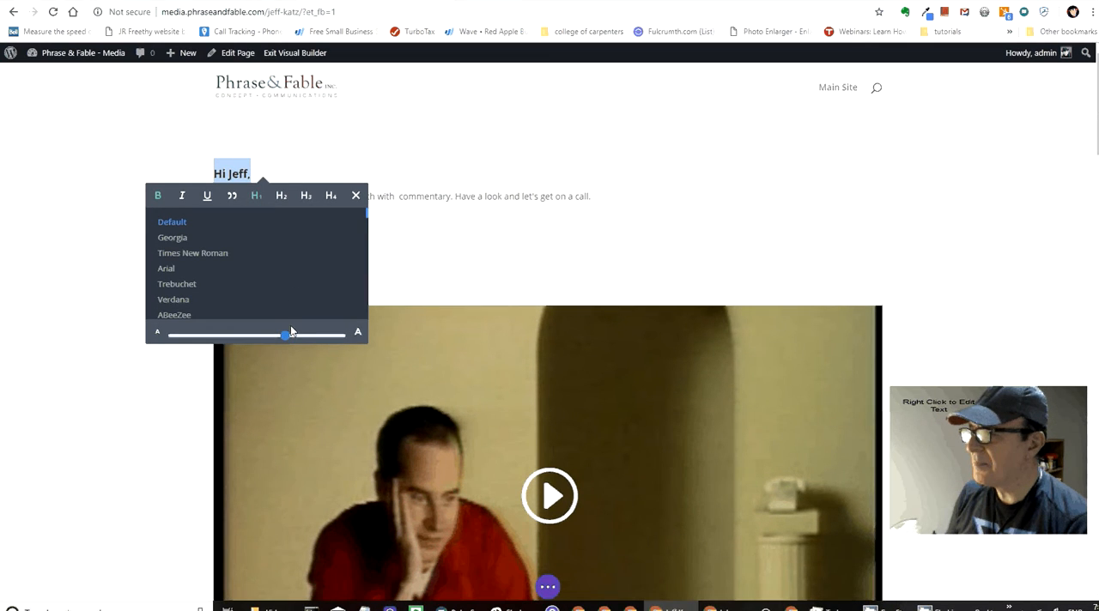
drag(290, 338, 312, 336)
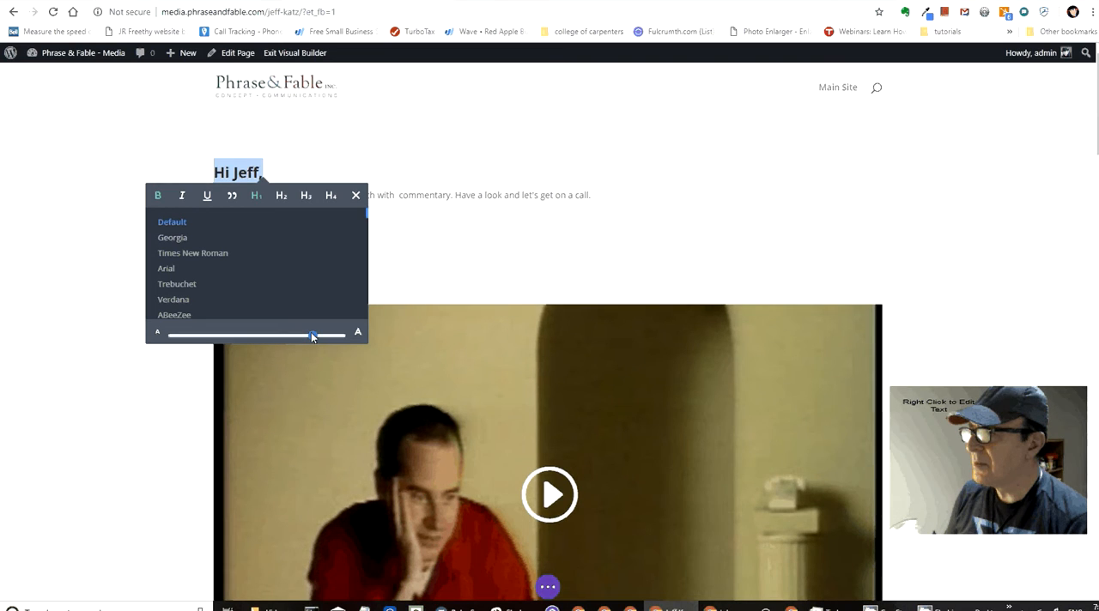
click(355, 199)
click(355, 195)
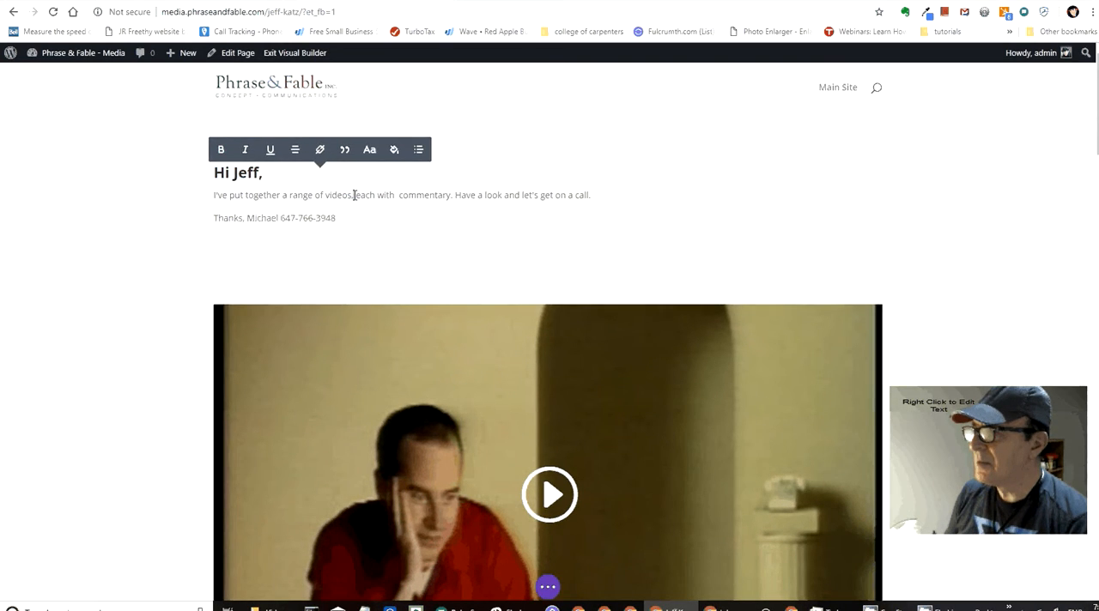
Step: Move "Have a look and let's get on a call." to its own paragraph and remove the empty line below the intro text
click(456, 196)
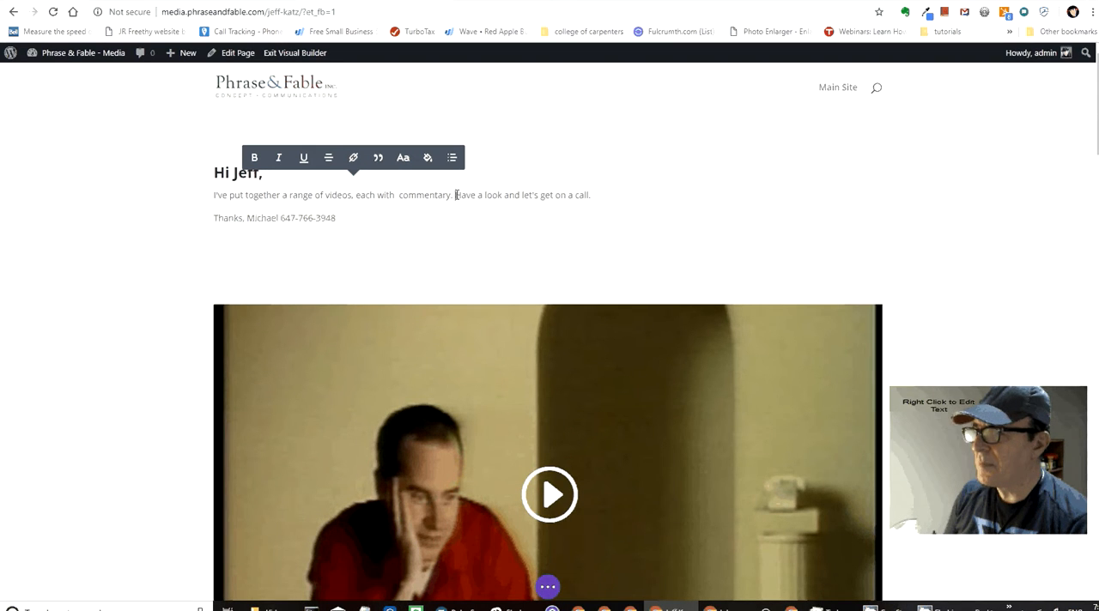
key(Return)
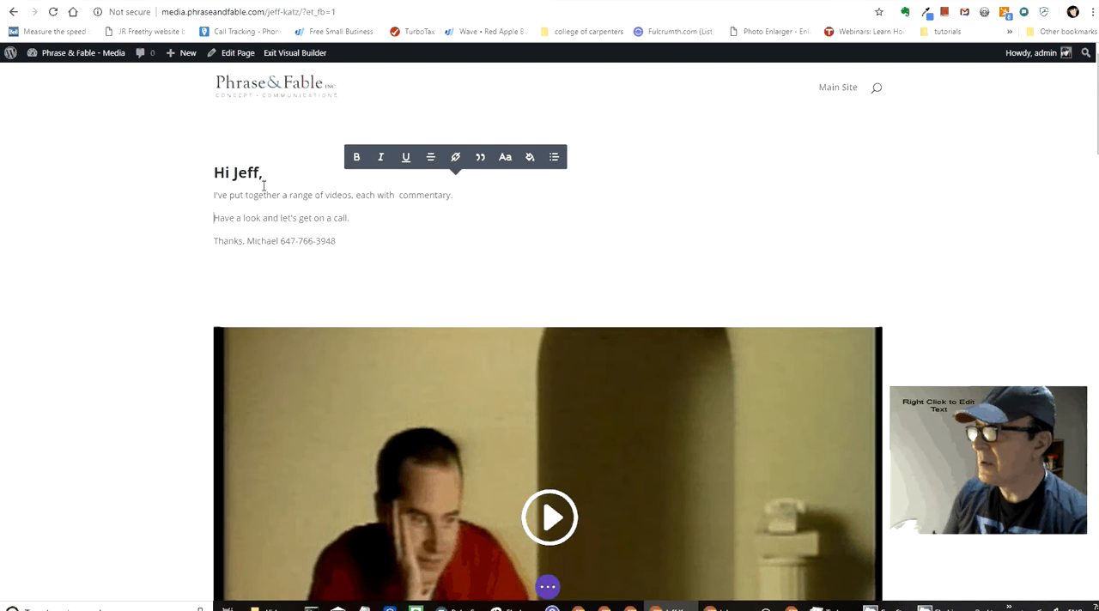
click(349, 277)
key(BackSpace)
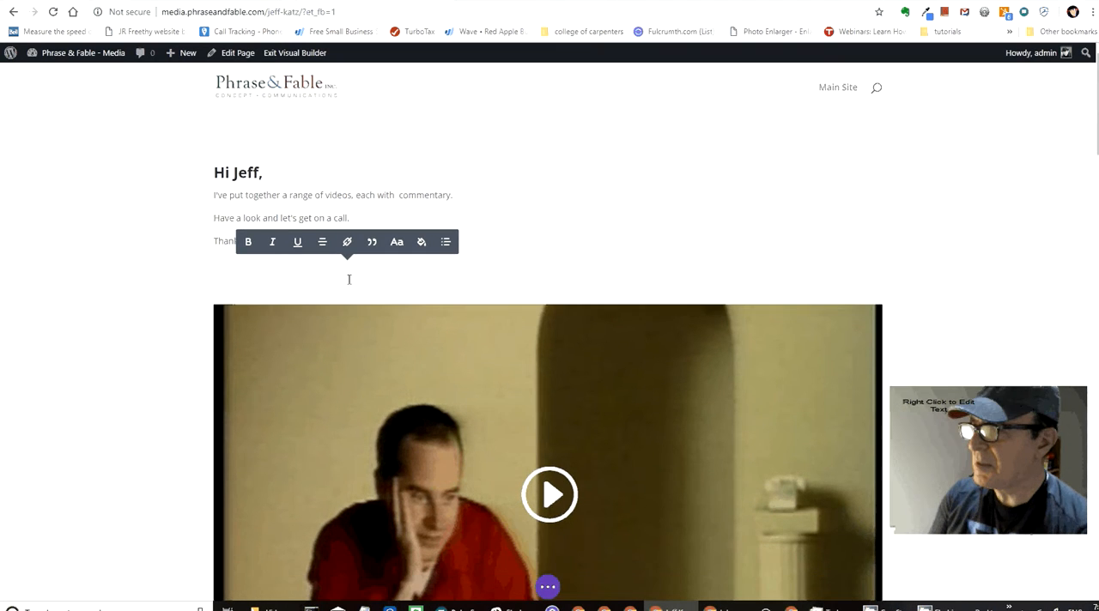
click(239, 173)
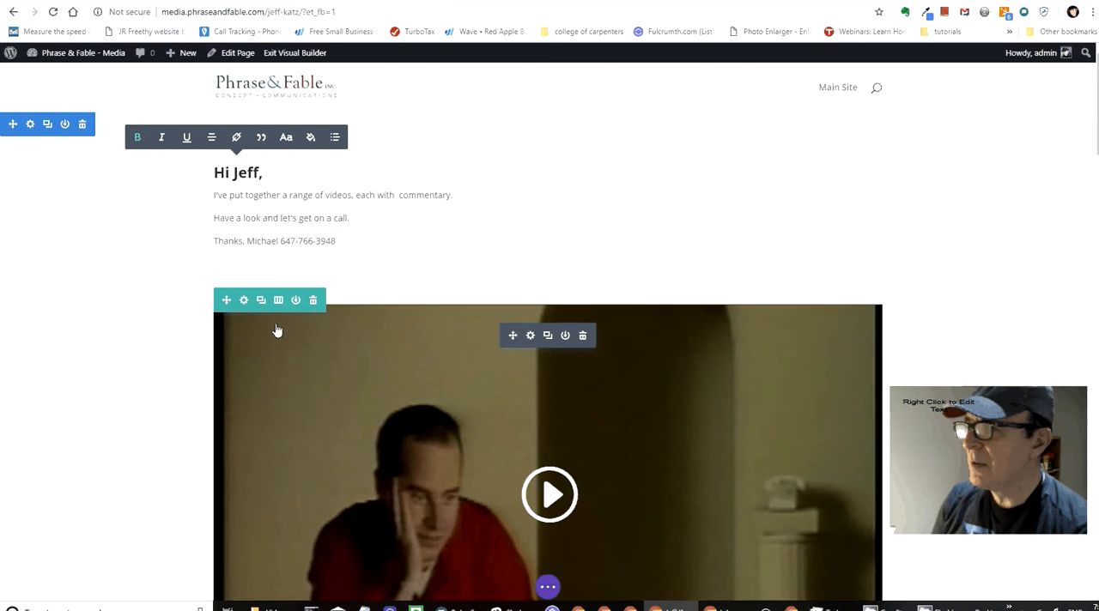
click(276, 330)
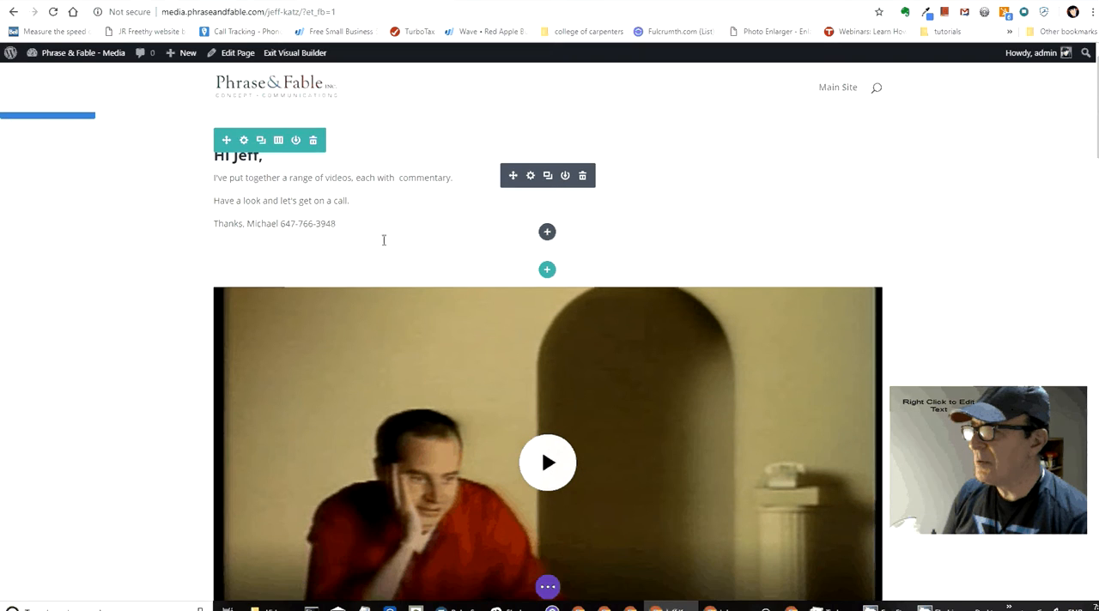
scroll(381, 240, down, 2)
scroll(380, 243, up, 2)
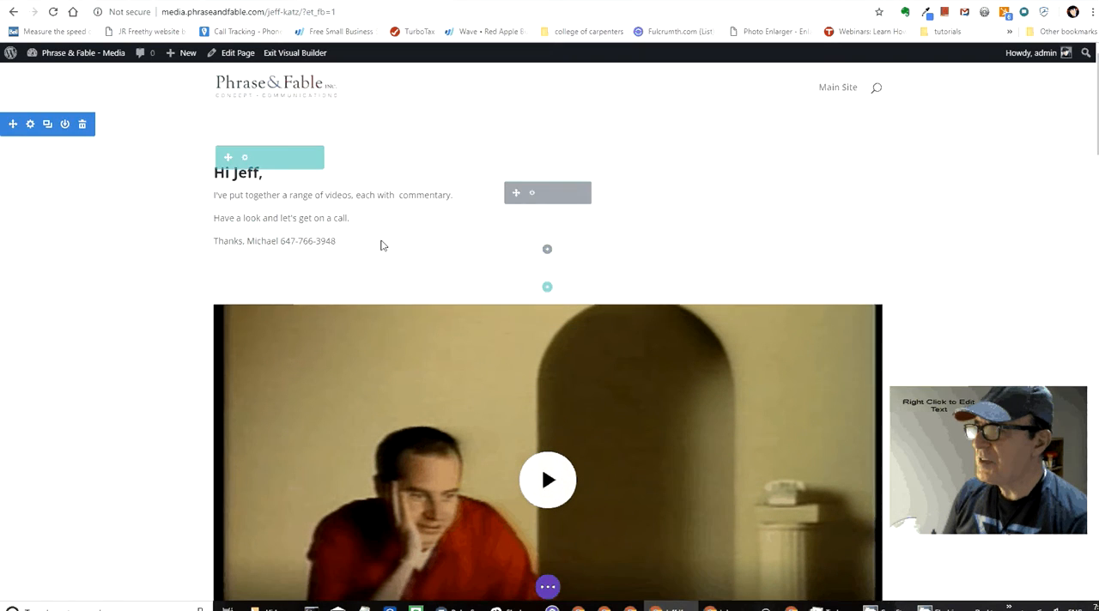
Step: Look through the page's videos and captions from the intro down to the KFC - "20/20" video
scroll(381, 238, down, 2)
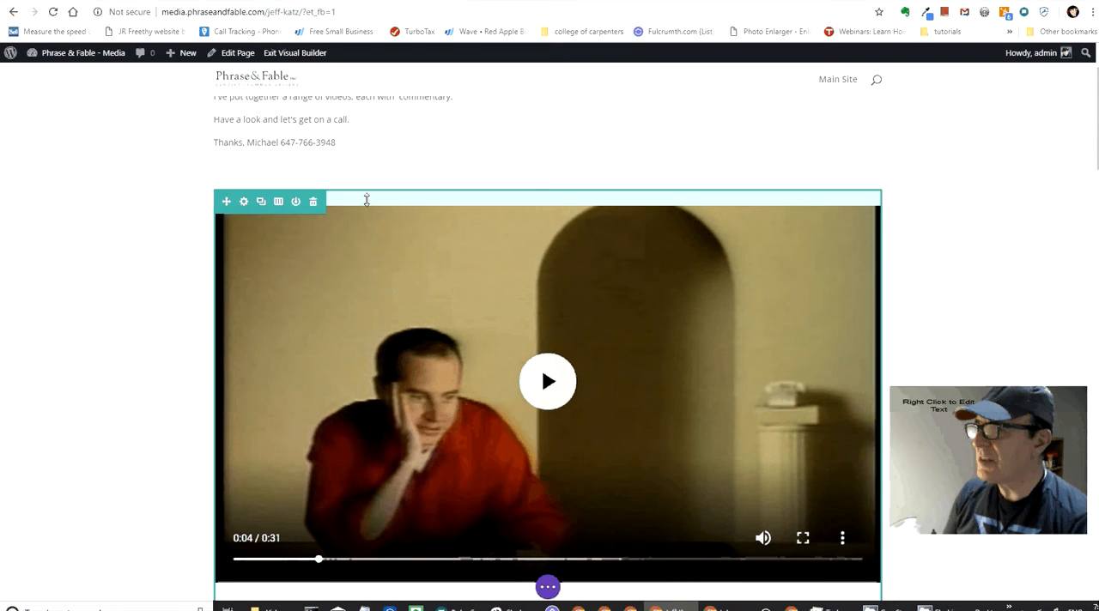
scroll(368, 189, up, 1)
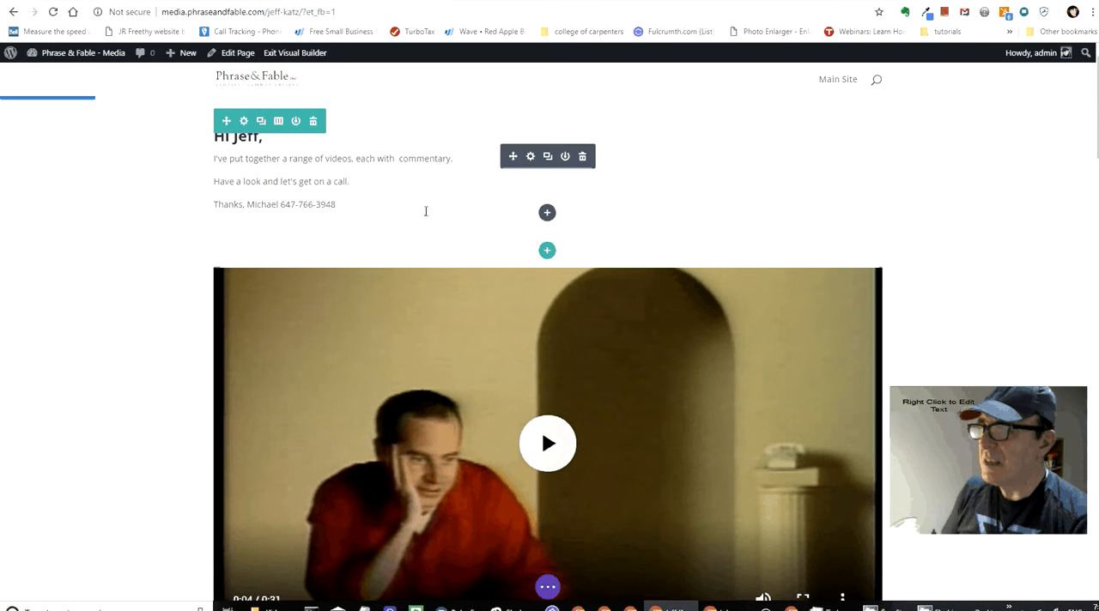
scroll(554, 287, down, 5)
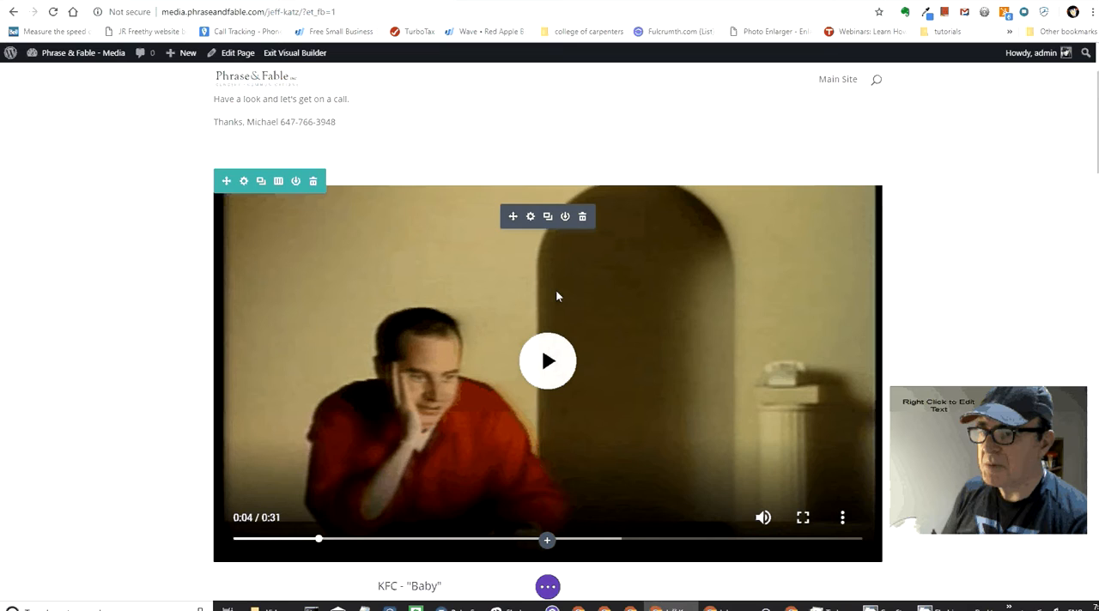
scroll(560, 312, down, 1)
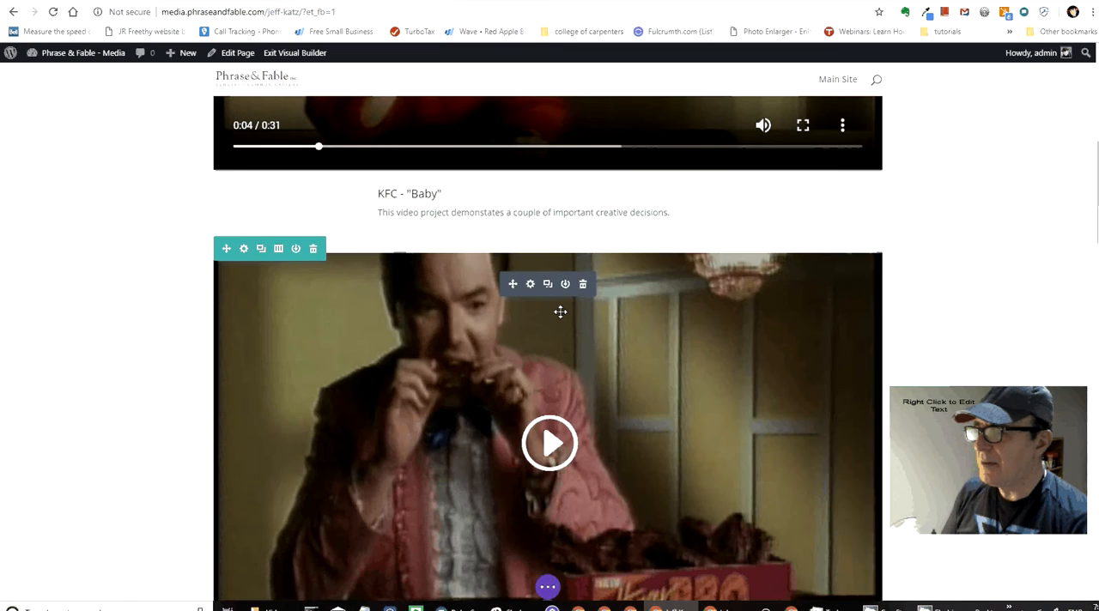
scroll(562, 319, down, 3)
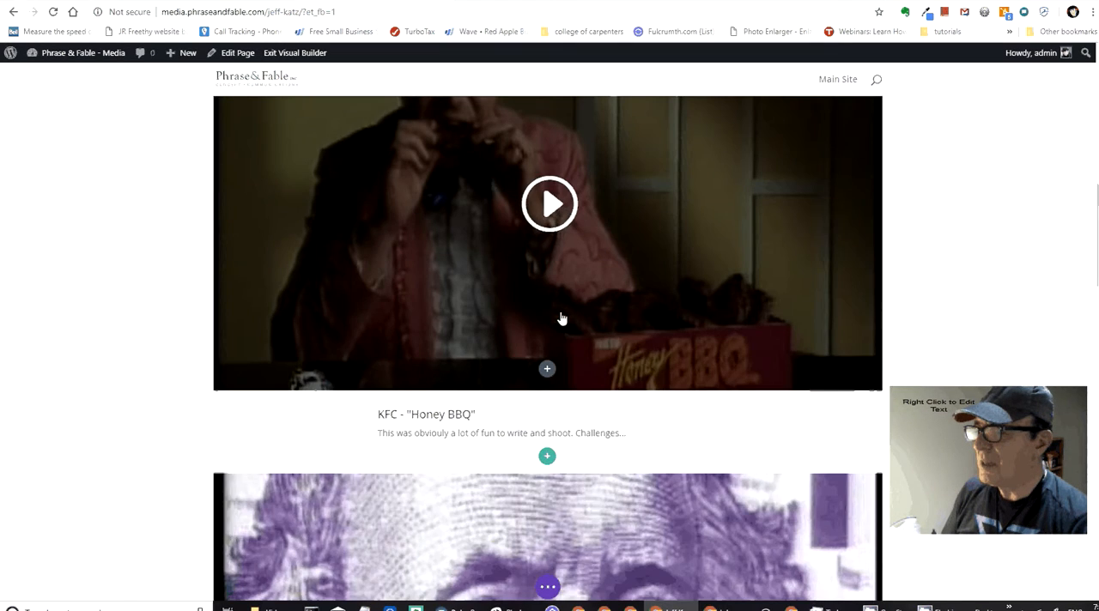
scroll(562, 320, up, 3)
scroll(562, 320, down, 1)
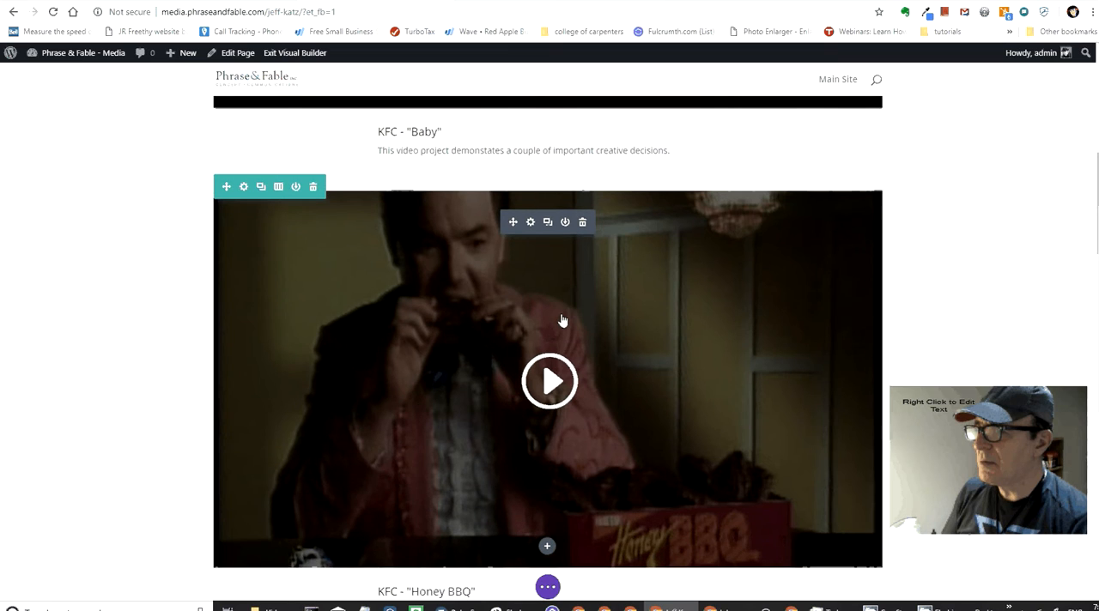
scroll(563, 320, down, 10)
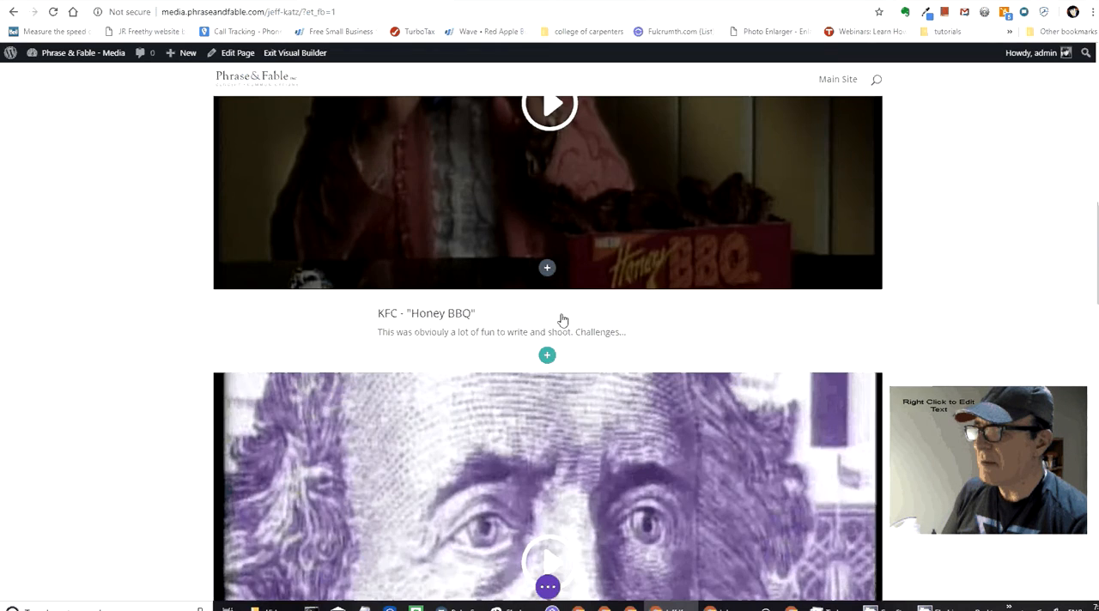
scroll(563, 320, down, 6)
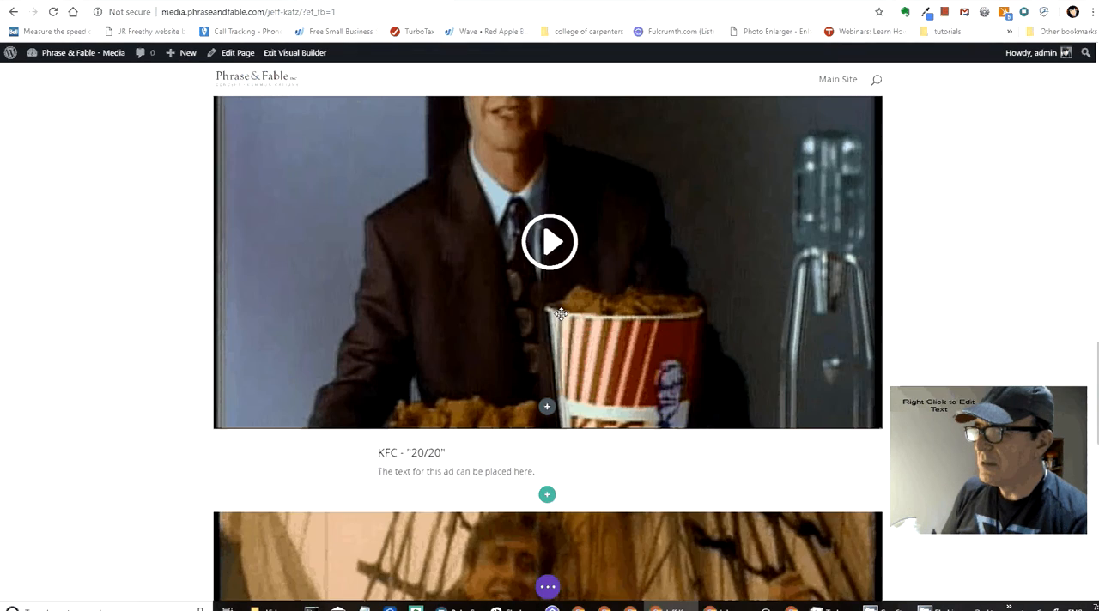
scroll(560, 314, up, 5)
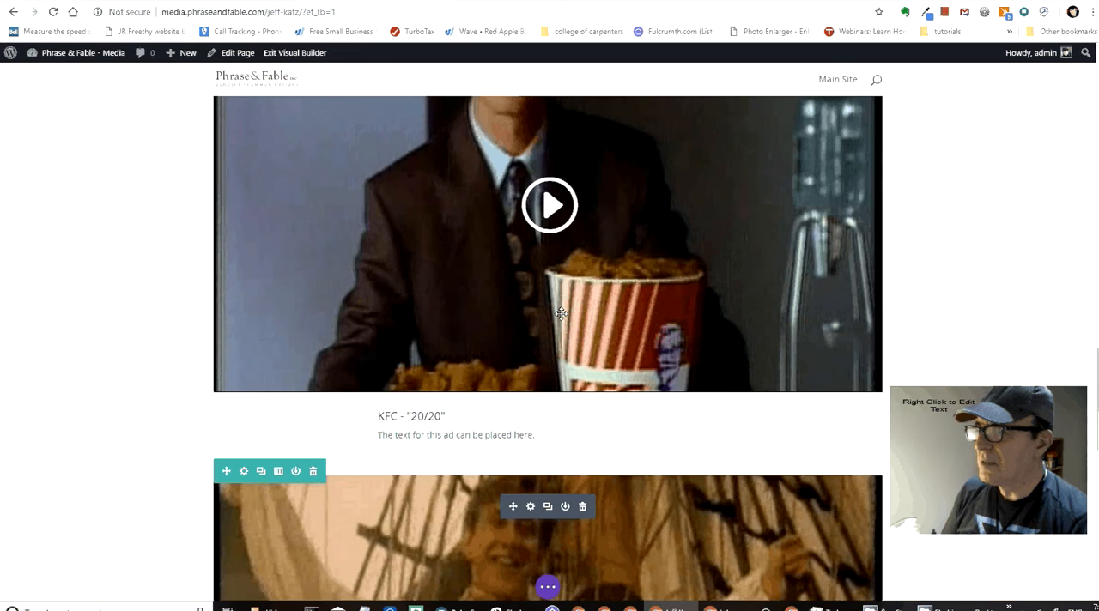
scroll(561, 314, up, 5)
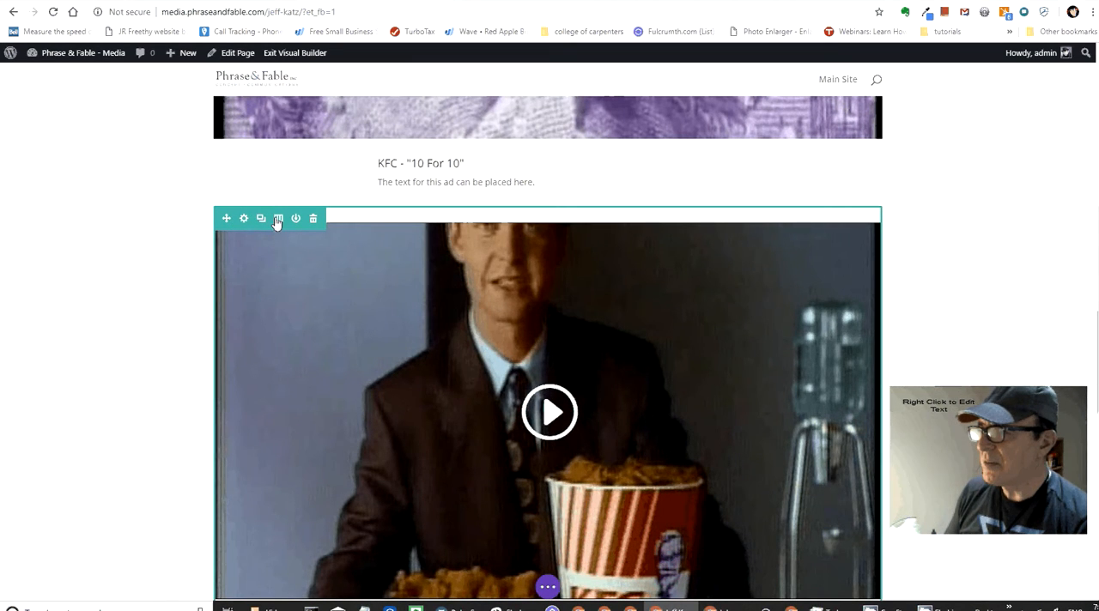
Step: Try a layout of two equal columns on the KFC - "20/20" row and restore its single column
click(277, 219)
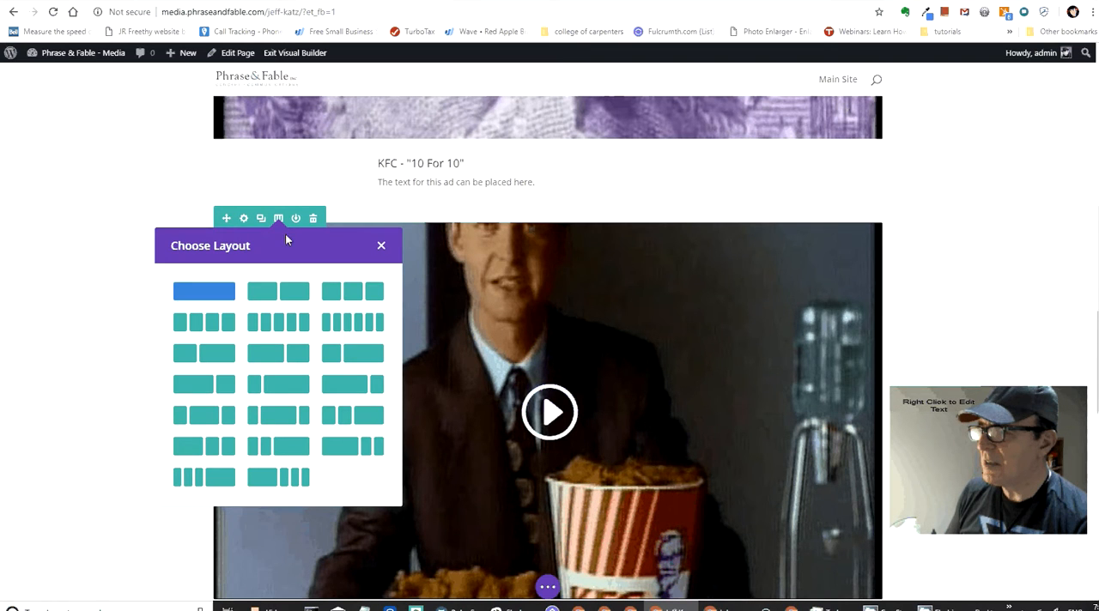
click(298, 297)
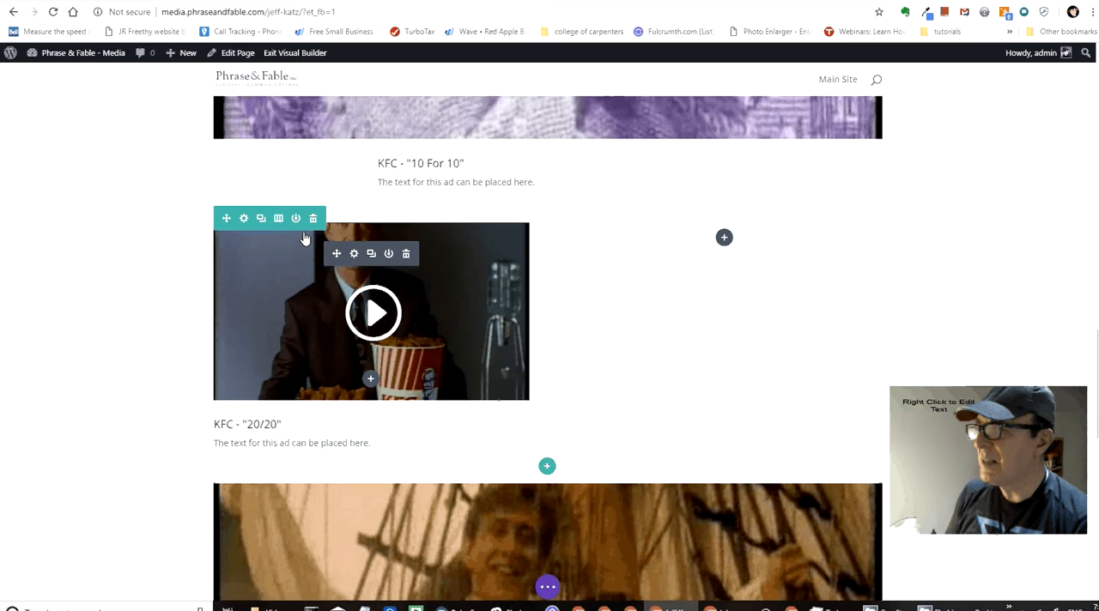
click(279, 220)
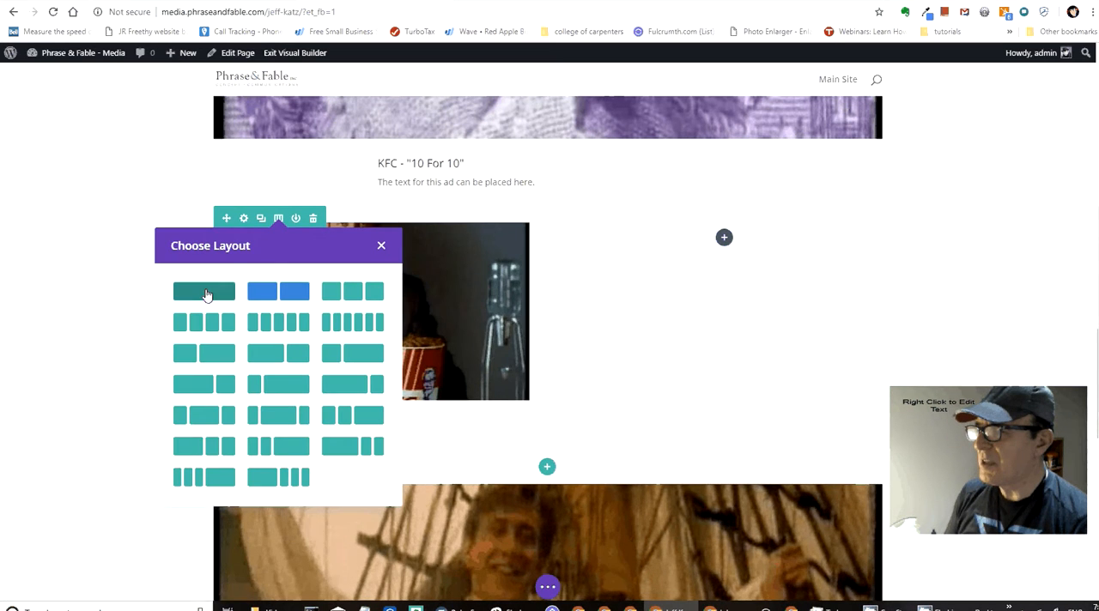
click(209, 293)
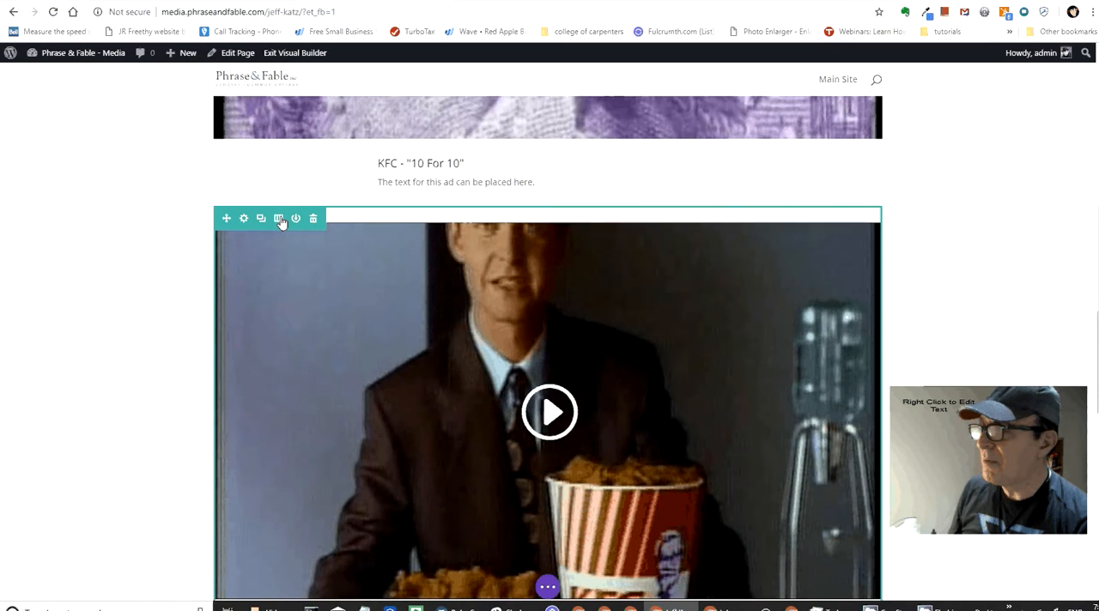
Step: Split the KFC - "20/20" row into two equal columns again, search the insertable modules for "video", and return to one column without inserting any
click(280, 221)
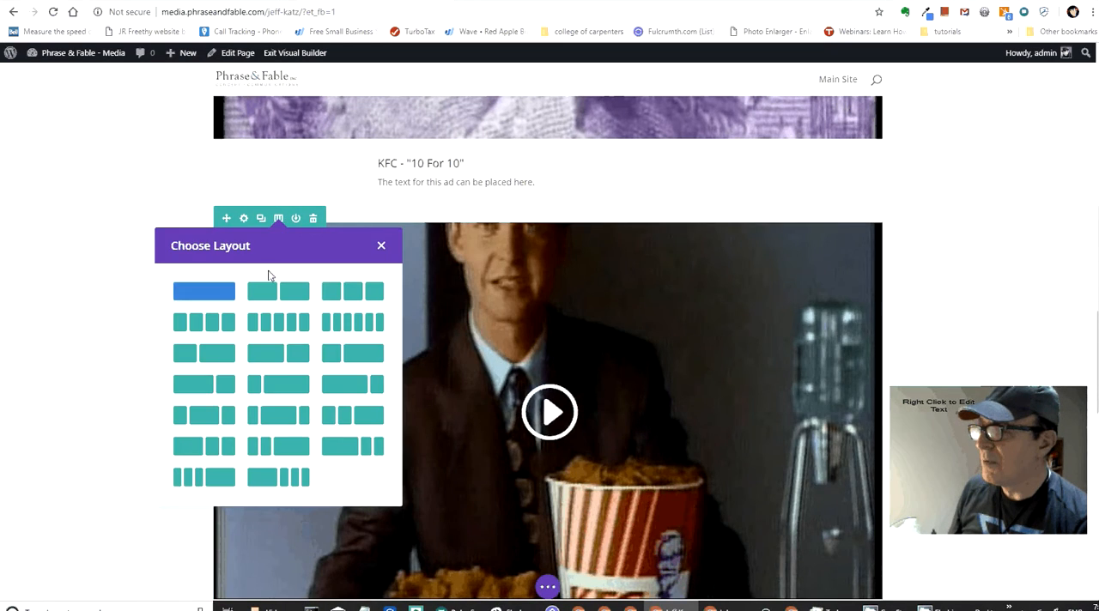
click(277, 289)
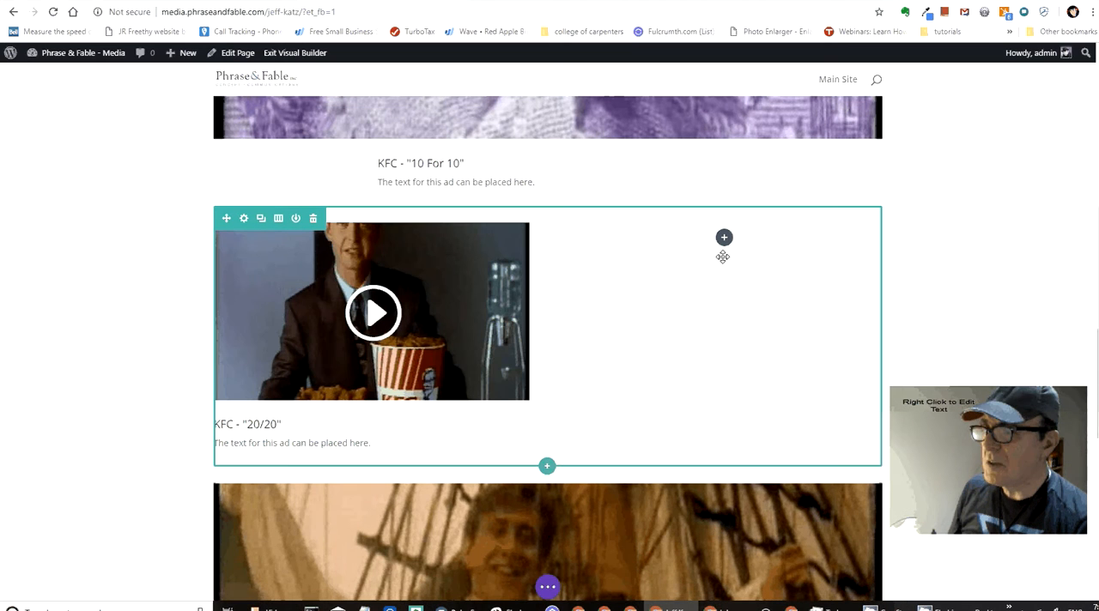
click(725, 239)
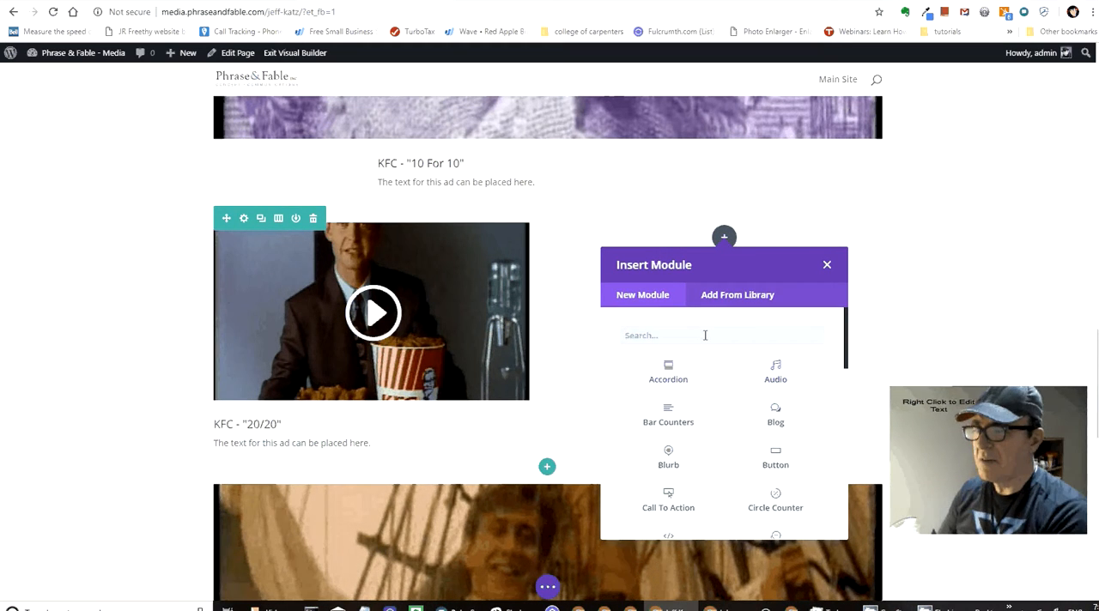
text(video)
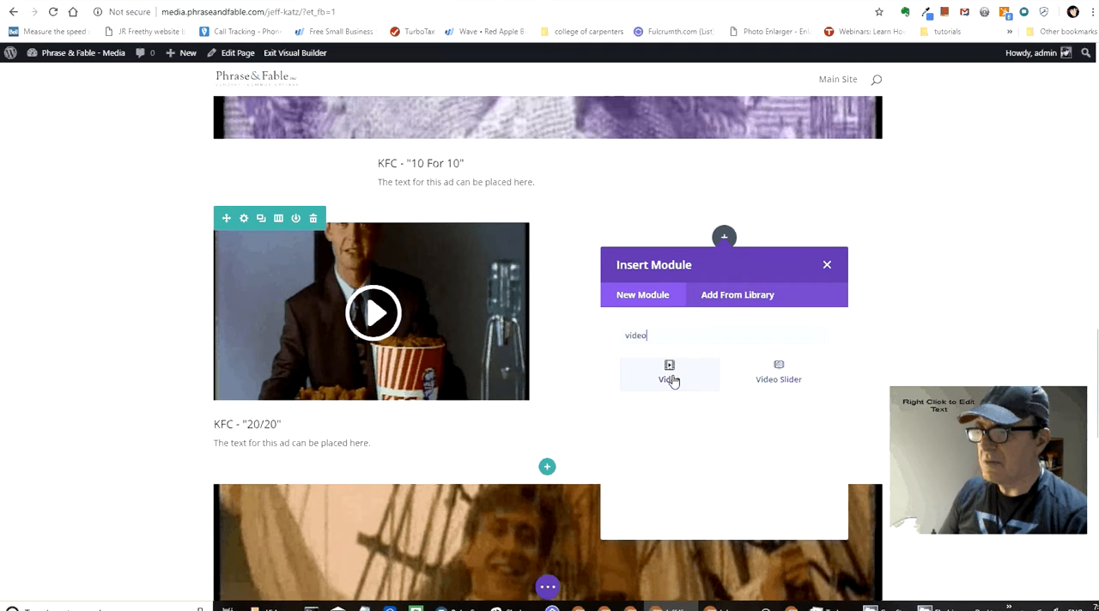
click(828, 266)
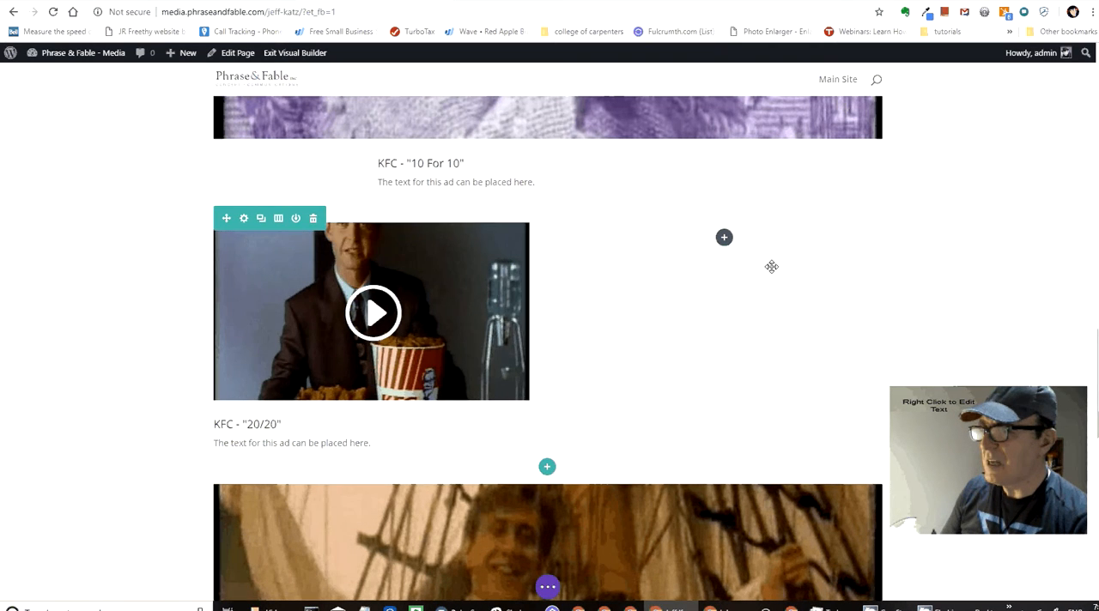
click(278, 219)
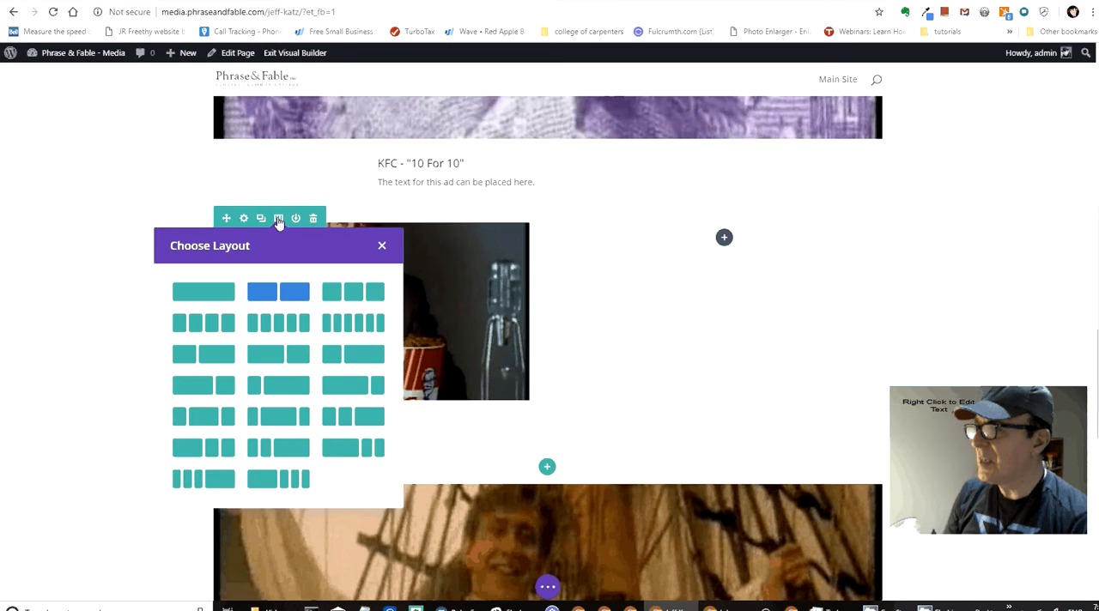
click(222, 297)
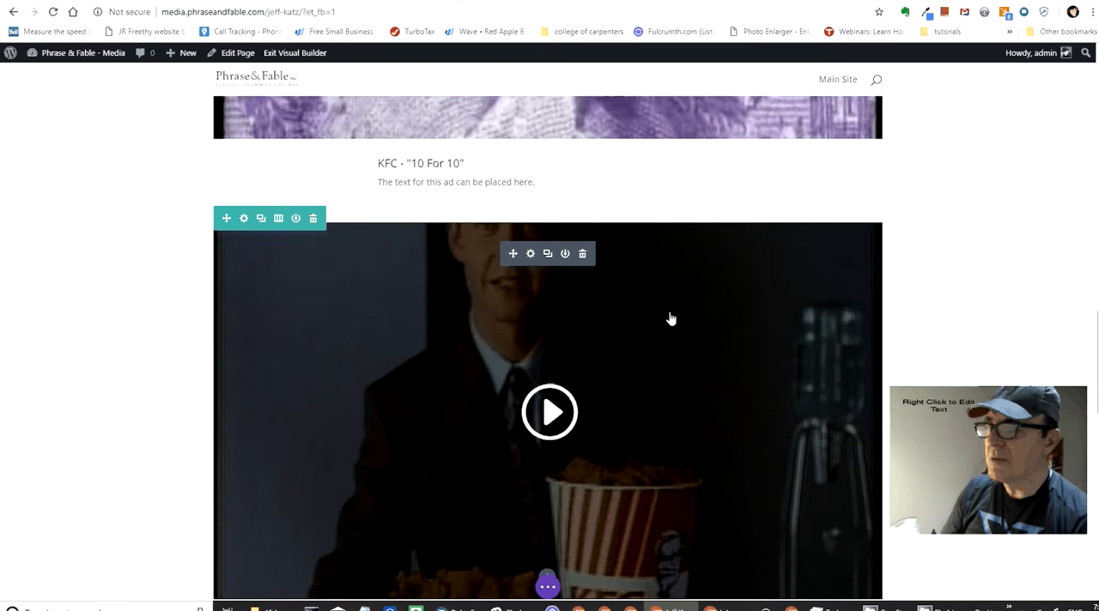
Step: Replace "The" with "Commentary" at the start of the caption text under KFC - "20/20"
scroll(670, 319, down, 1)
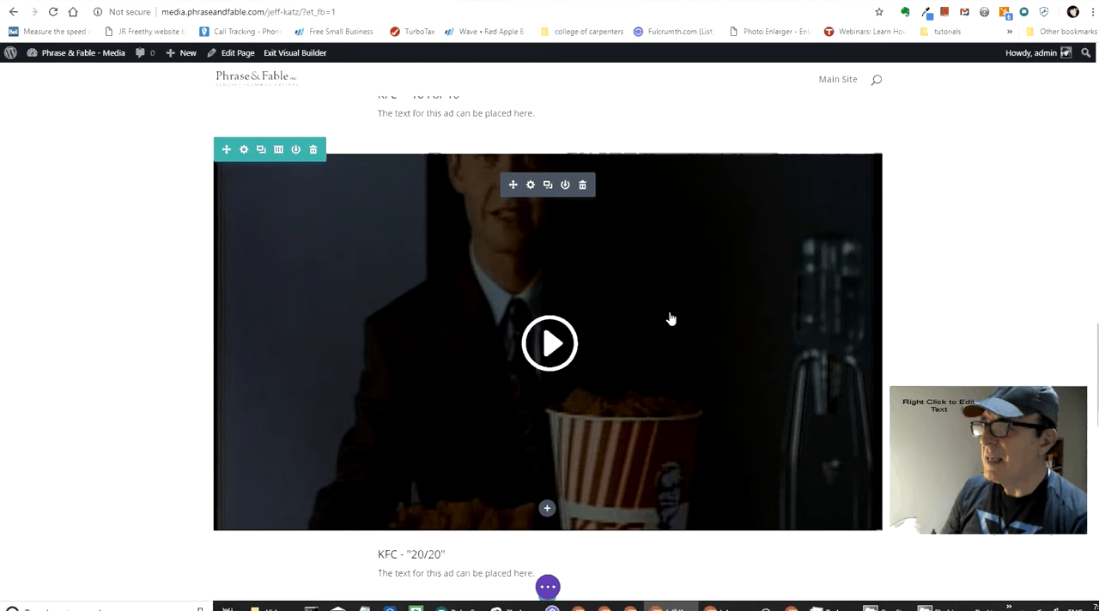
scroll(671, 319, up, 3)
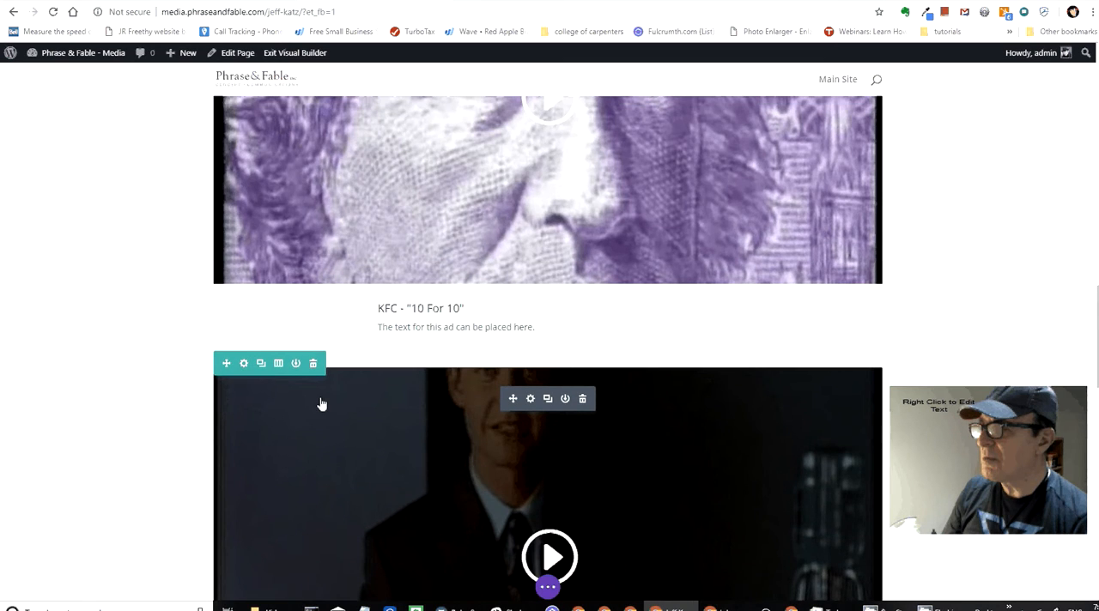
scroll(321, 400, down, 4)
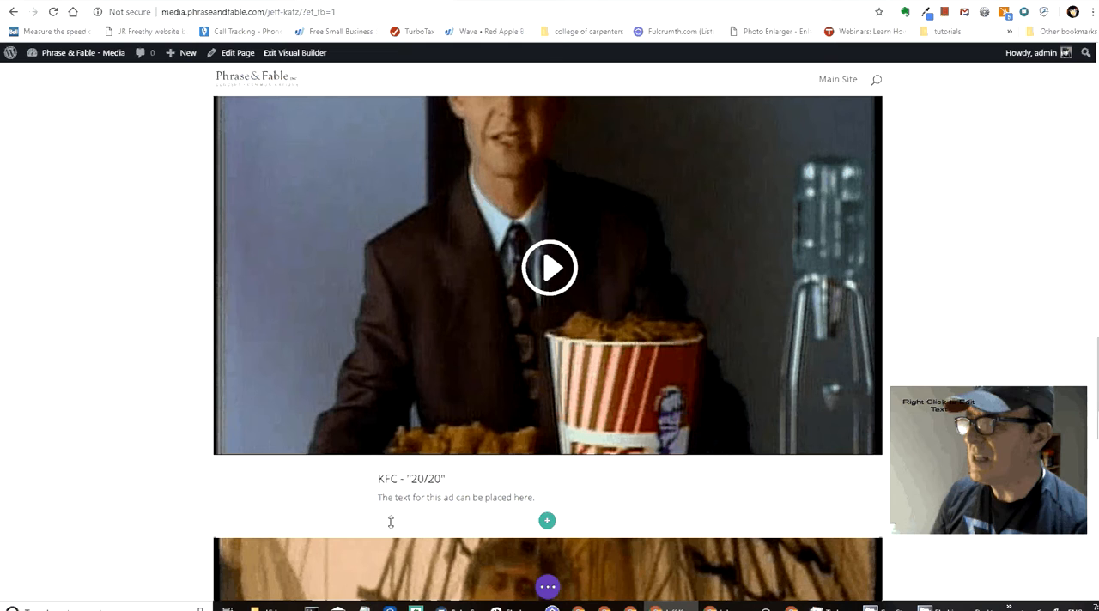
click(389, 496)
text(Commenta)
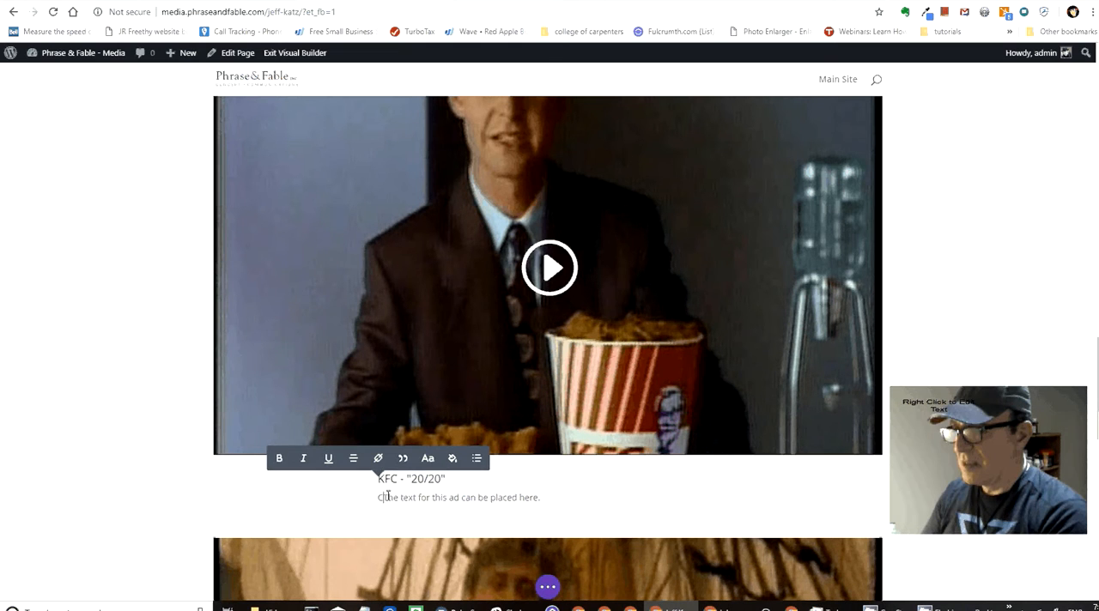
text(ry)
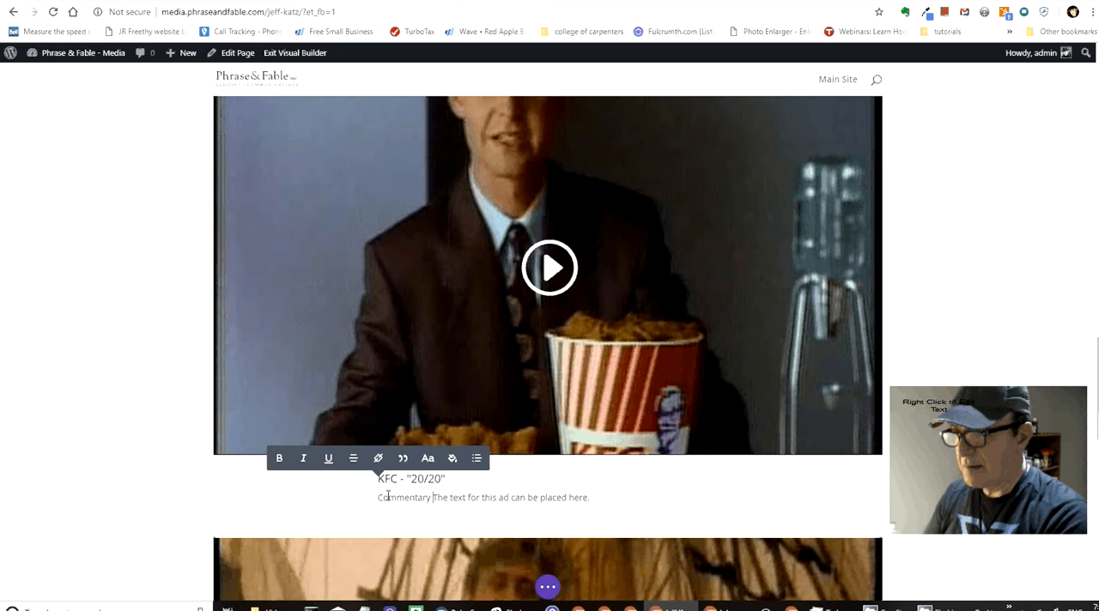
key(Delete)
key(Delete)
key(Delete)
key(Delete)
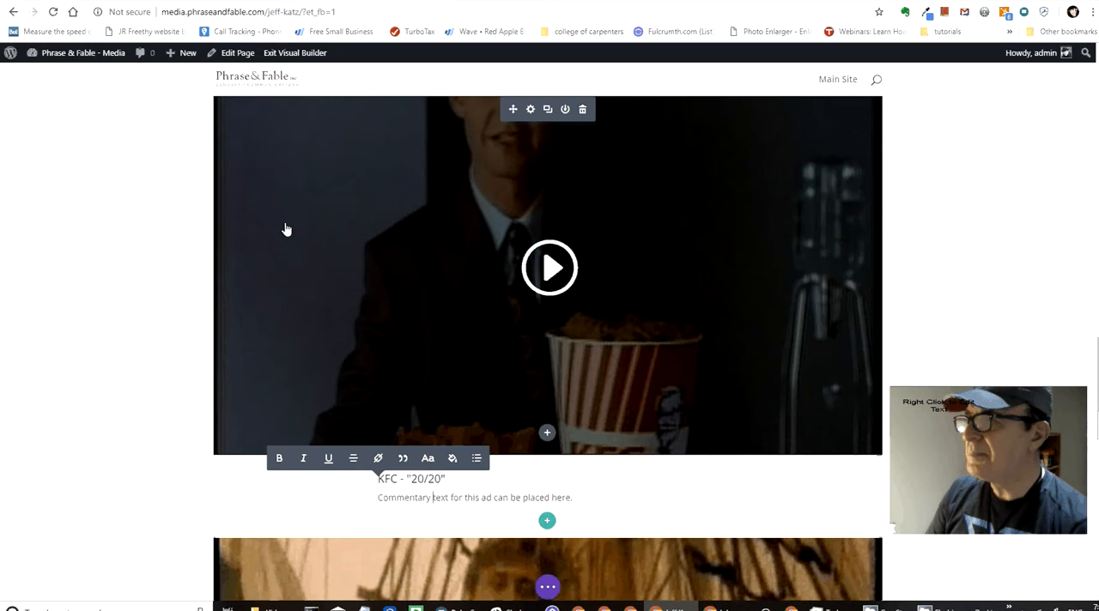
Step: Move the KFC - "20/20" row above the KFC - "10 For 10" row, directly below KFC - "Honey BBQ", and check the new order
scroll(322, 292, up, 1)
scroll(322, 292, up, 2)
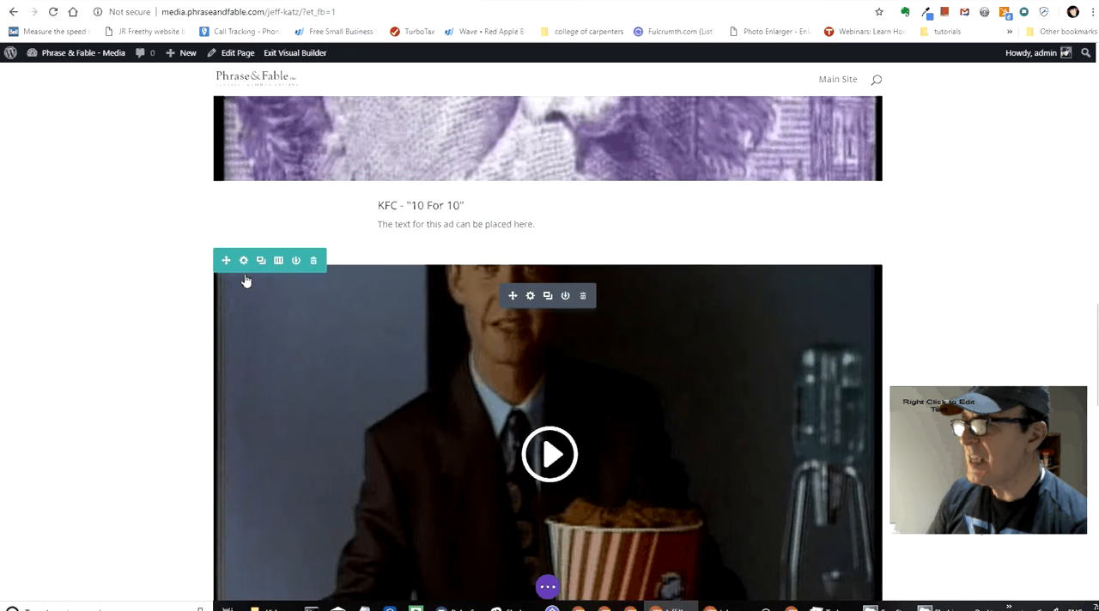
scroll(382, 234, down, 4)
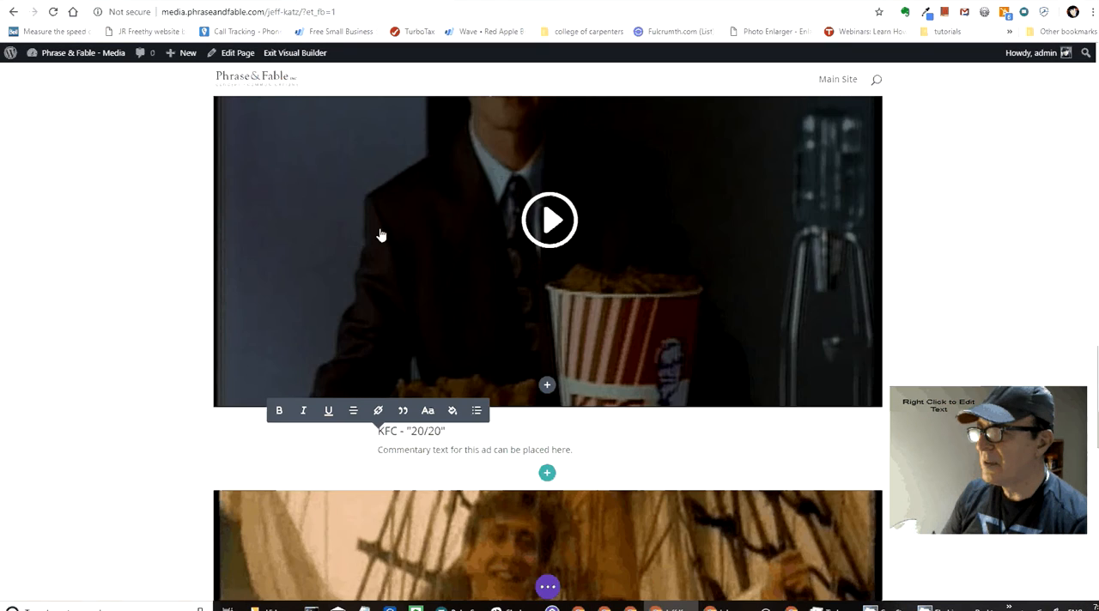
scroll(381, 234, down, 2)
scroll(364, 301, up, 1)
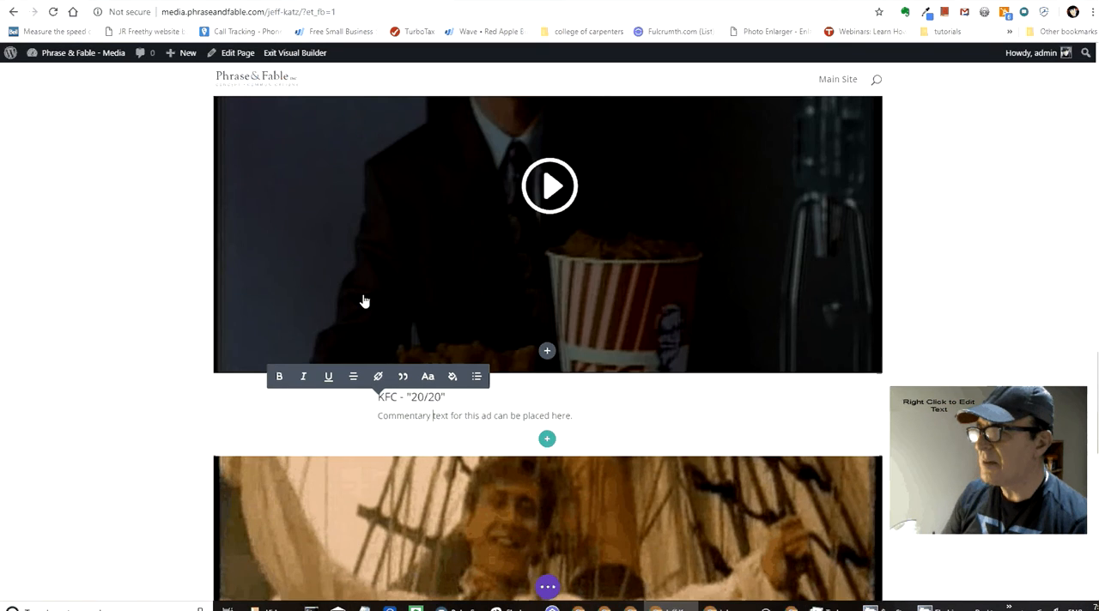
scroll(364, 301, up, 2)
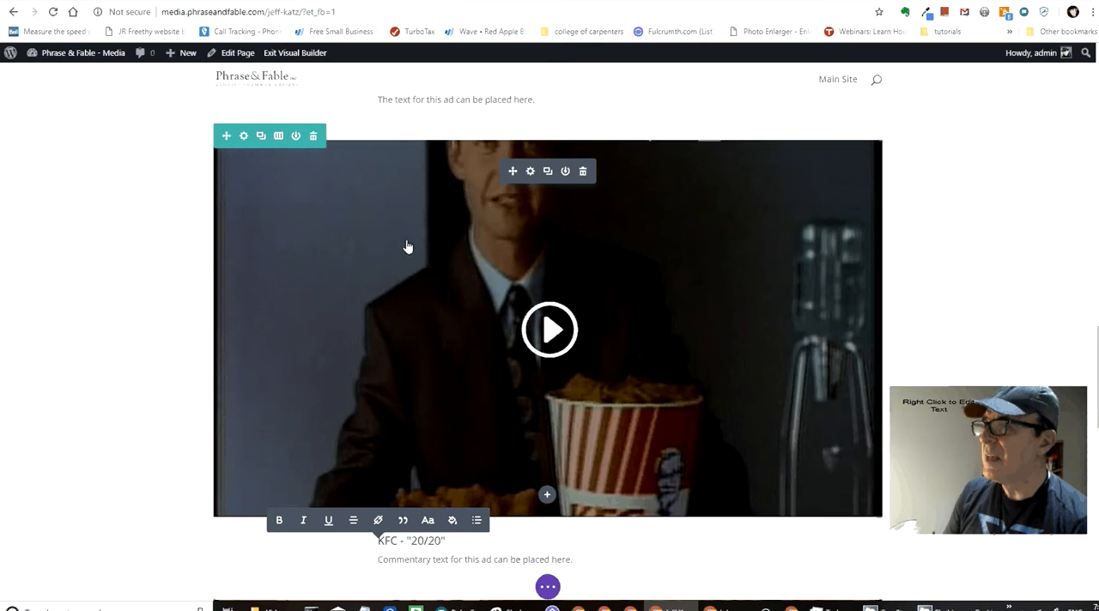
scroll(408, 247, up, 3)
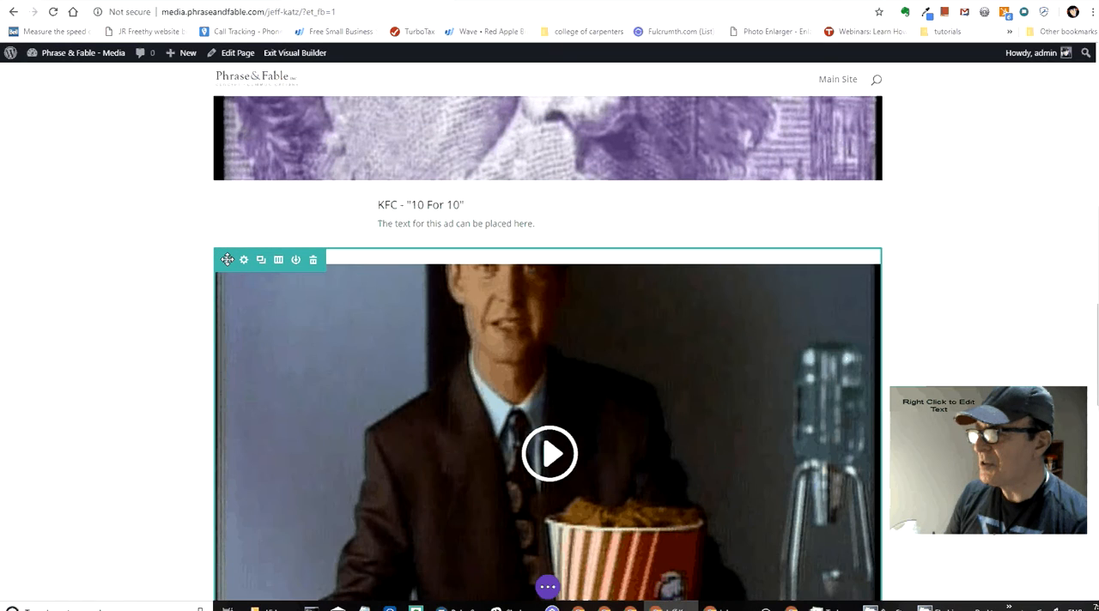
drag(227, 259, 221, 424)
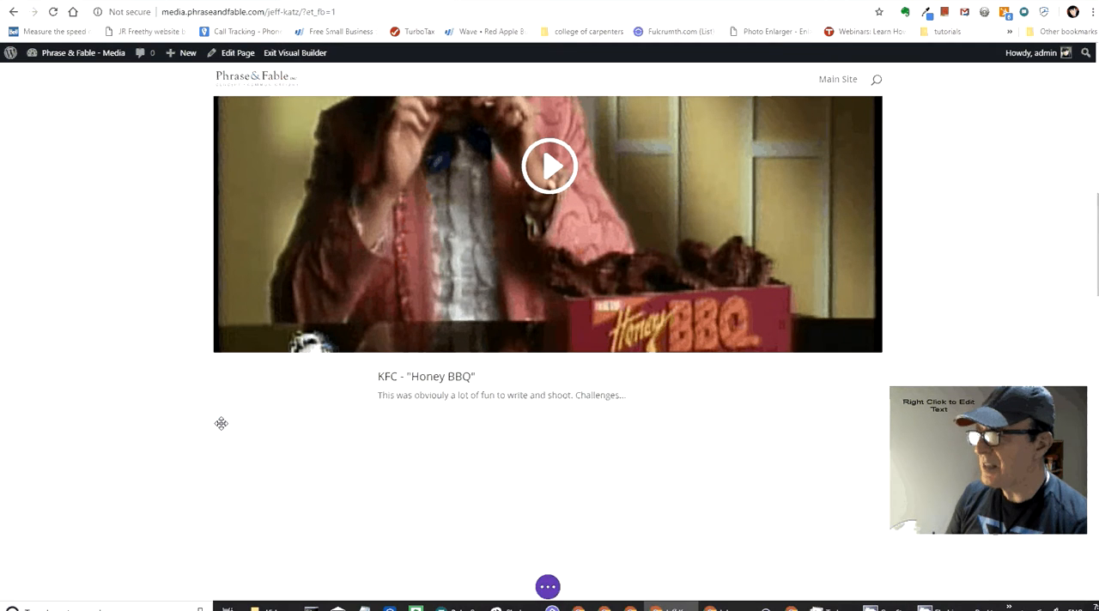
scroll(163, 352, down, 3)
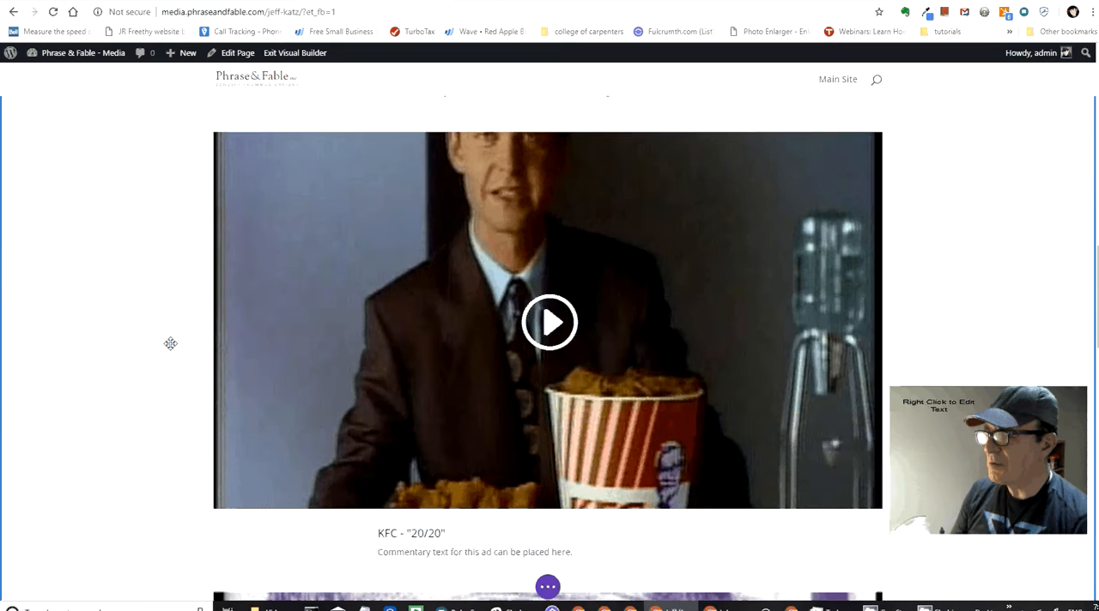
scroll(171, 344, down, 3)
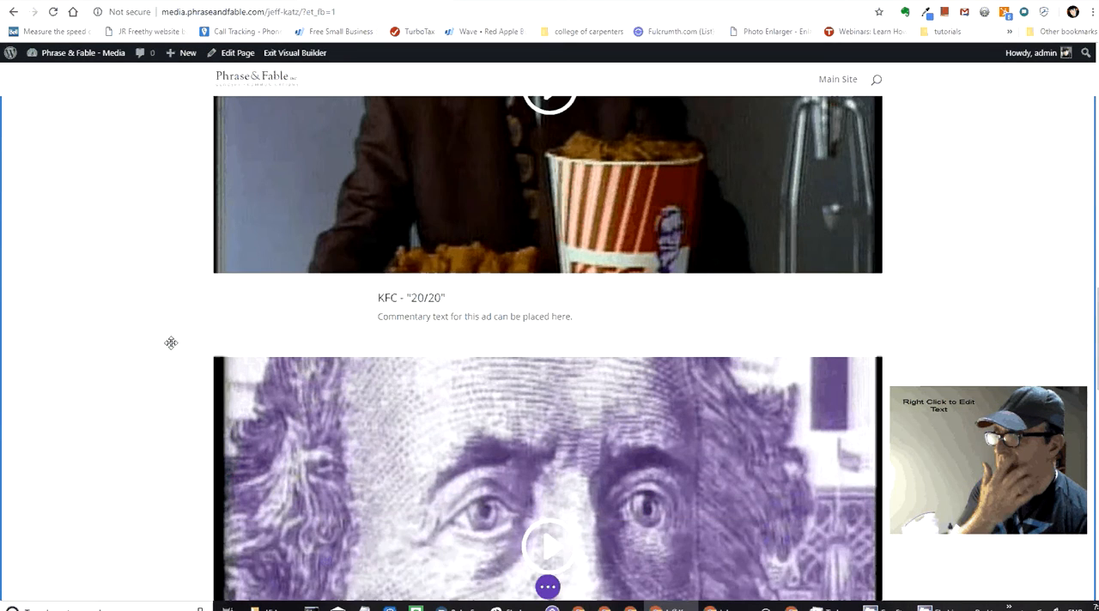
Step: Move the Fair Play Commission row above the Eastern Airlines - "Pirates" row, directly below KFC - "10 For 10", and check the order
scroll(171, 342, down, 4)
scroll(171, 344, down, 5)
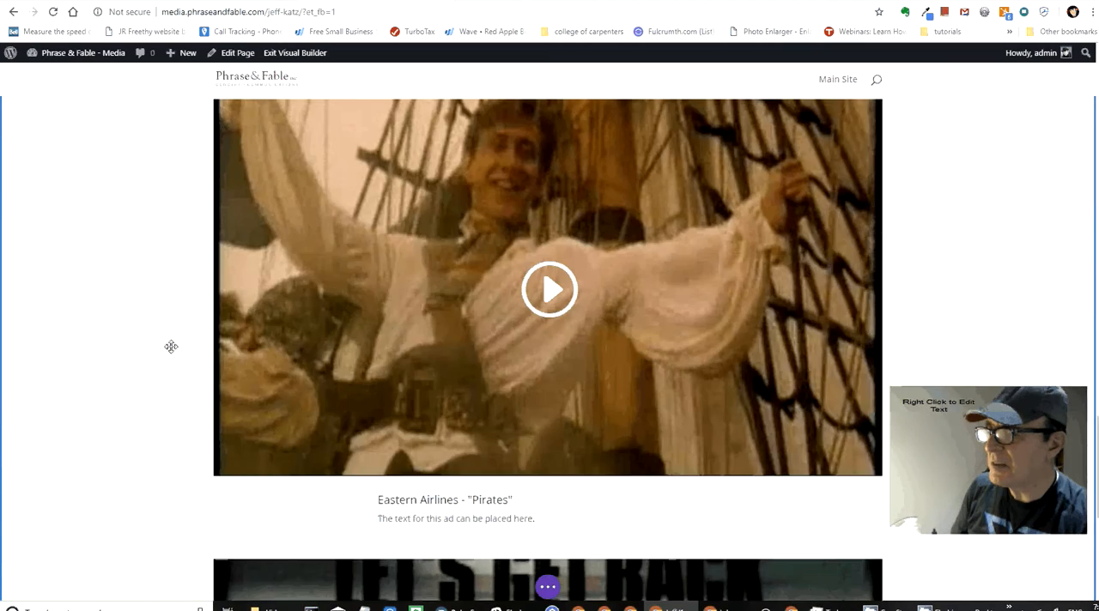
scroll(171, 346, down, 1)
scroll(171, 346, down, 5)
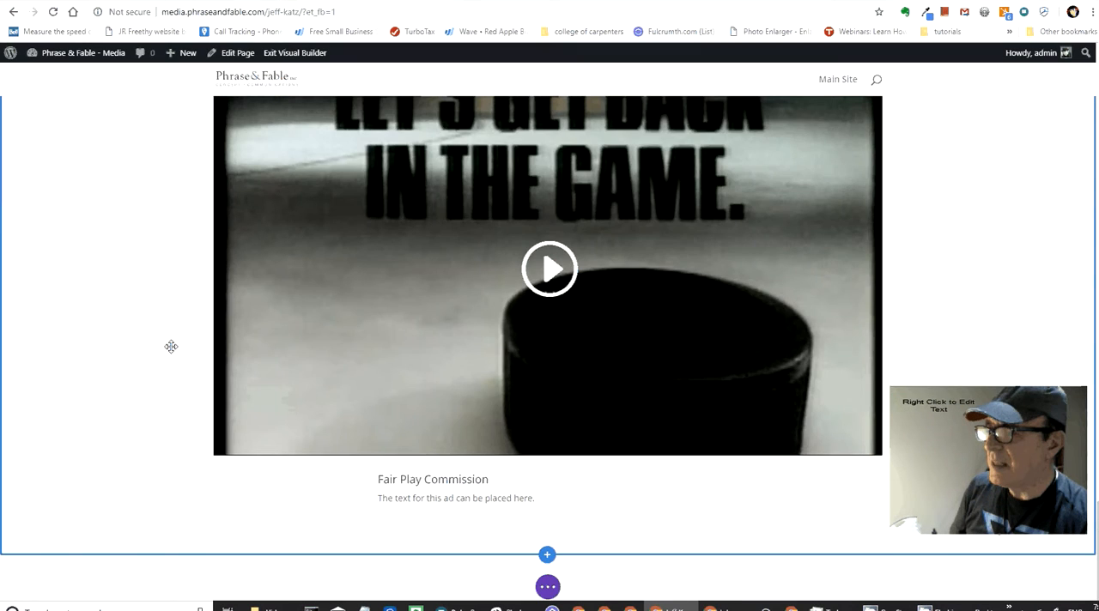
scroll(225, 374, up, 4)
scroll(226, 374, up, 1)
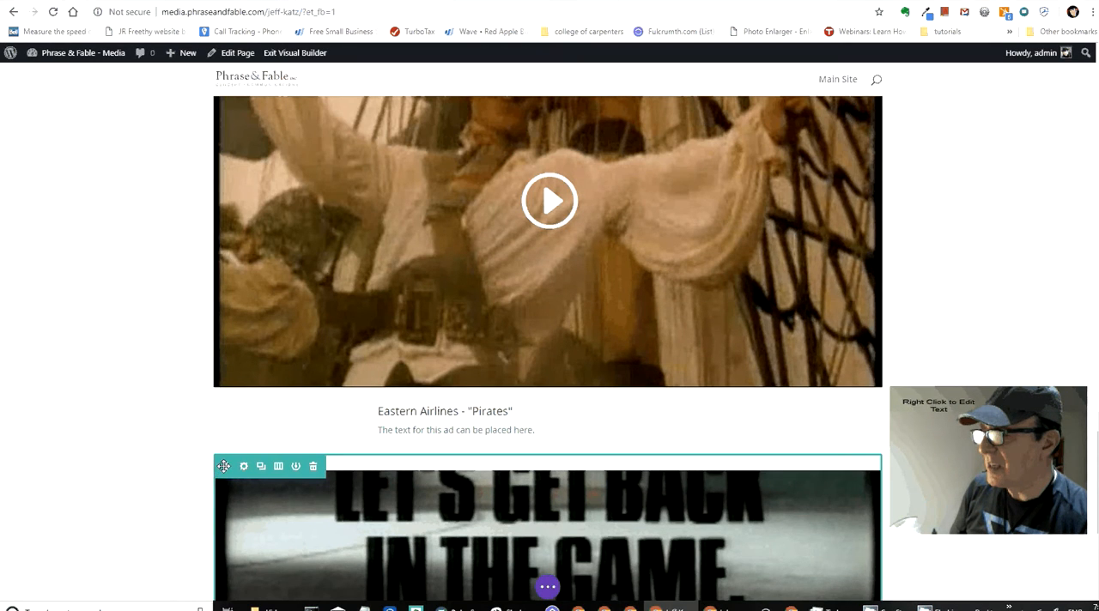
scroll(222, 370, up, 1)
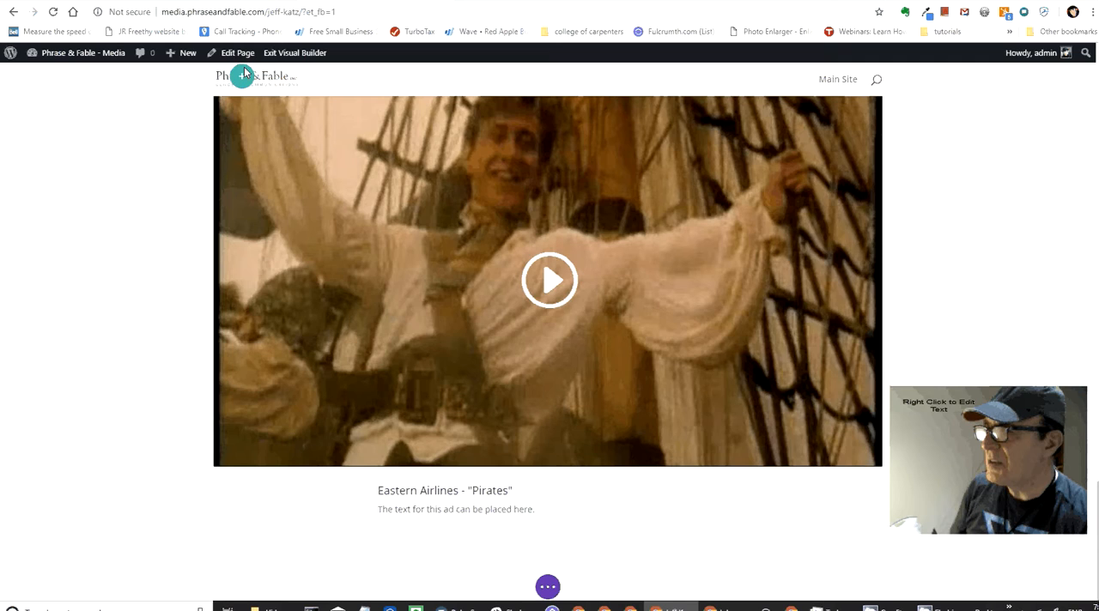
scroll(245, 82, up, 3)
scroll(227, 306, down, 1)
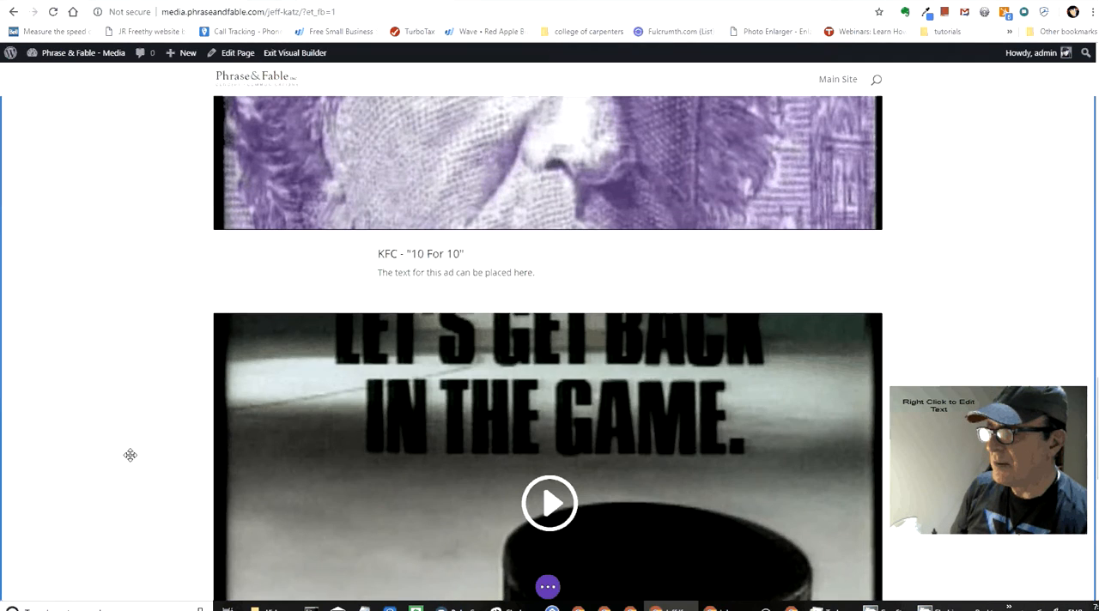
scroll(134, 452, down, 3)
scroll(134, 452, down, 1)
scroll(134, 452, down, 3)
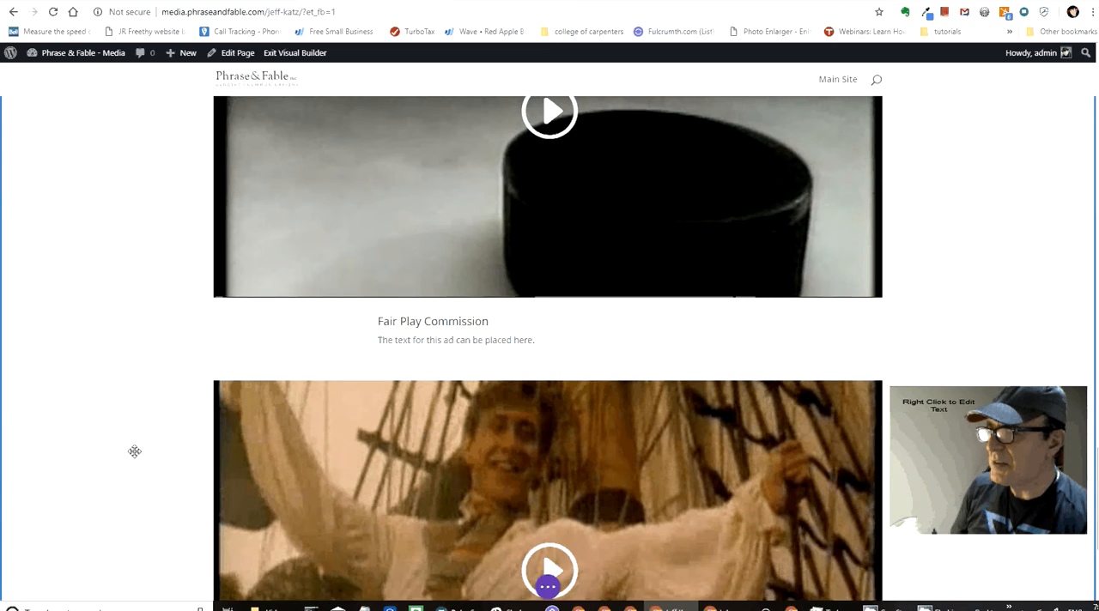
Step: Save the edited client page and exit the Visual Builder
scroll(344, 404, up, 9)
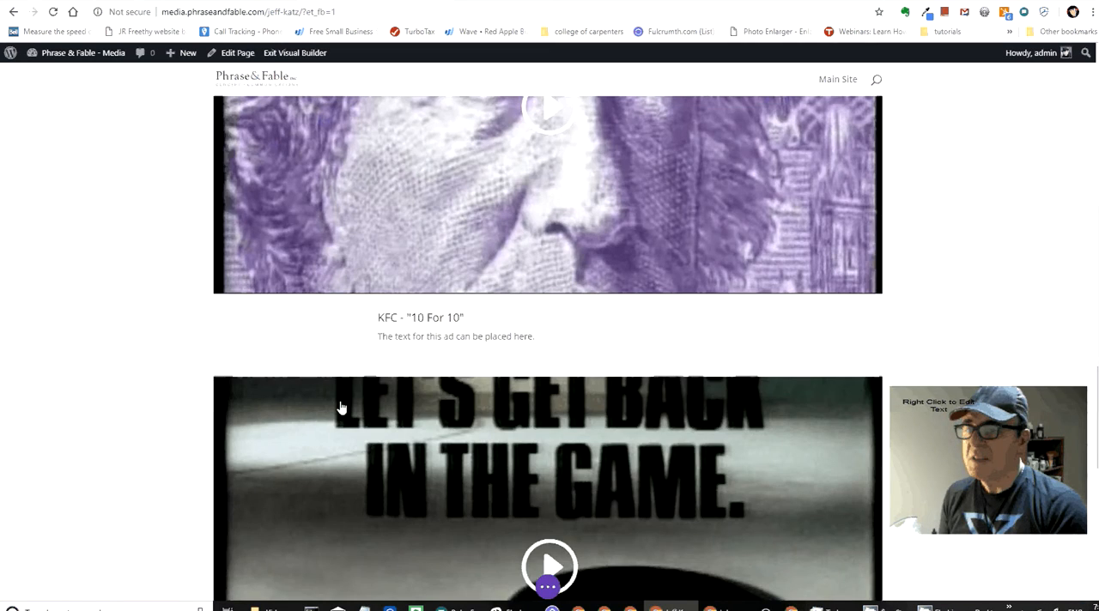
scroll(352, 401, up, 15)
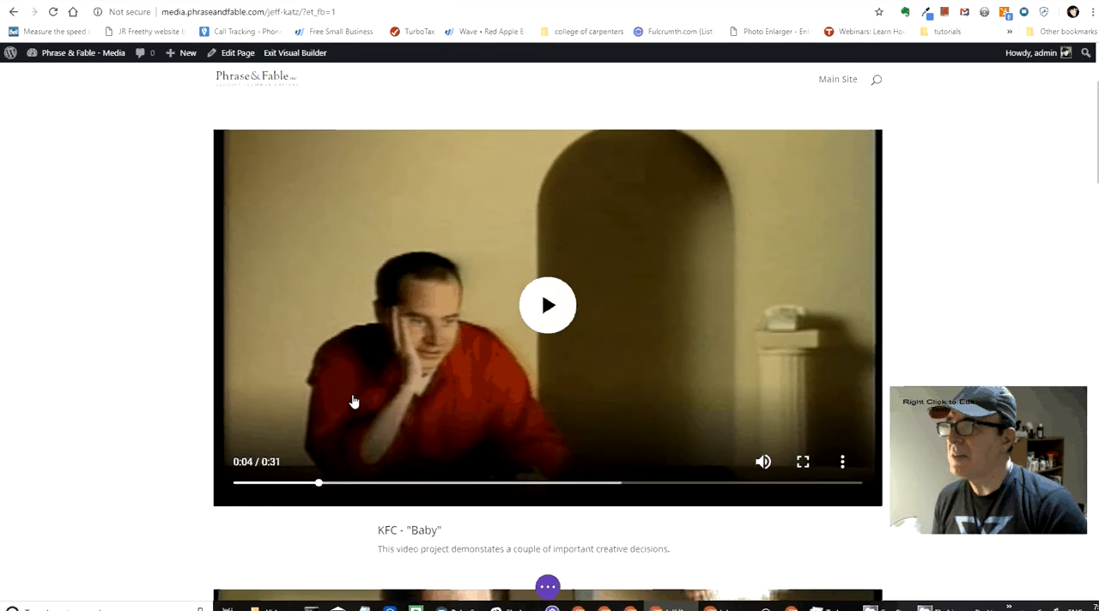
scroll(351, 400, up, 2)
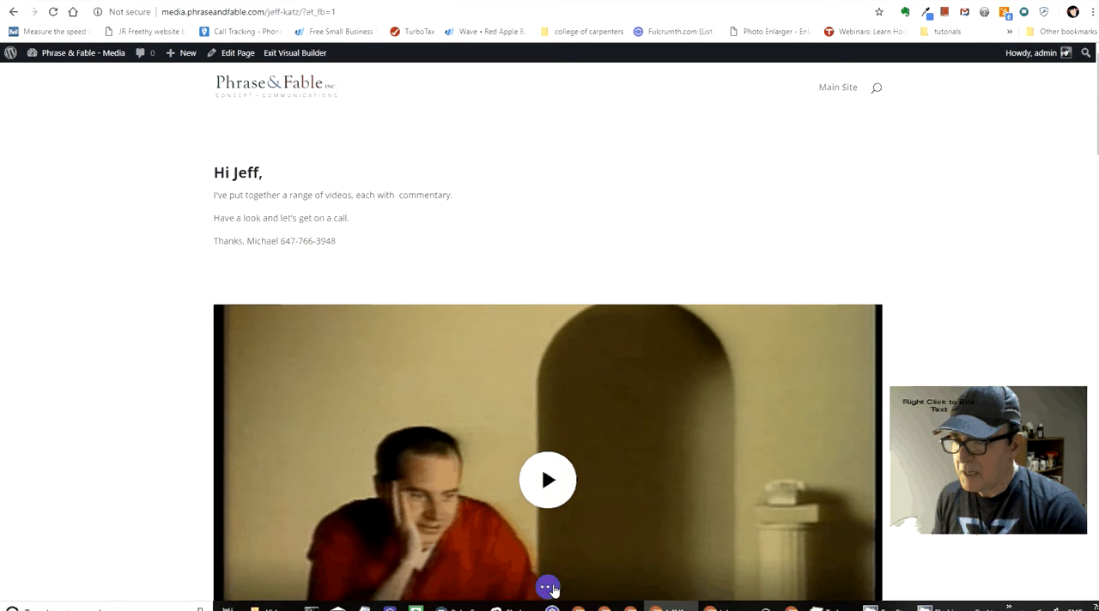
click(548, 587)
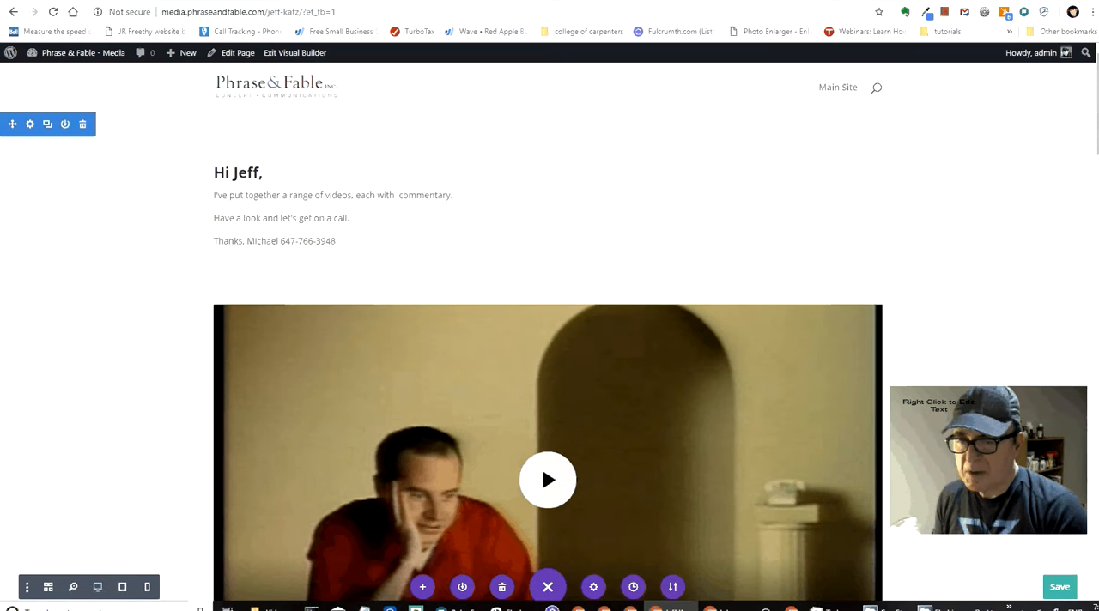
click(1060, 587)
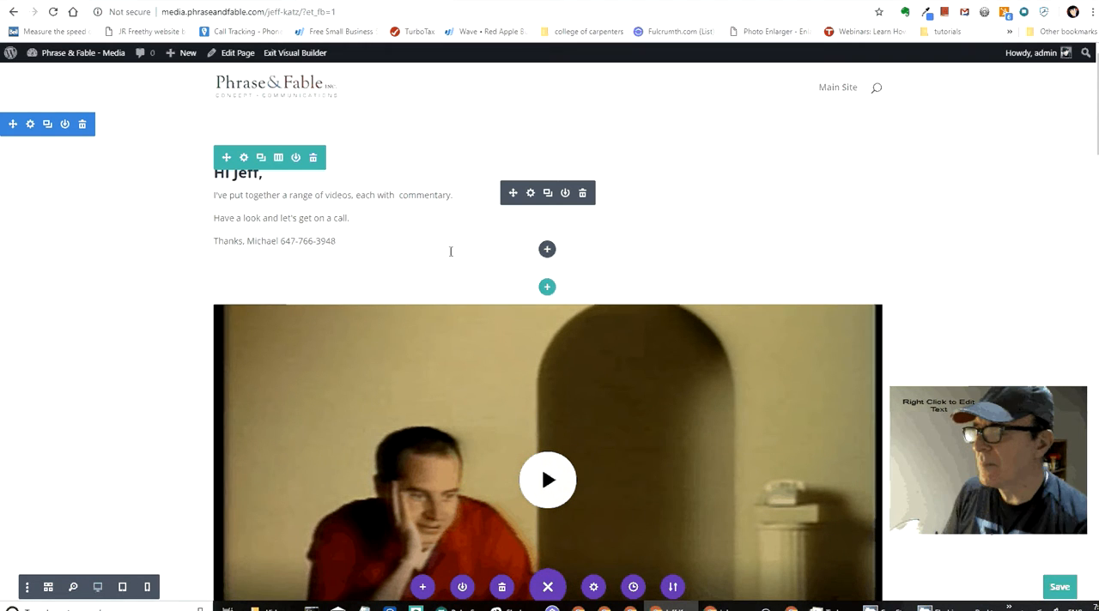
key(ctrl+s)
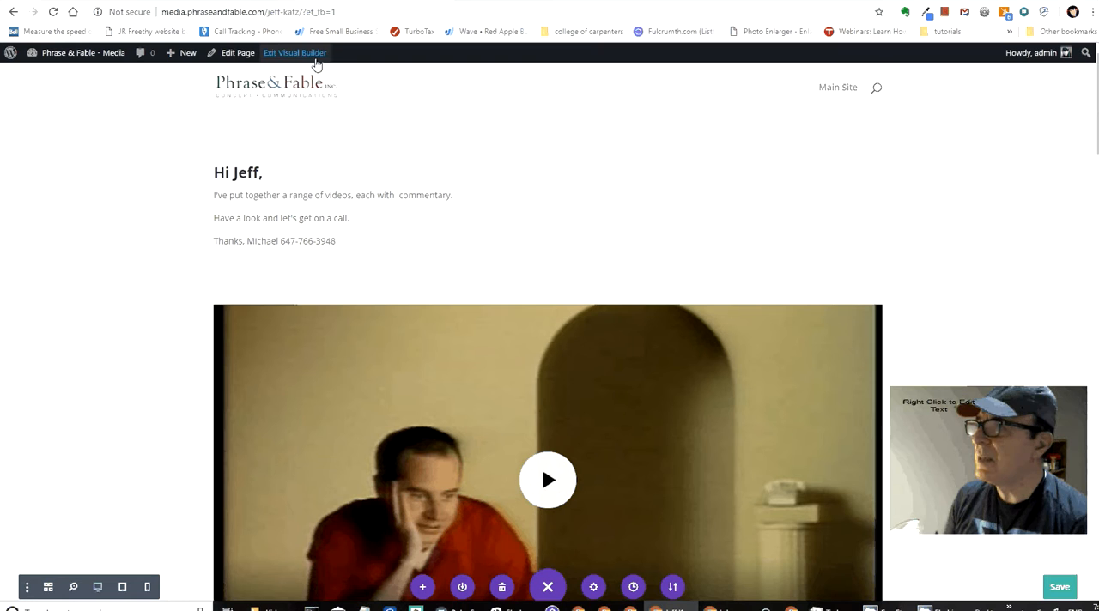
click(314, 53)
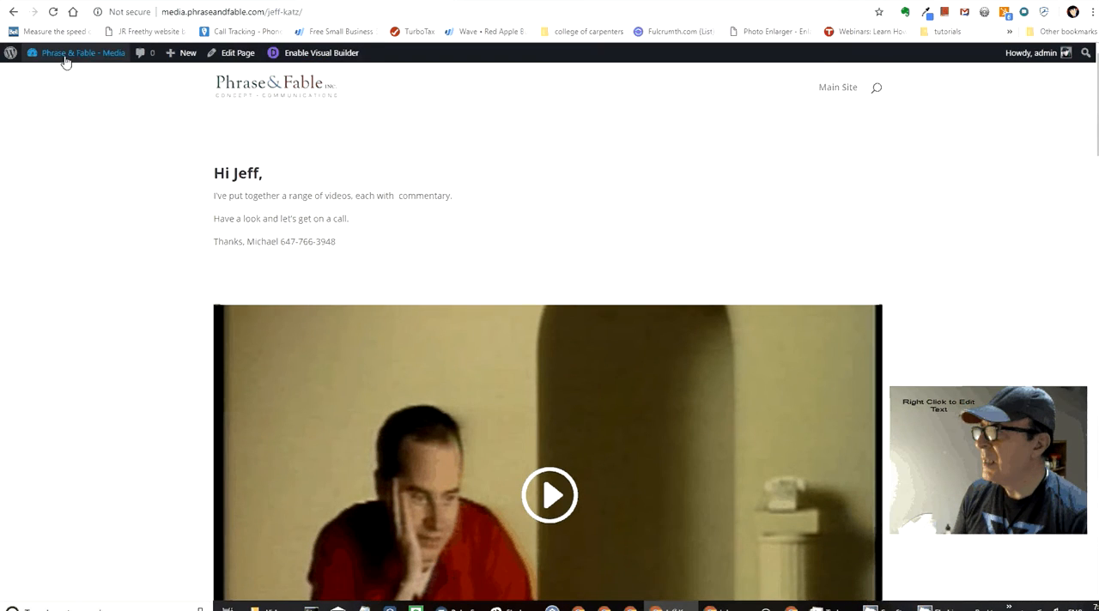
Step: Create a new WordPress page titled with the second client's full name and publish it
mouse_move(68, 58)
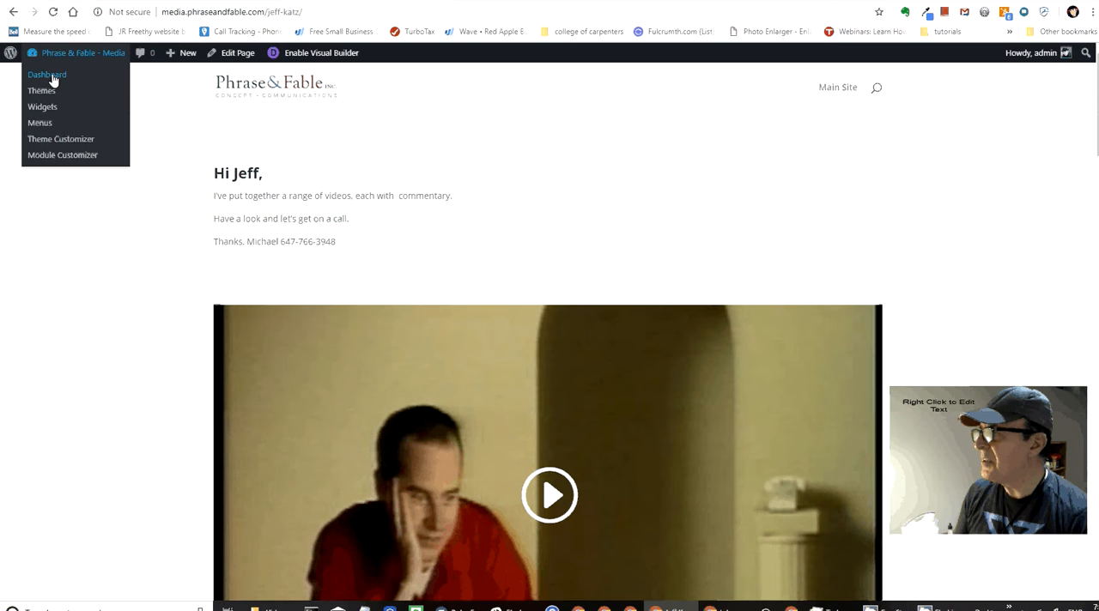
click(50, 77)
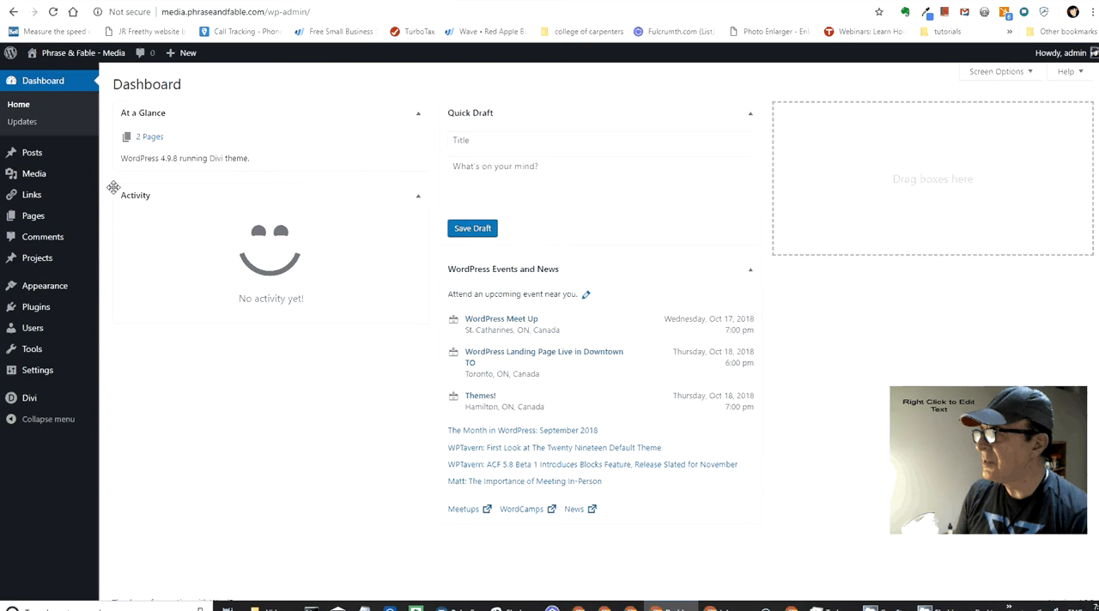
click(27, 220)
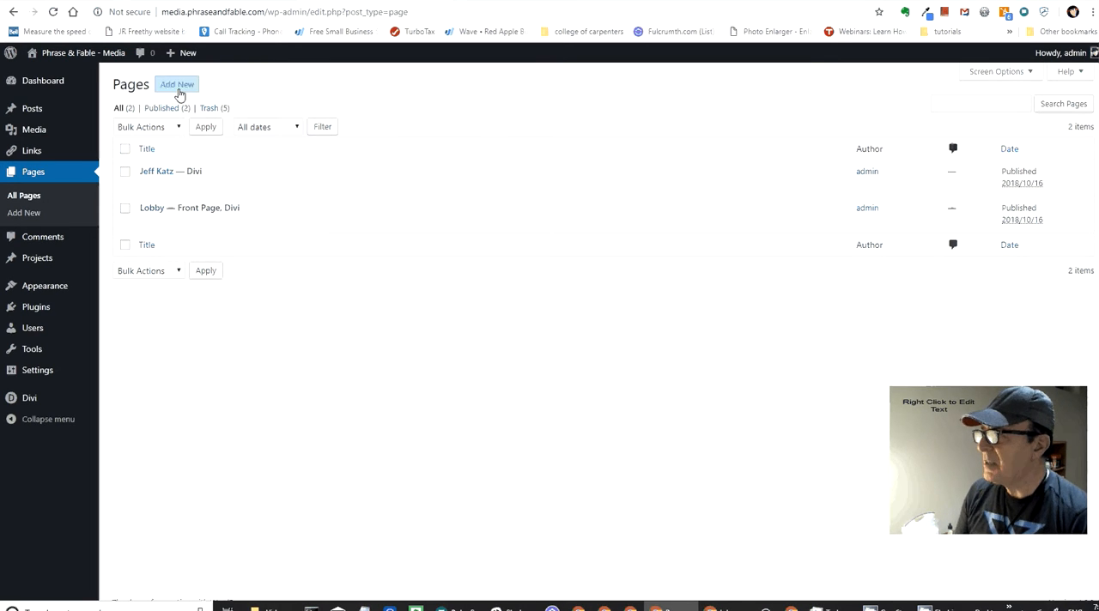
click(177, 85)
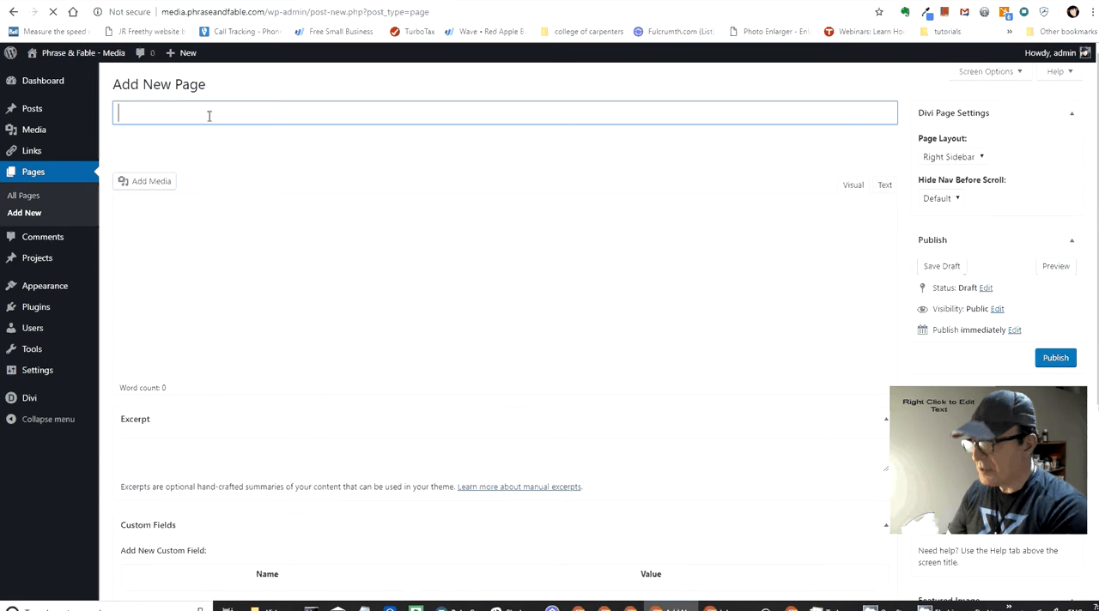
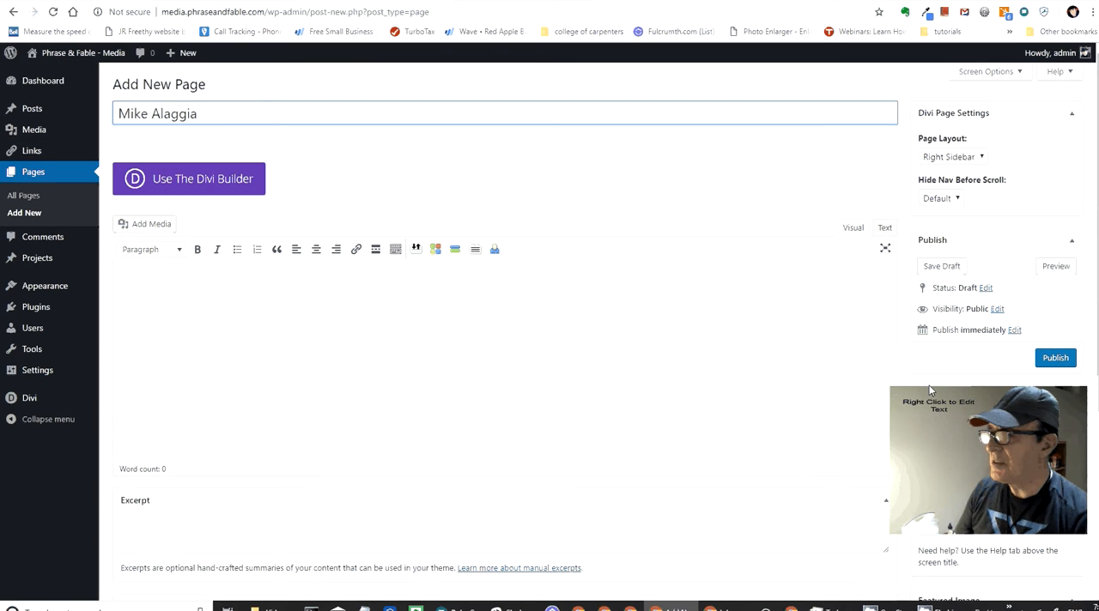
click(1056, 358)
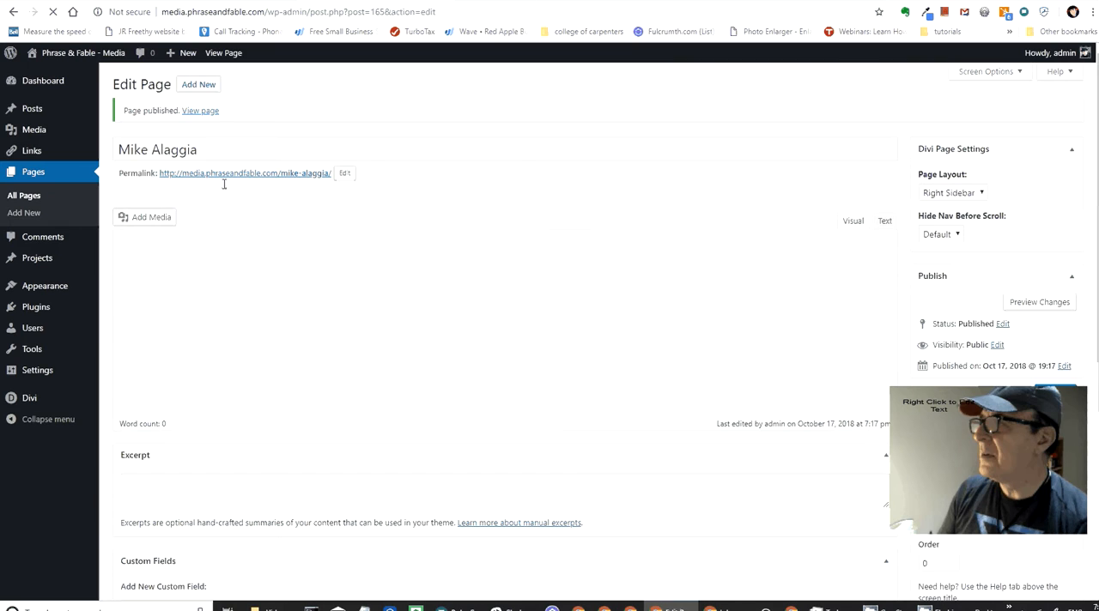
Step: Return to the list of all pages and open the first client's existing video page in the Divi Builder
mouse_move(31, 57)
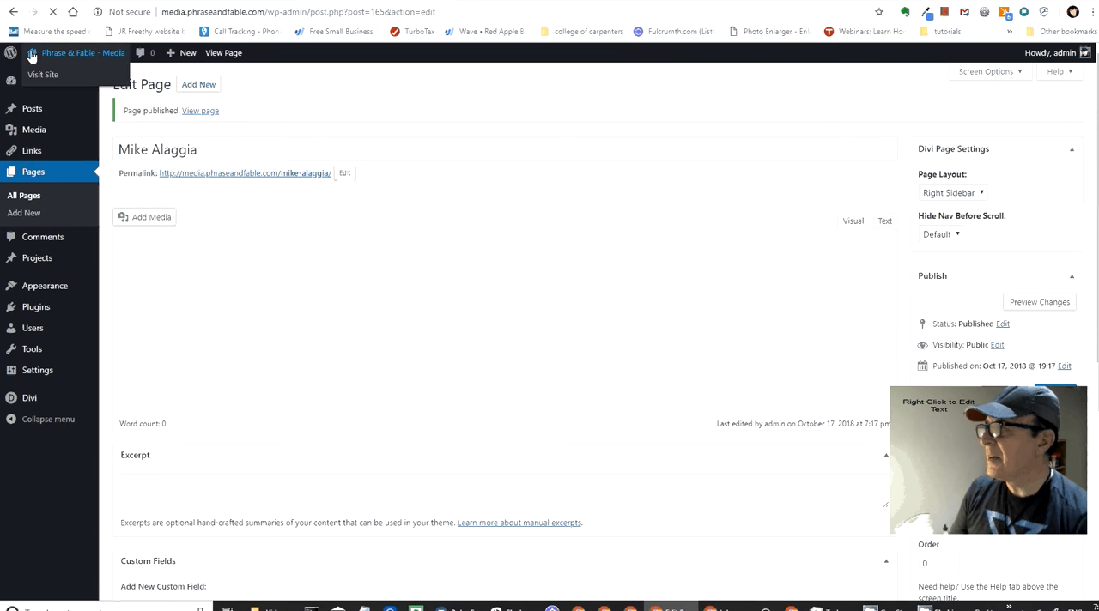
click(32, 176)
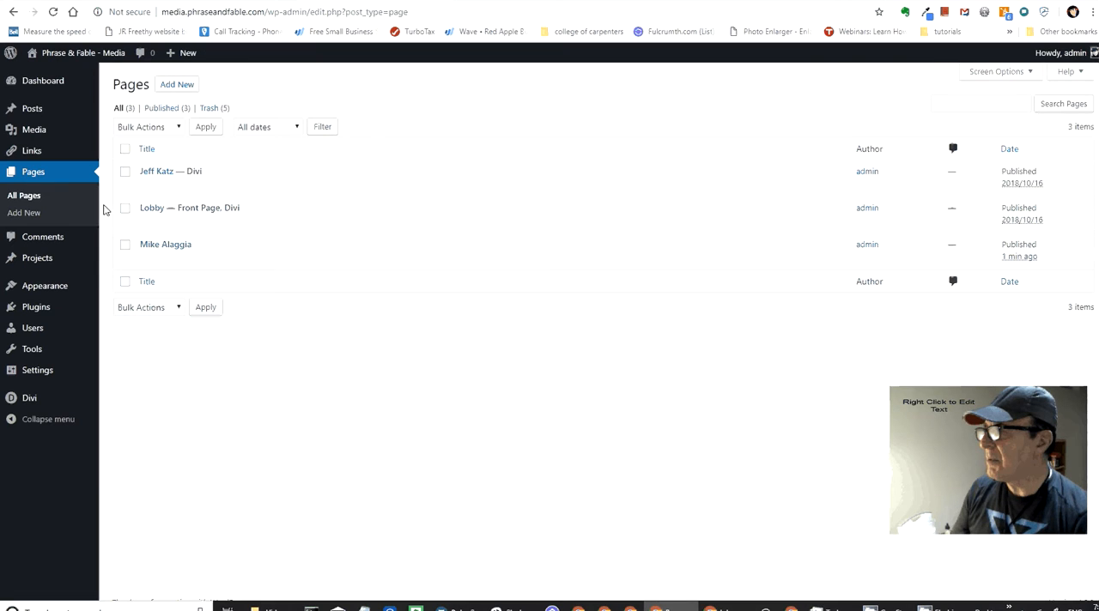
mouse_move(143, 186)
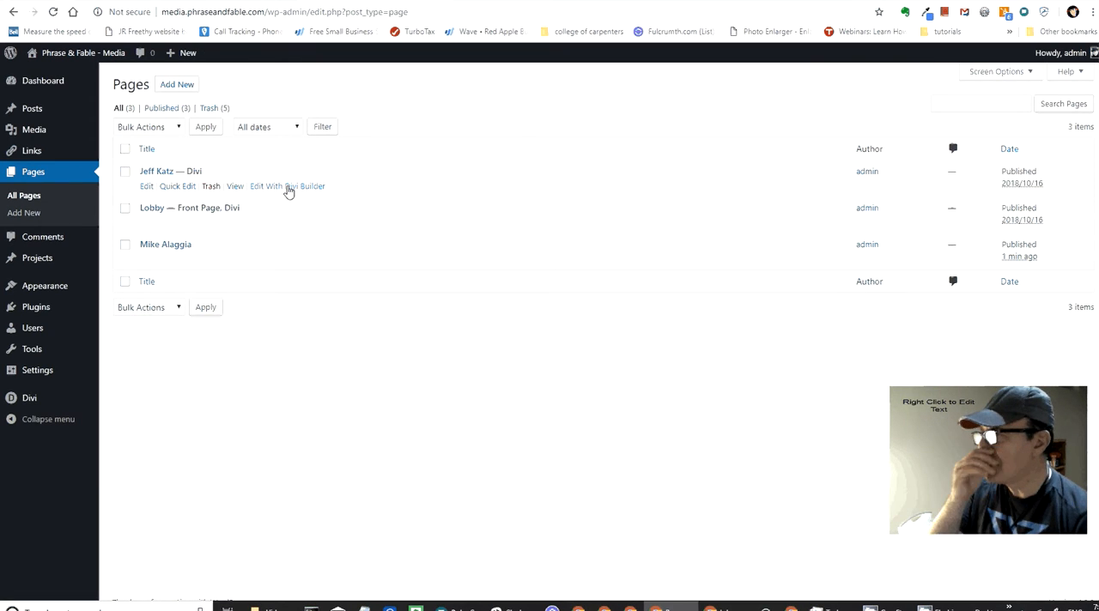
click(287, 191)
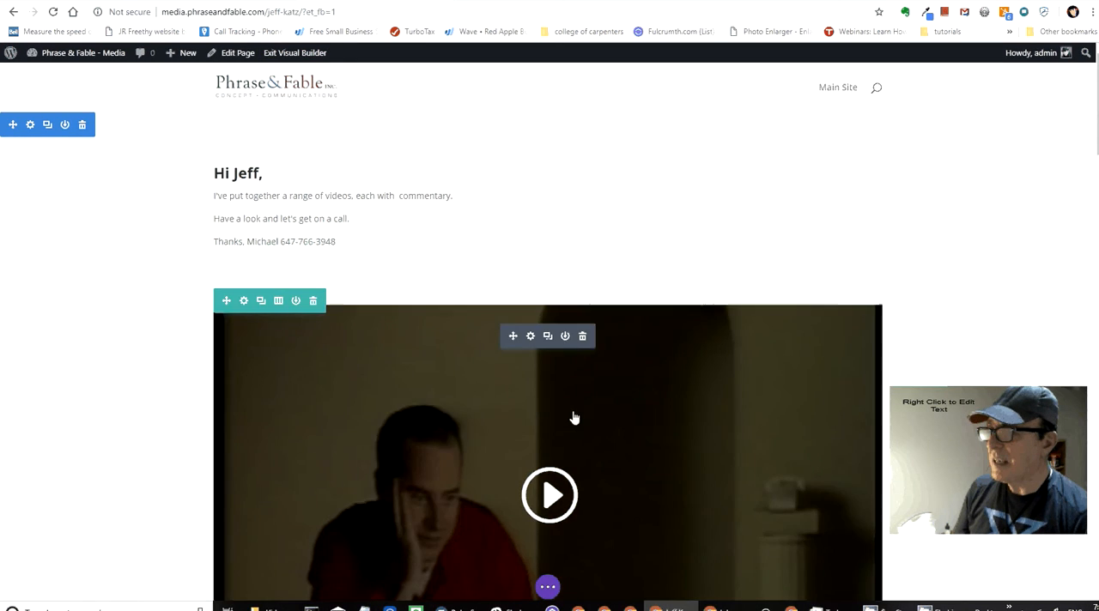
Step: Review the video rows and captions from the intro text to Fair Play Commission, and return to the start of the page
scroll(573, 417, down, 5)
scroll(575, 418, down, 3)
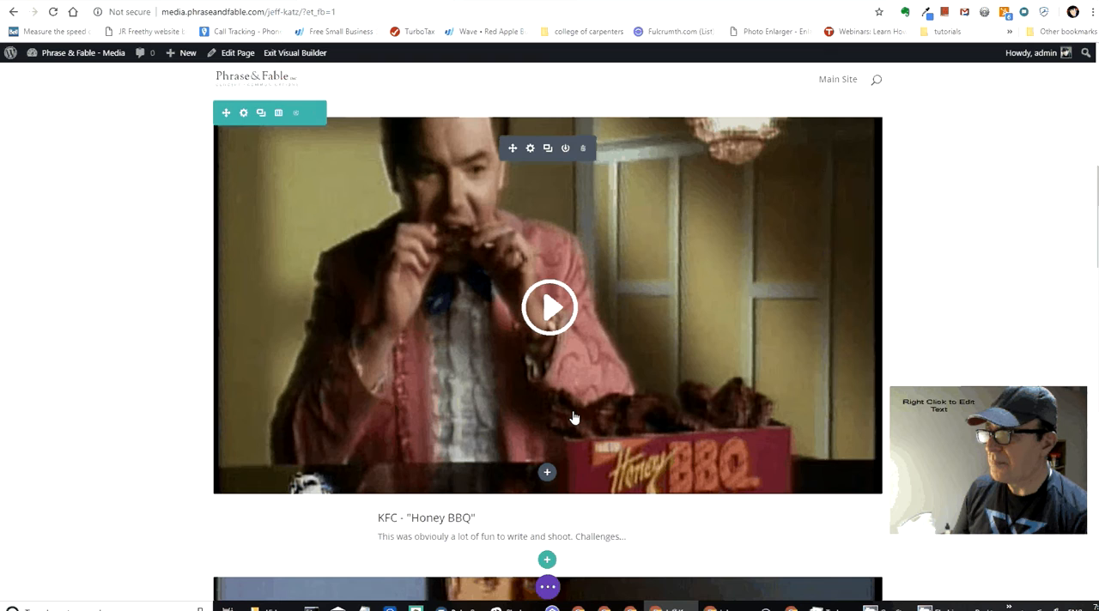
scroll(575, 417, up, 8)
scroll(575, 417, down, 10)
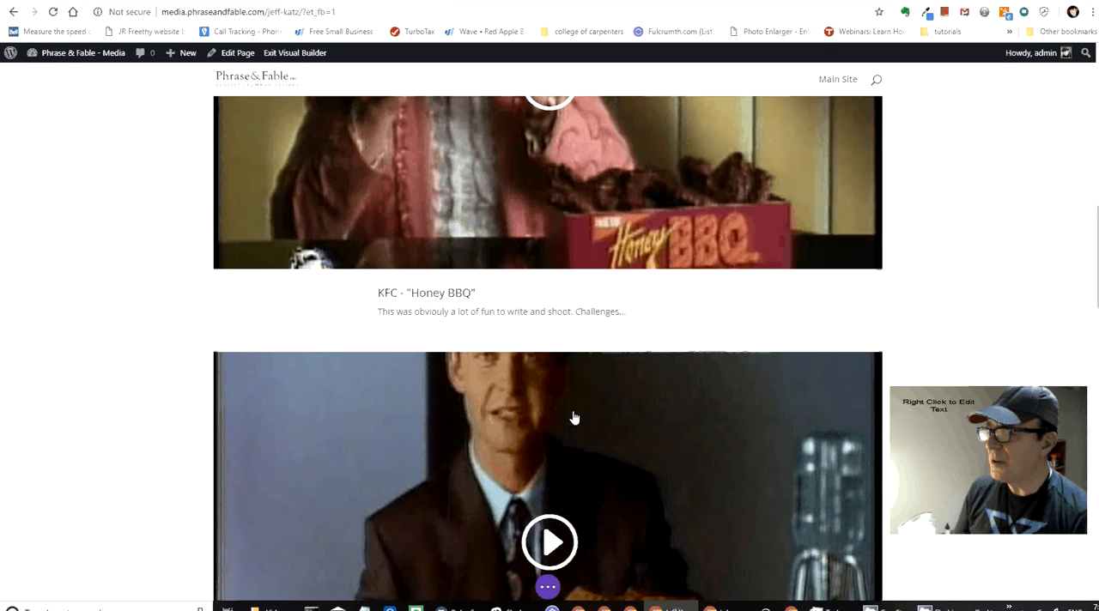
scroll(575, 417, down, 8)
scroll(575, 418, up, 1)
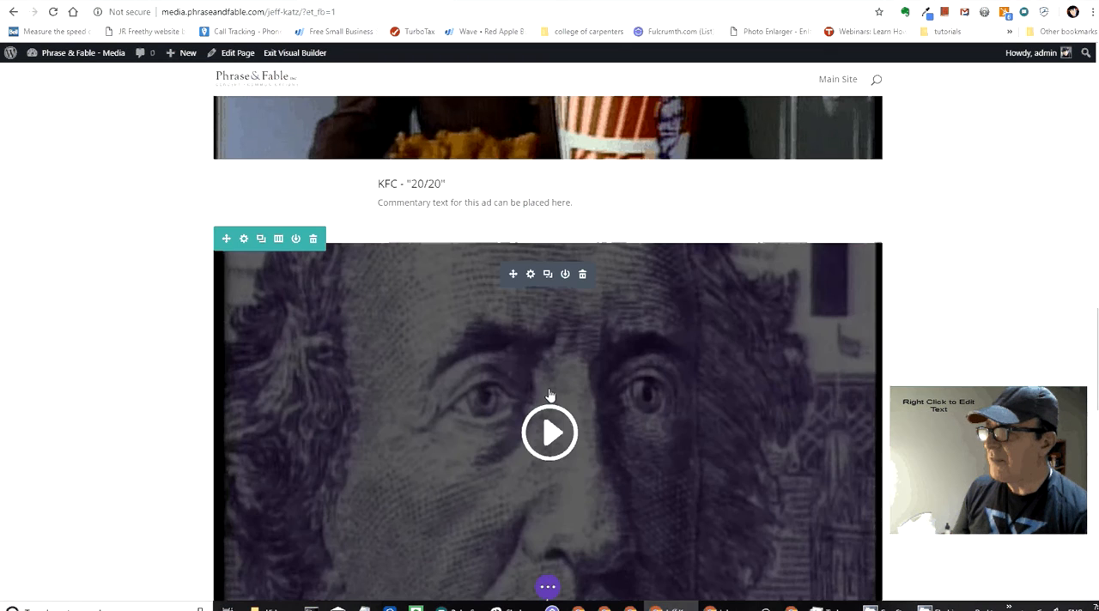
scroll(550, 395, down, 1)
scroll(549, 395, down, 3)
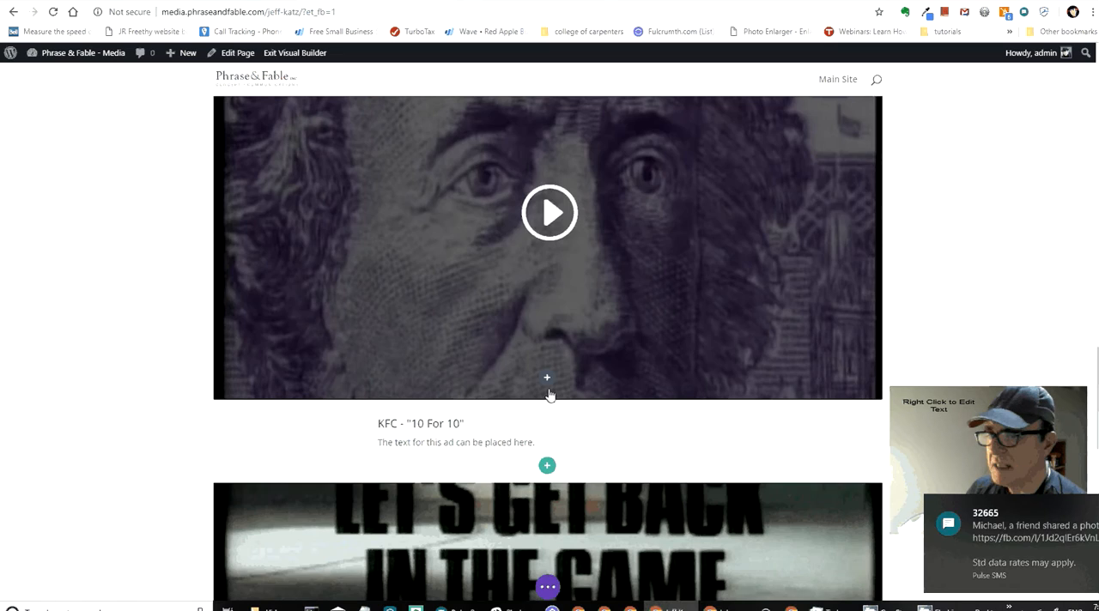
scroll(550, 395, down, 1)
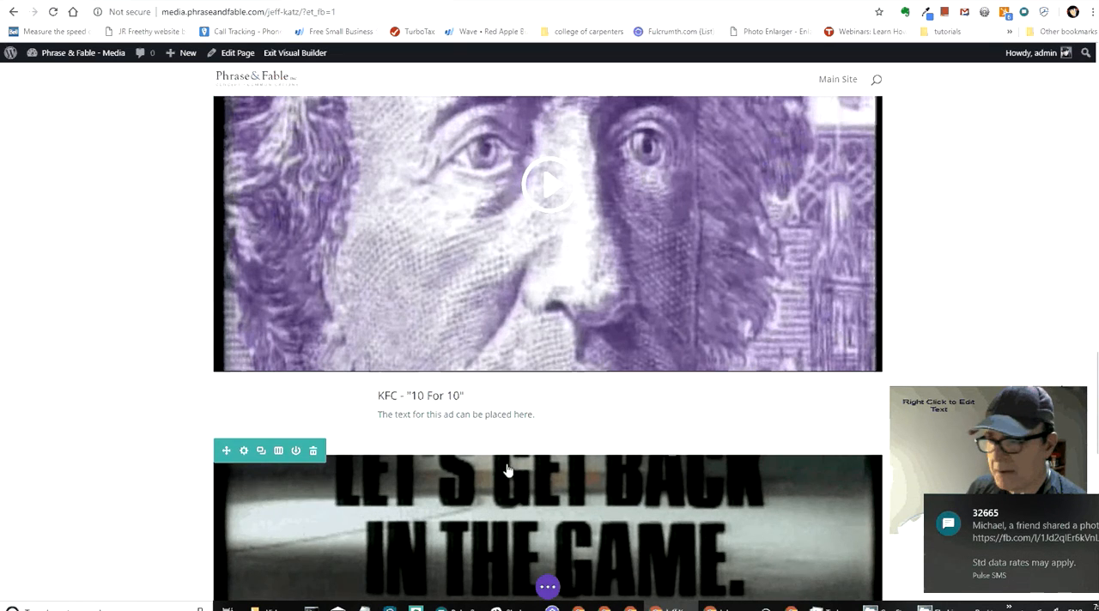
scroll(508, 470, down, 1)
scroll(508, 471, down, 3)
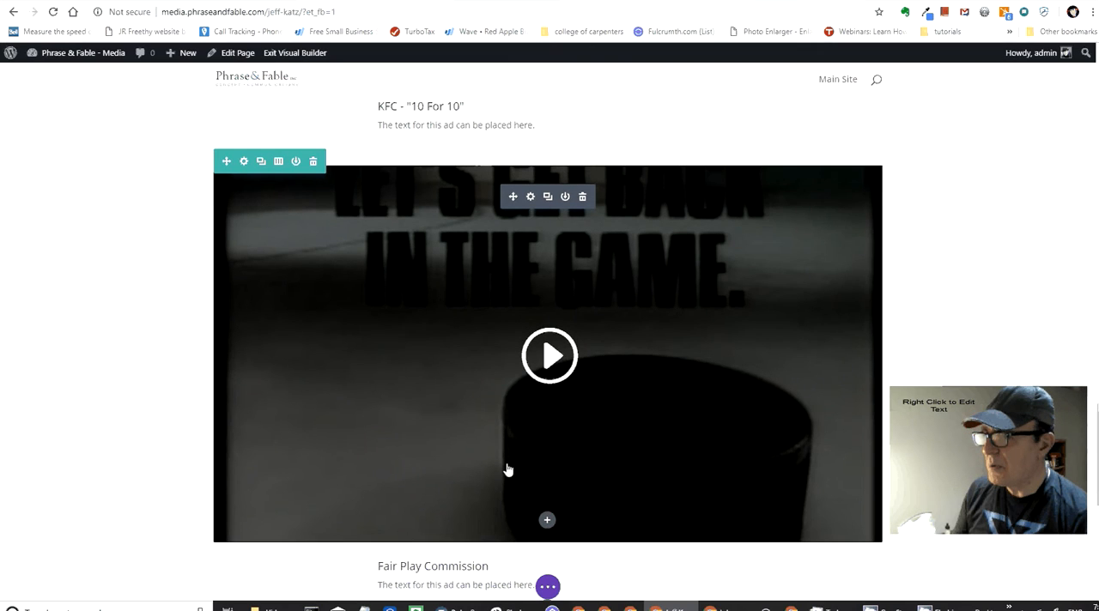
scroll(567, 542, up, 10)
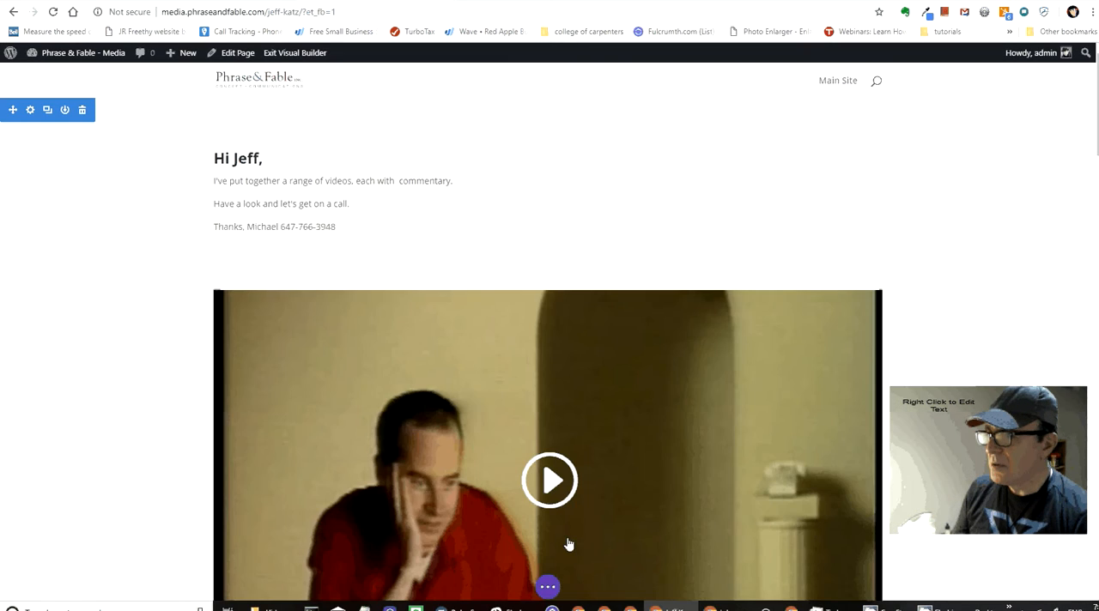
scroll(567, 544, up, 1)
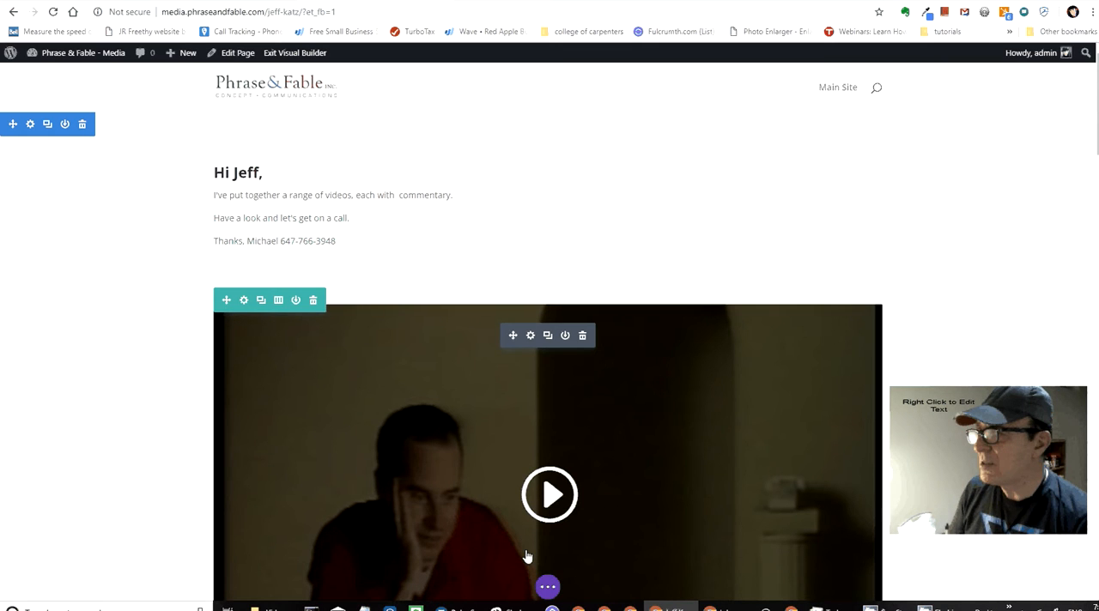
Step: Save the current page's layout to the Divi Library under the name Video Portfolio Page
click(544, 591)
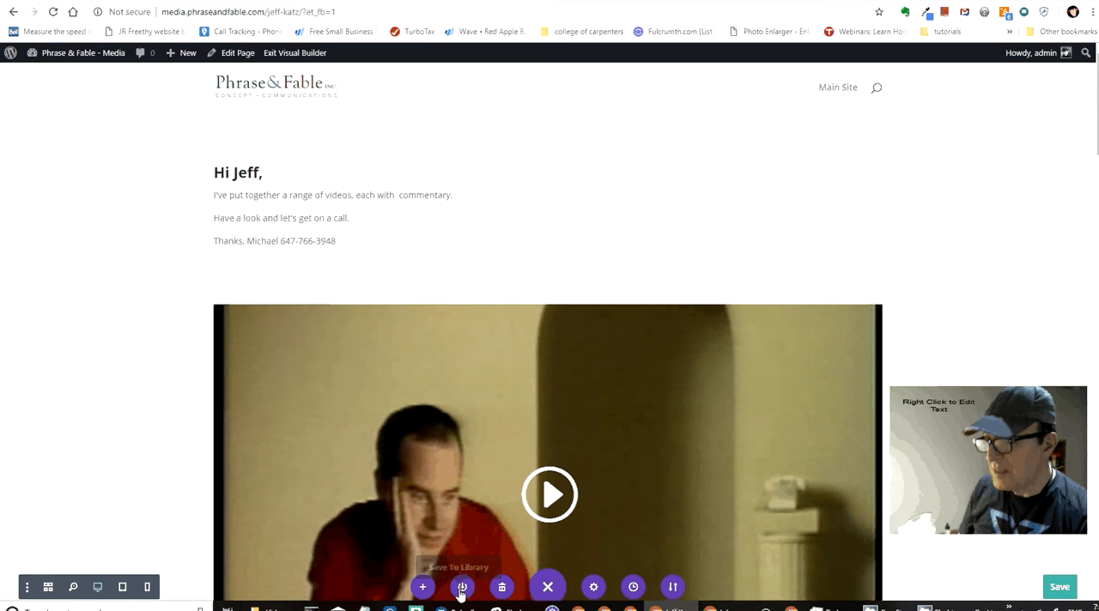
click(461, 589)
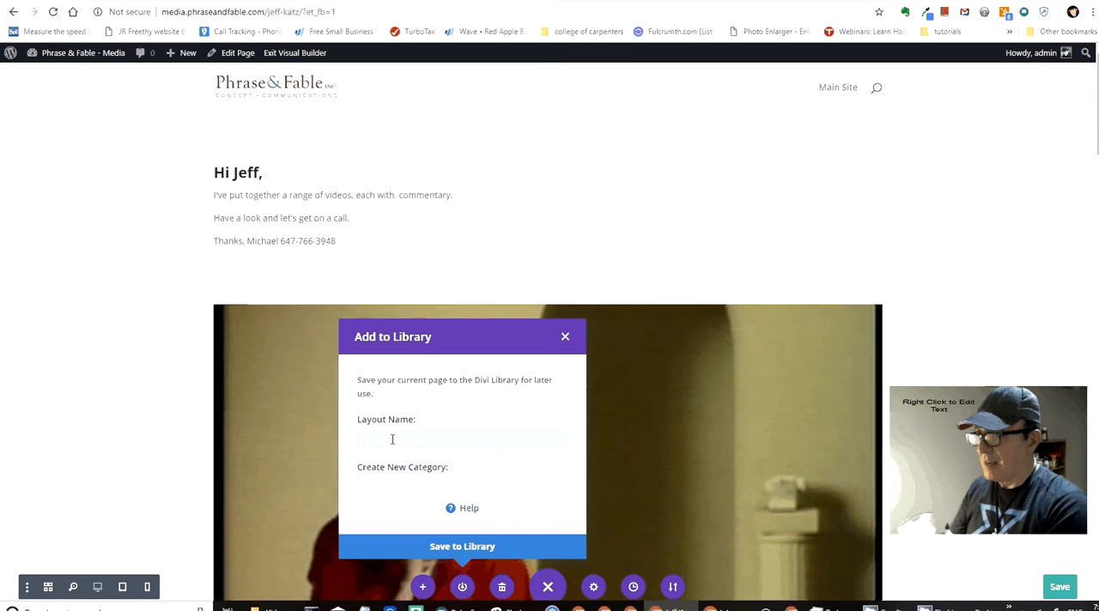
text(Video)
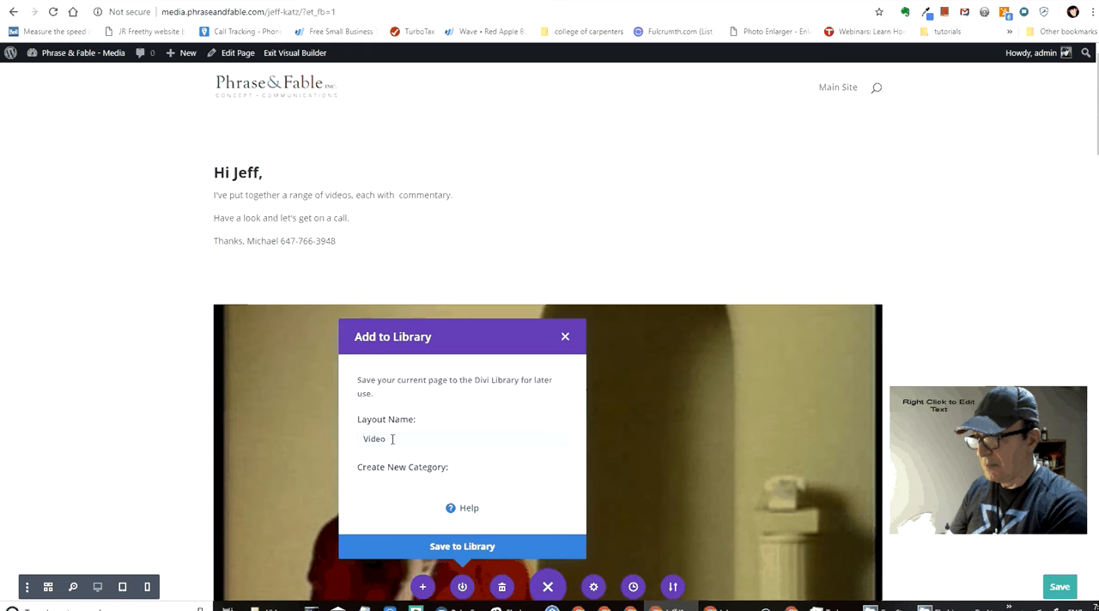
text( For)
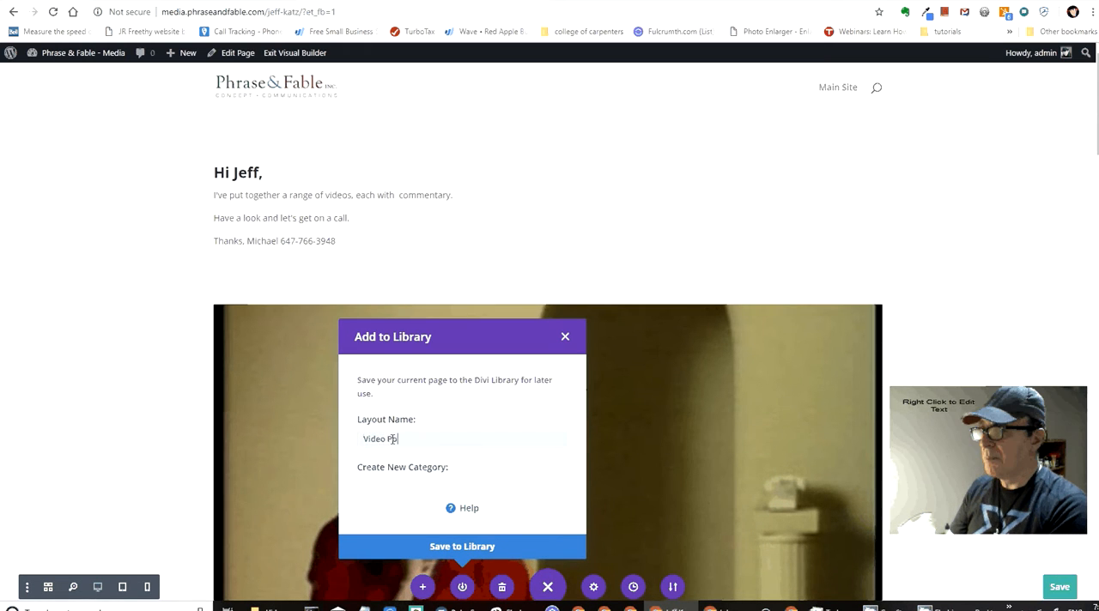
text(tfoli)
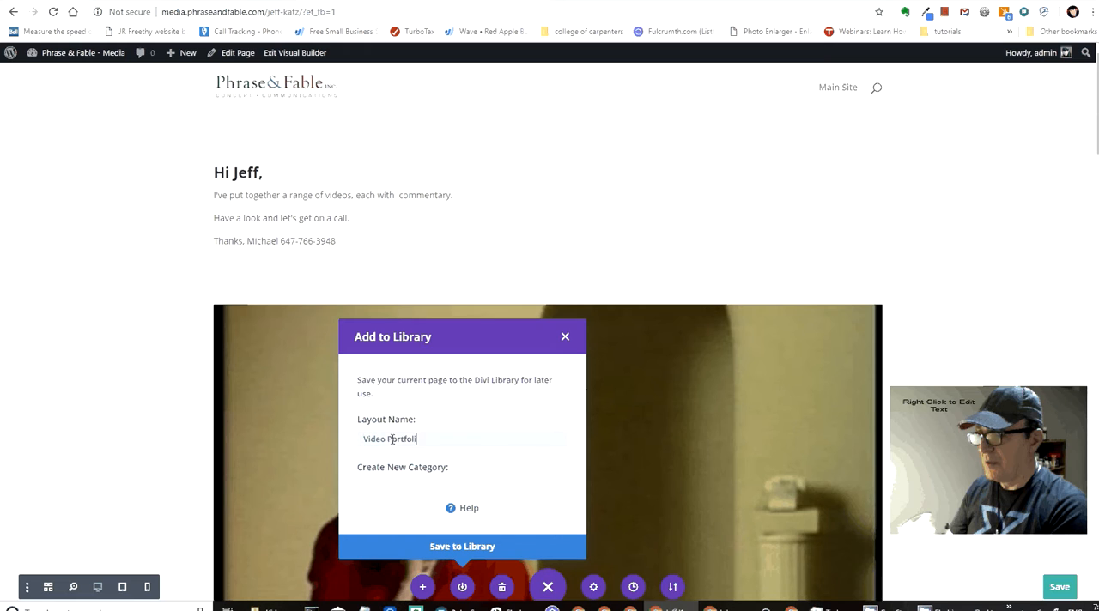
text(o Page)
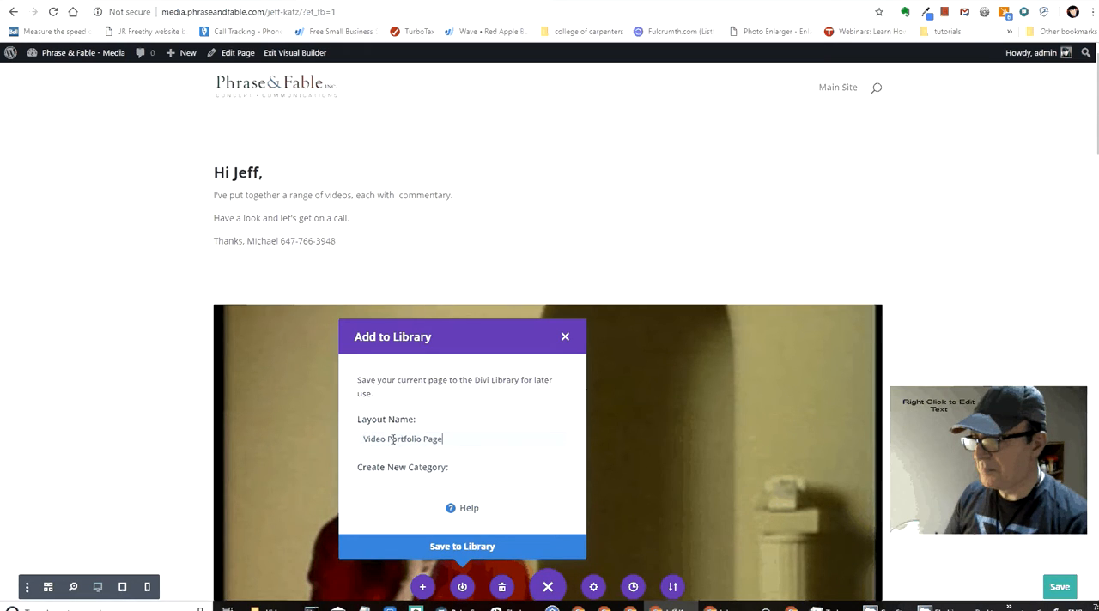
click(462, 548)
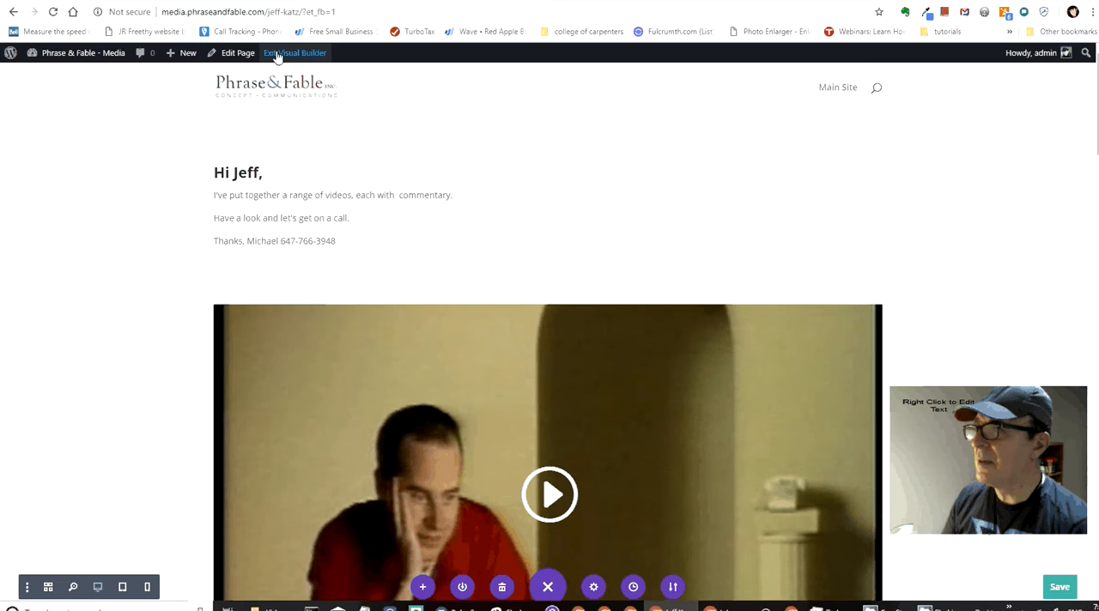
Step: Exit the Visual Builder and return to the list of all pages through the dashboard
click(276, 53)
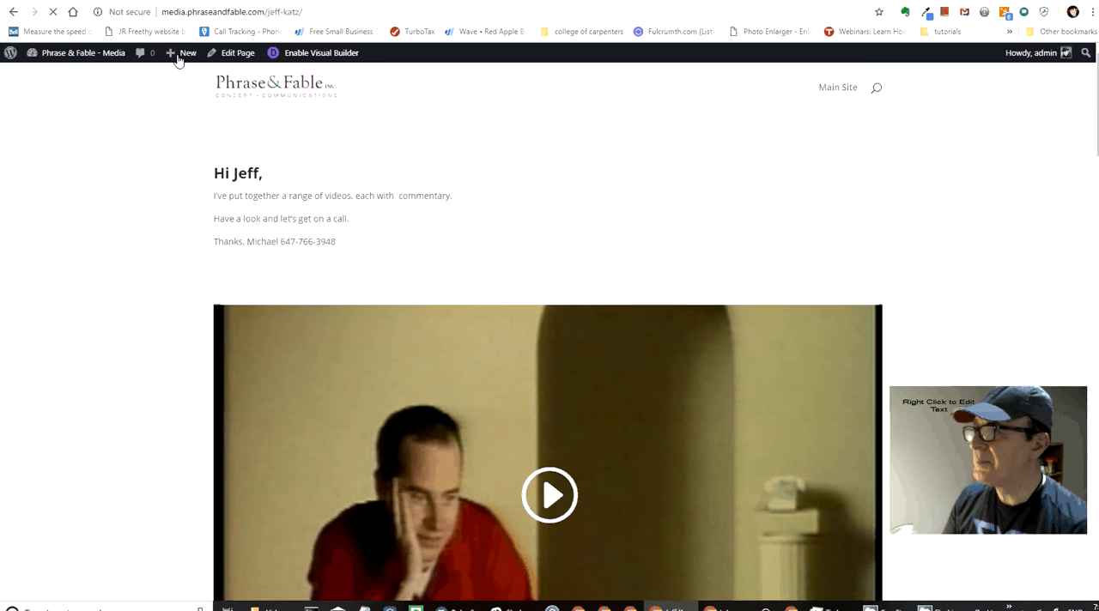
mouse_move(54, 54)
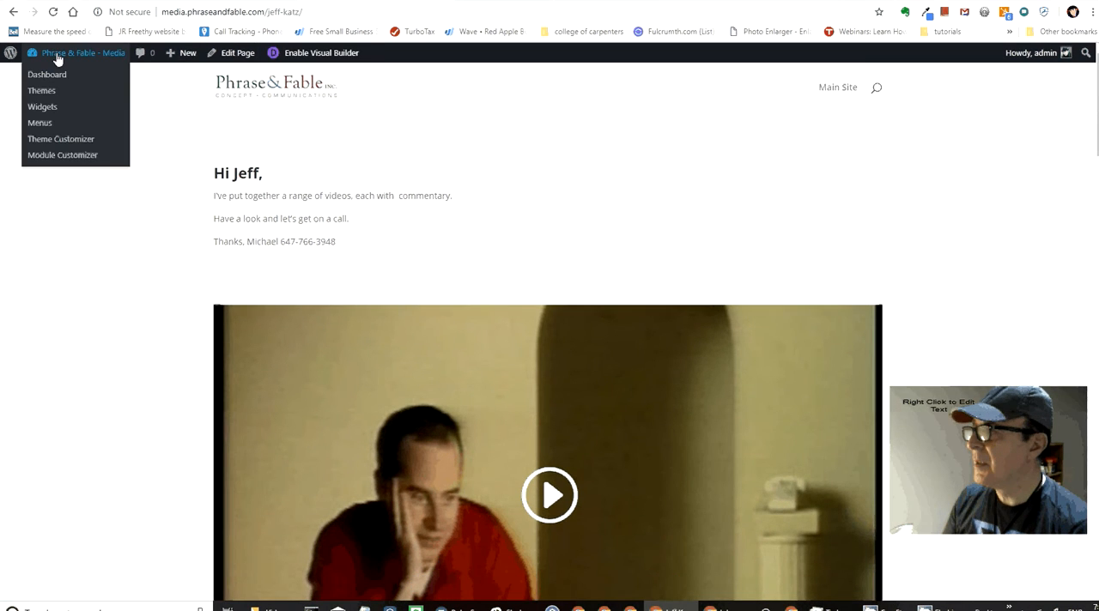
click(311, 53)
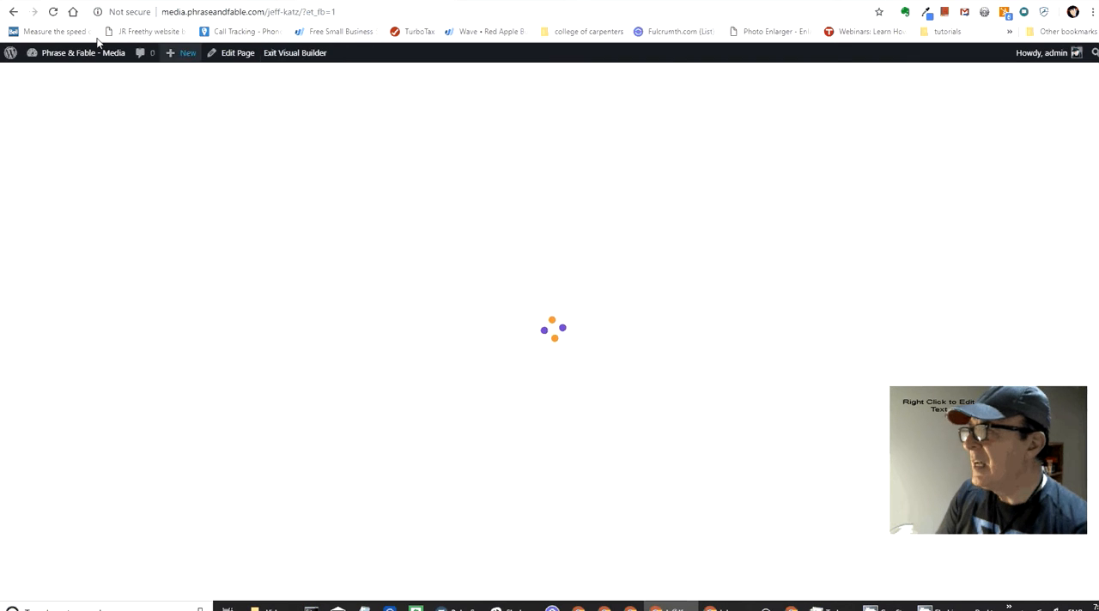
mouse_move(57, 58)
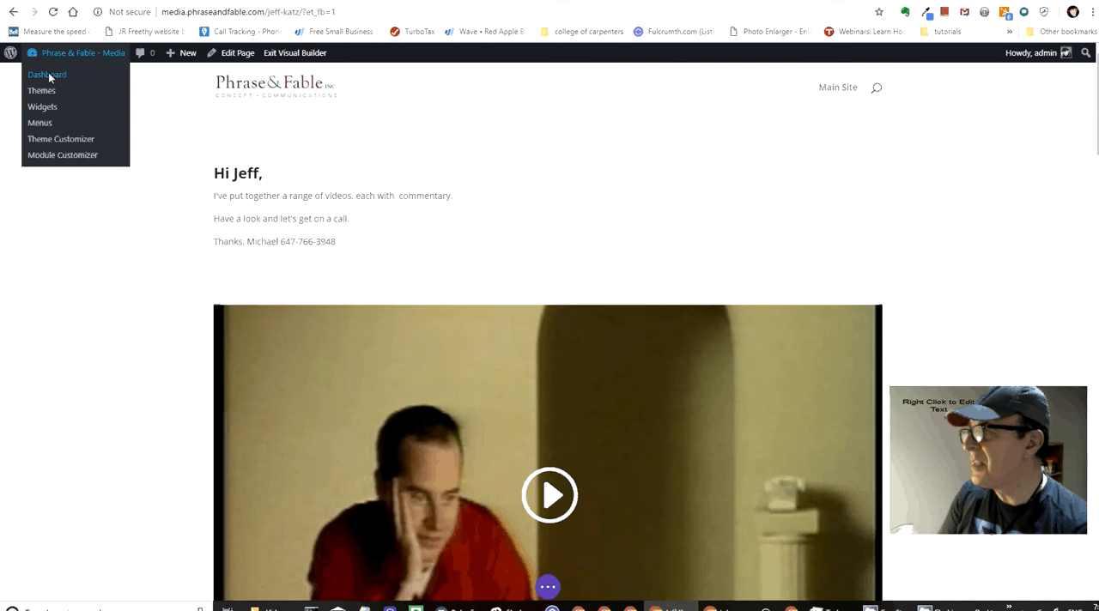
click(48, 75)
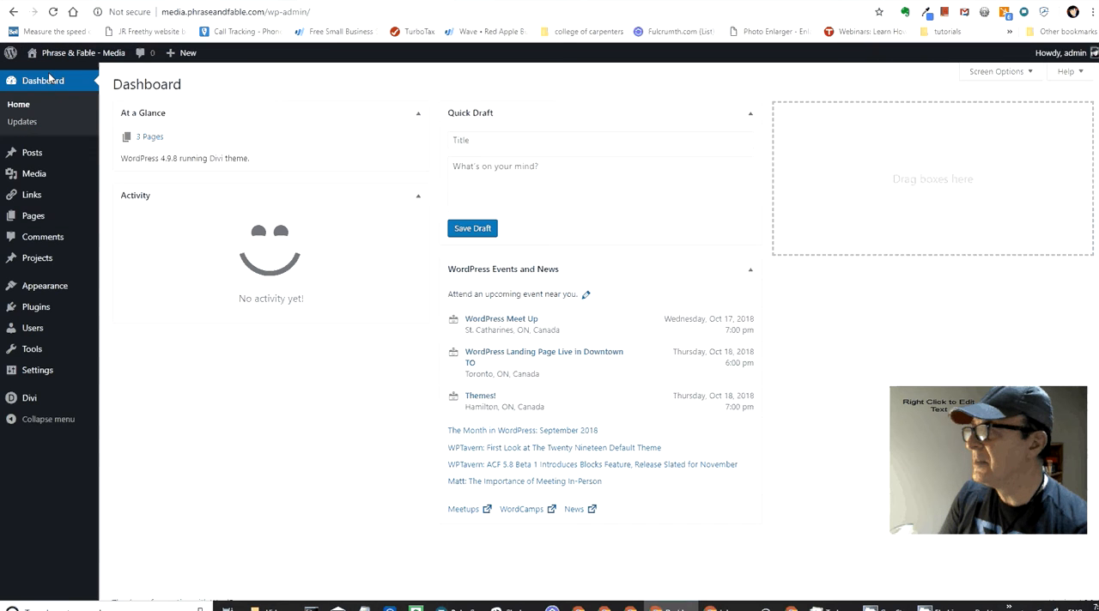
click(34, 221)
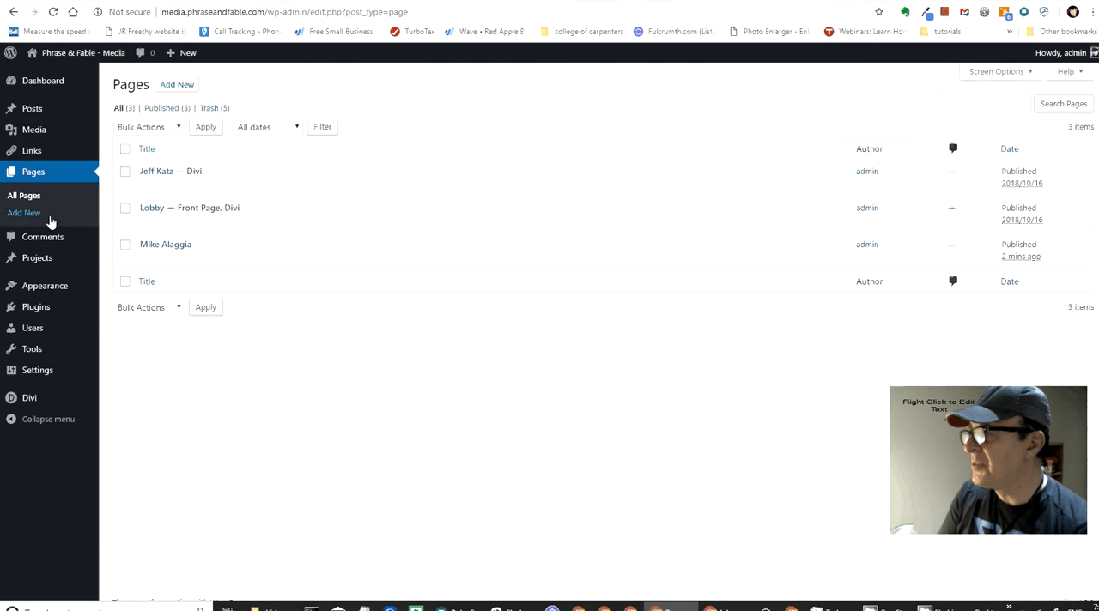
Step: Open the second client's page in the Divi Builder, starting from scratch without inserting a row
click(292, 261)
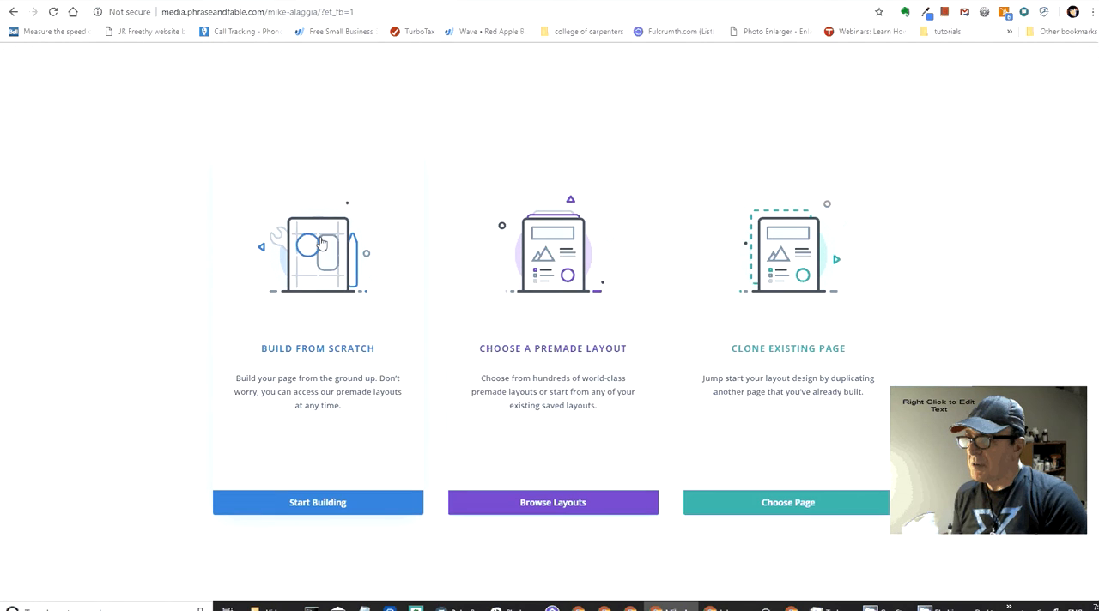
click(292, 327)
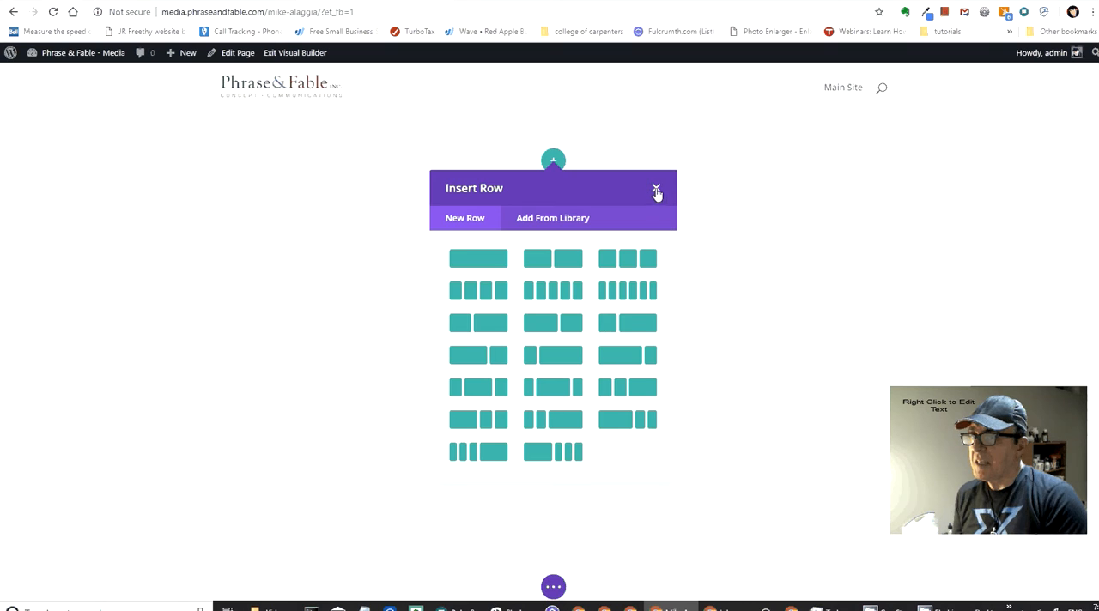
click(657, 189)
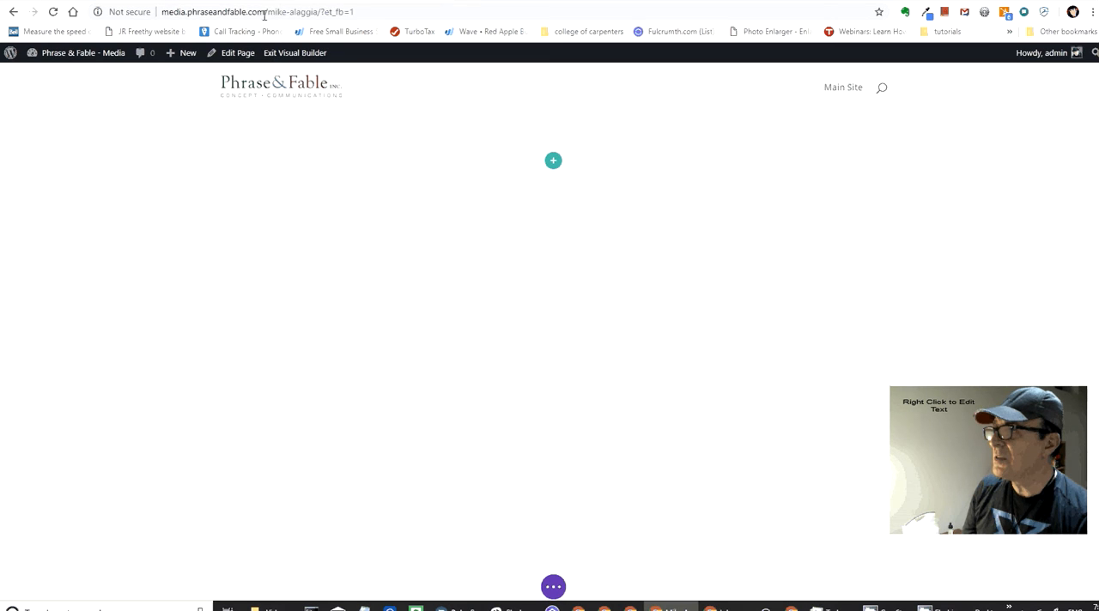
Step: Compare the saved layouts with the existing pages in the library and load the saved Video Portfolio Page layout onto the blank page
click(554, 588)
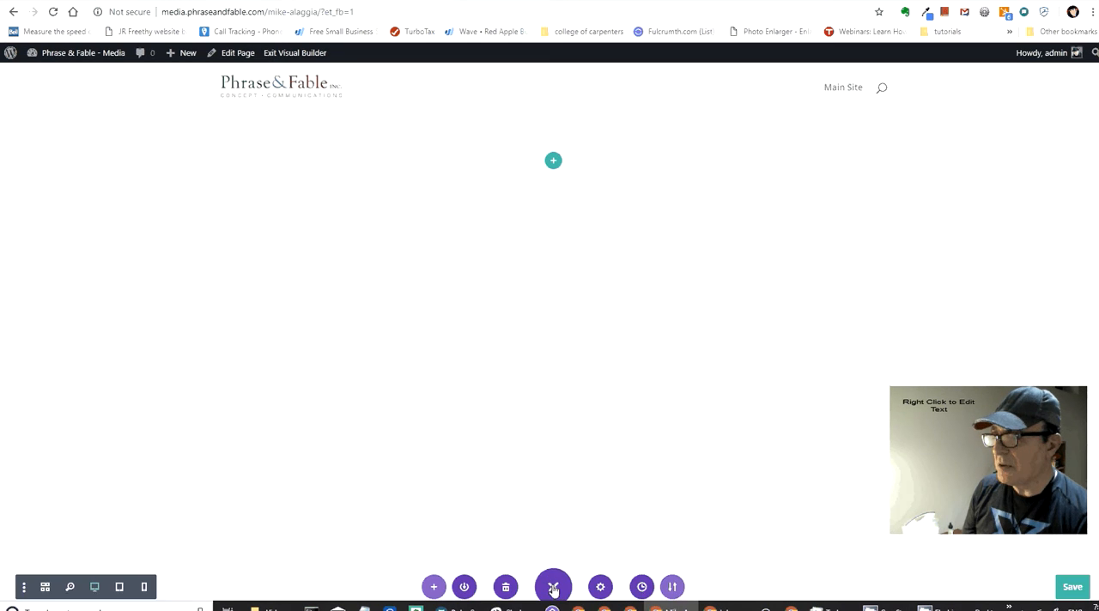
click(425, 589)
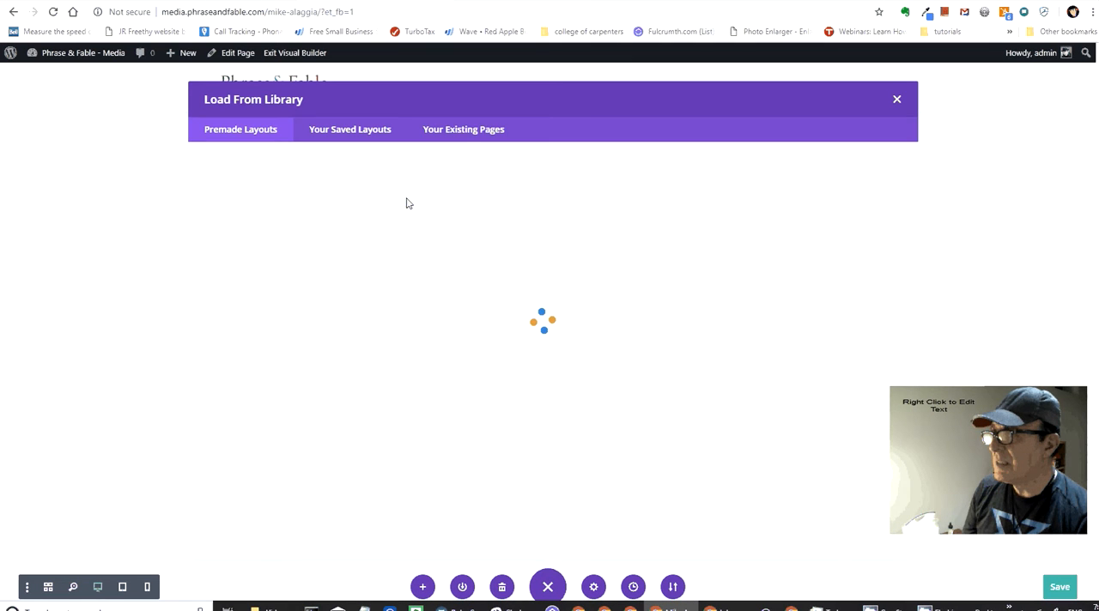
click(466, 131)
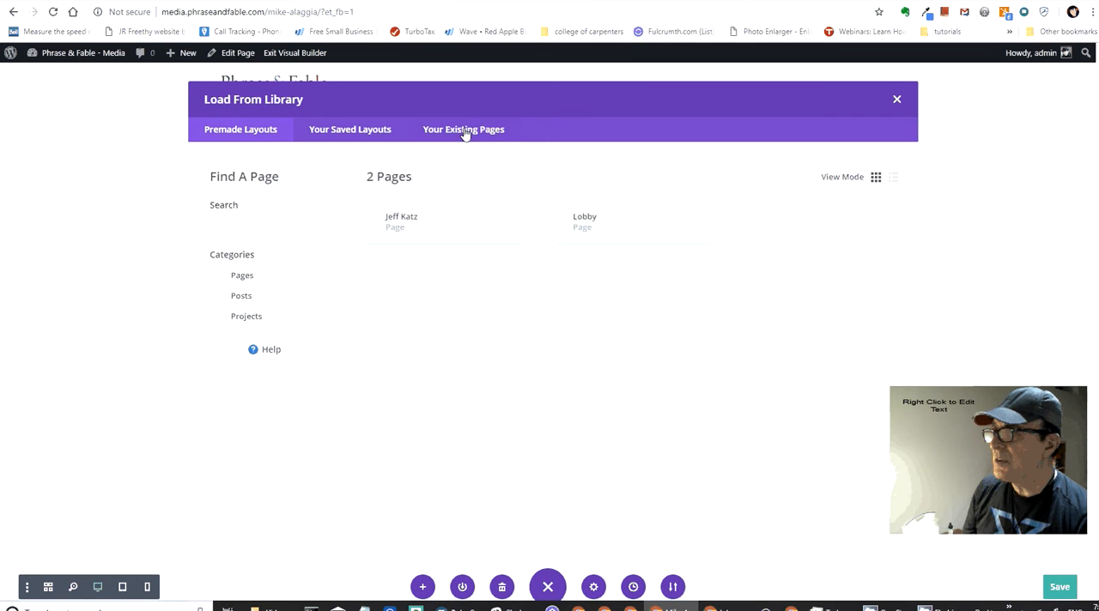
click(368, 133)
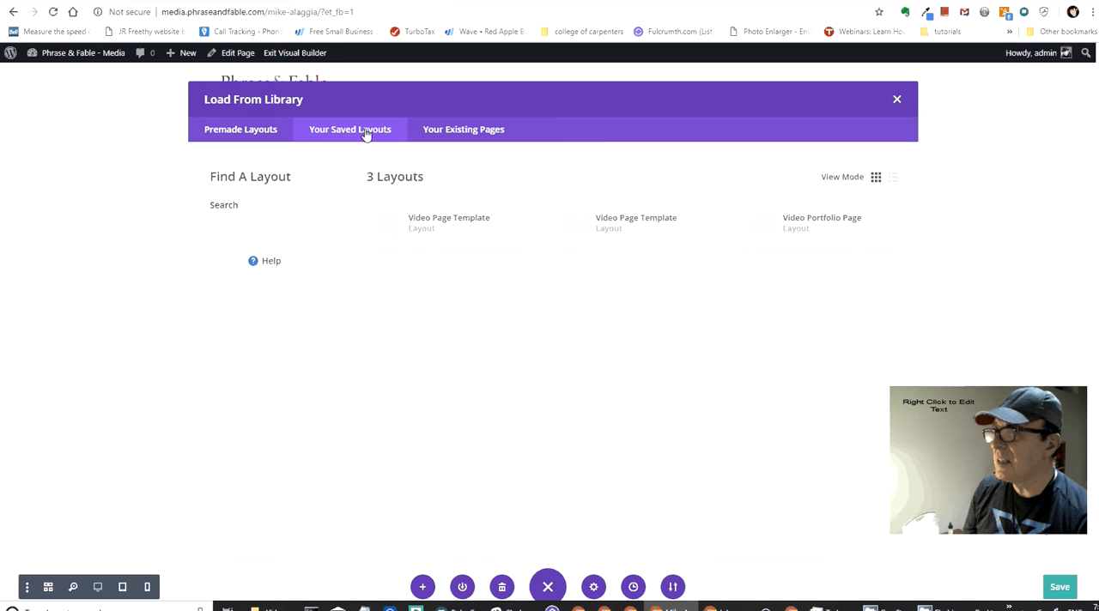
click(452, 135)
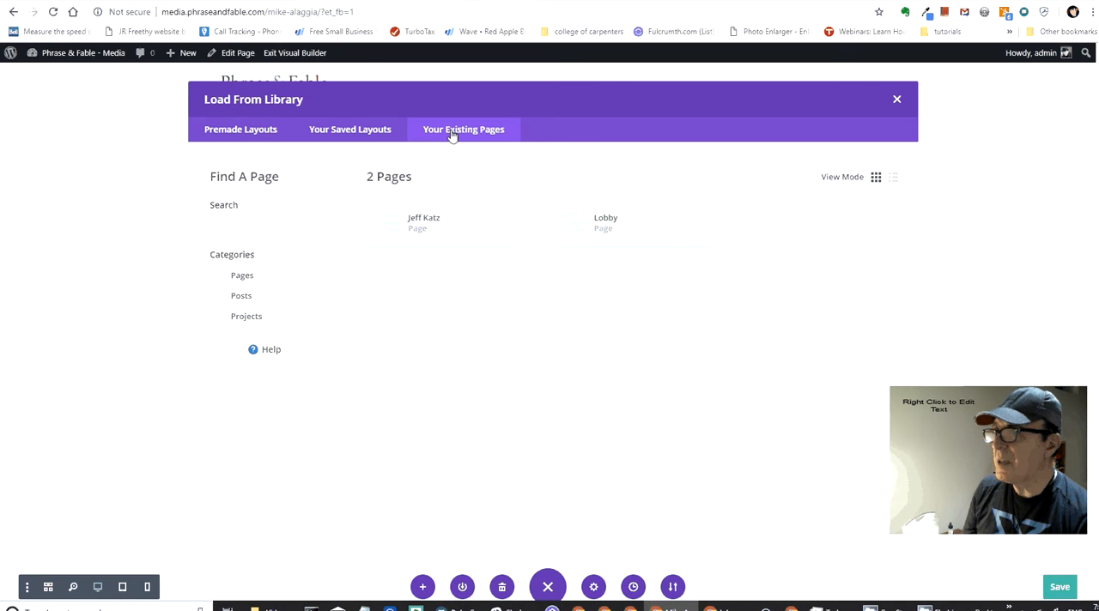
click(356, 133)
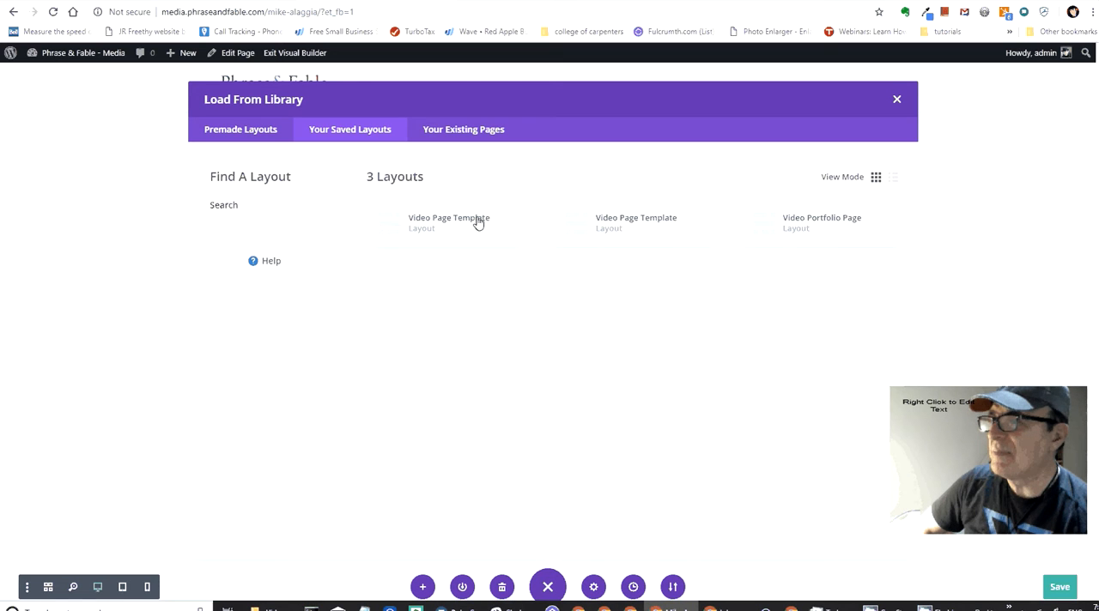
click(468, 135)
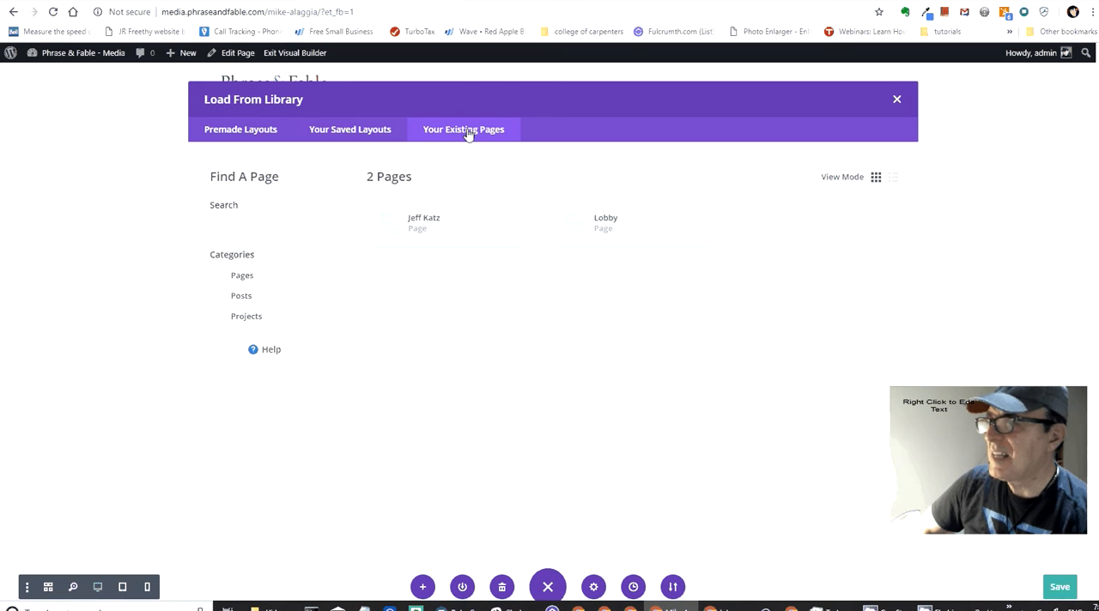
click(378, 131)
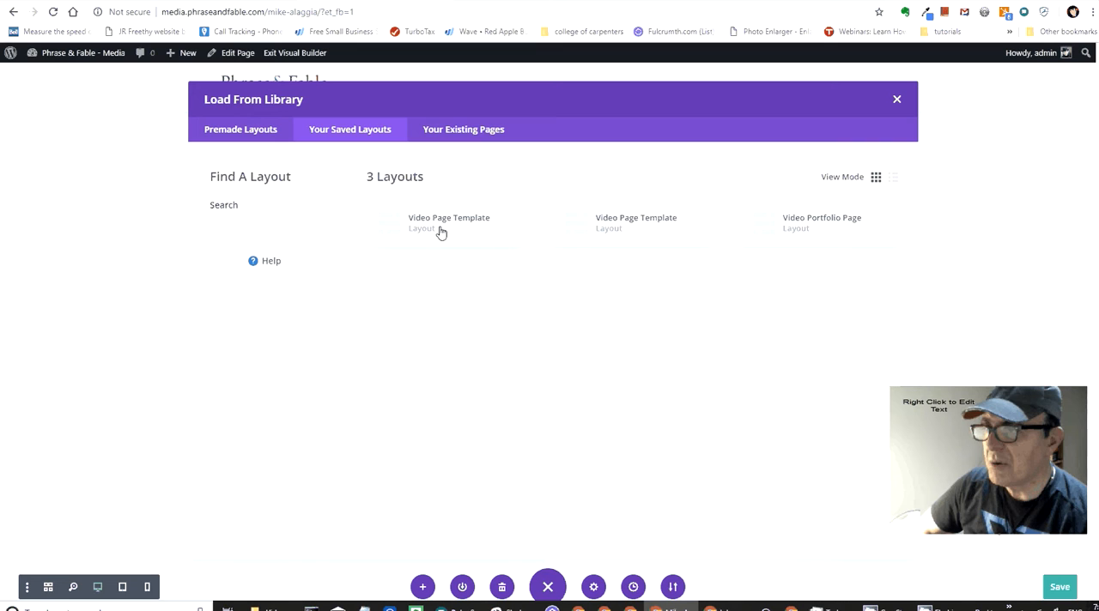
click(769, 225)
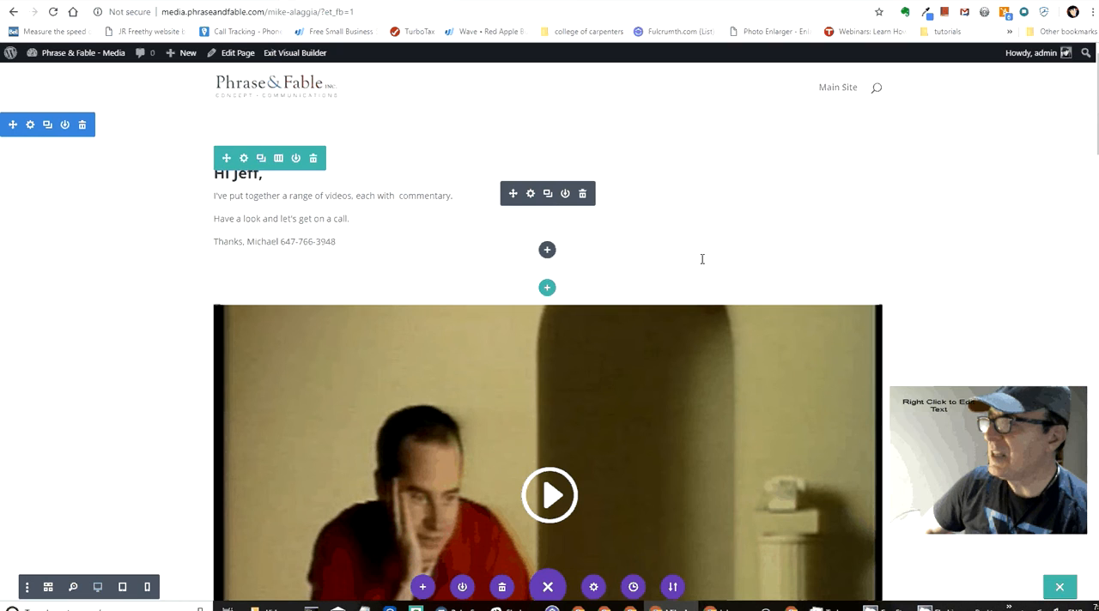
Step: Replace the first client's name in the greeting heading with the second client's first name
scroll(700, 264, down, 5)
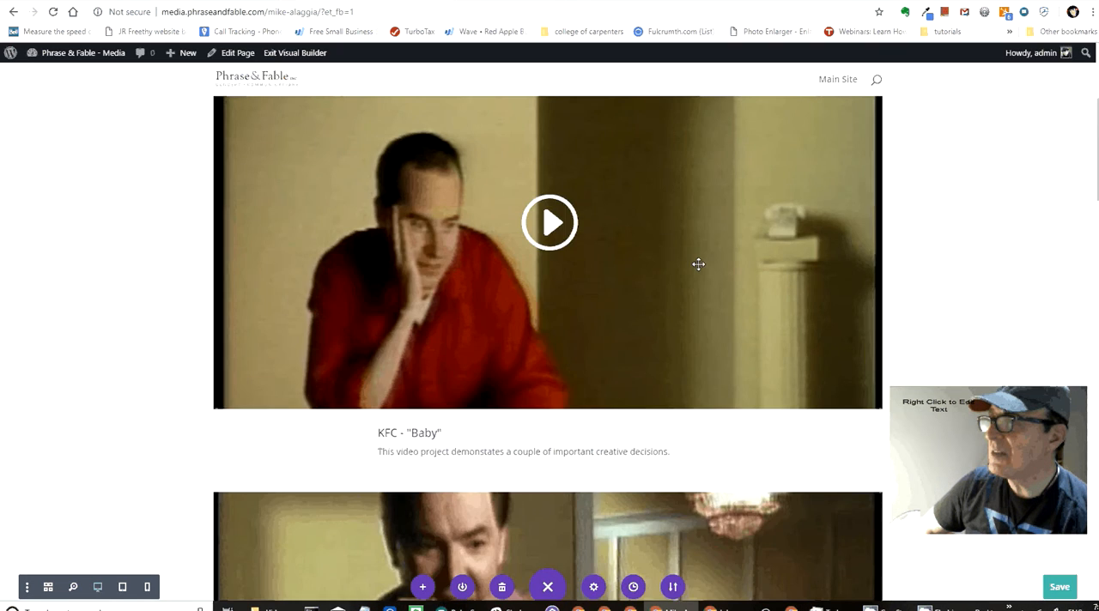
scroll(698, 263, up, 5)
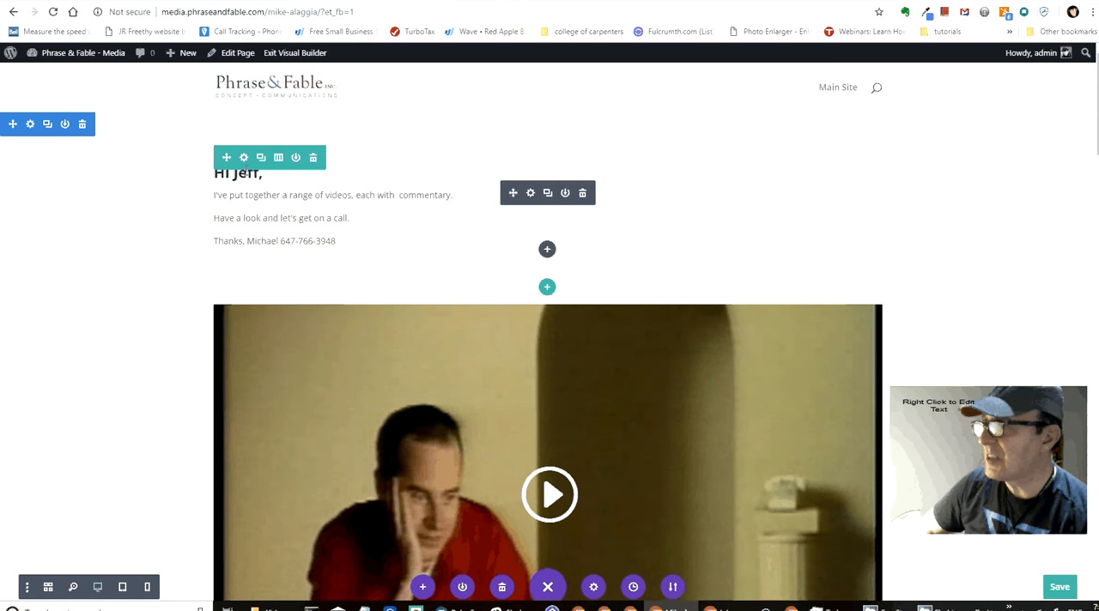
double_click(249, 174)
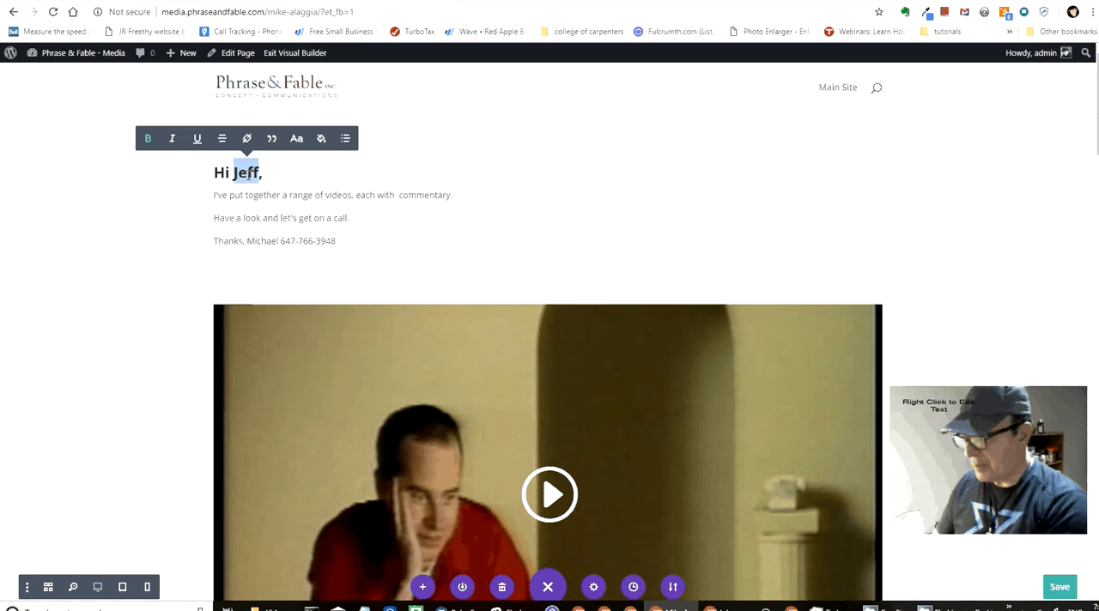
text(Mike)
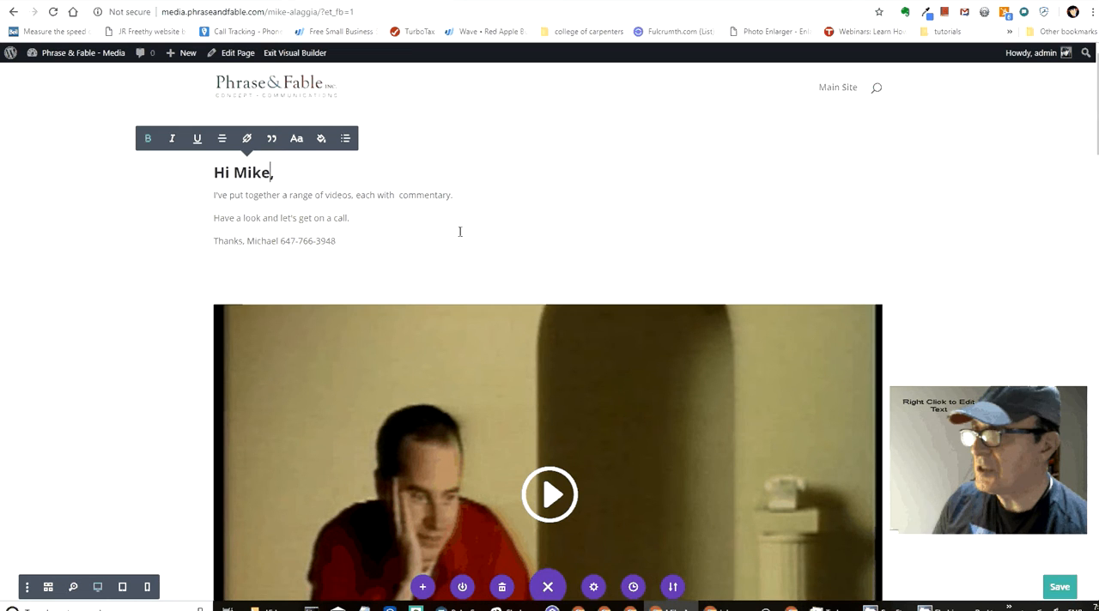
Step: Review the loaded video rows and captions around KFC - "Baby" and KFC - "Honey BBQ"
scroll(460, 231, down, 2)
scroll(459, 232, down, 20)
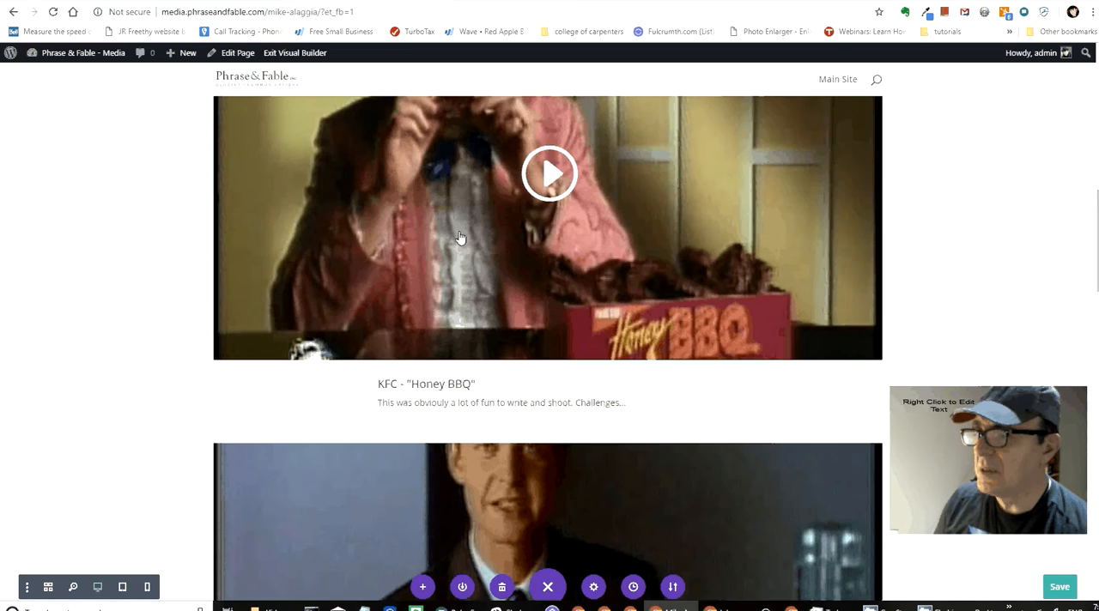
scroll(460, 238, up, 10)
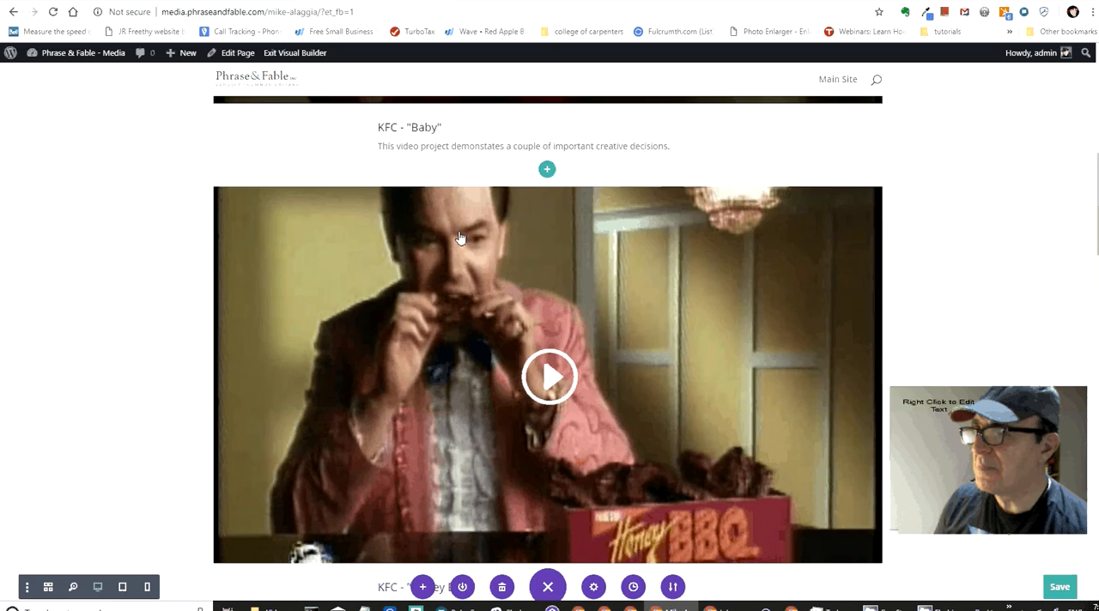
scroll(460, 238, up, 7)
scroll(460, 232, down, 4)
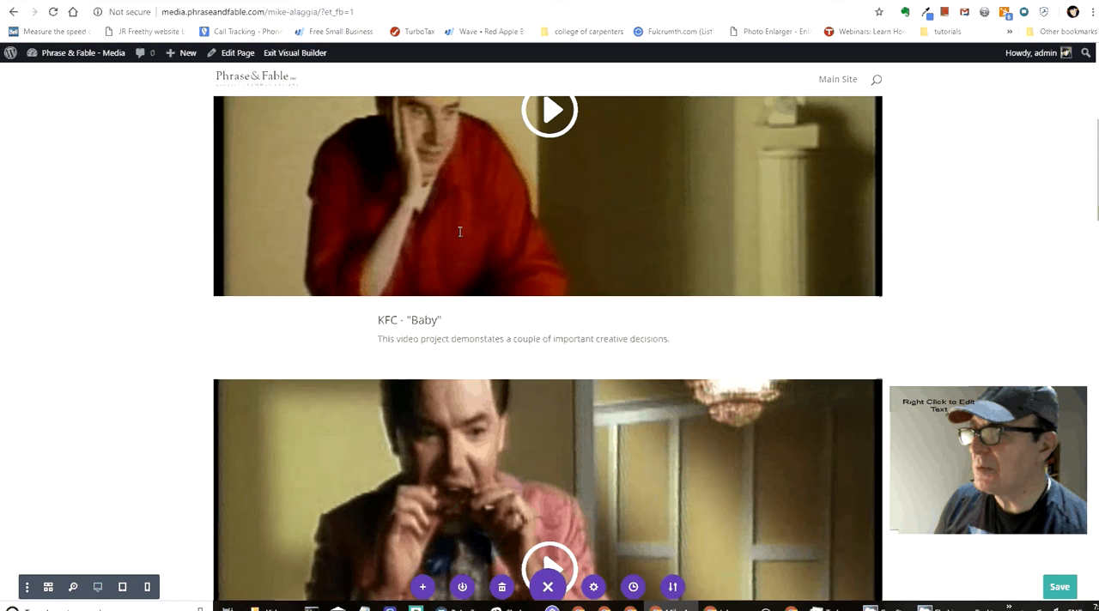
scroll(459, 232, up, 2)
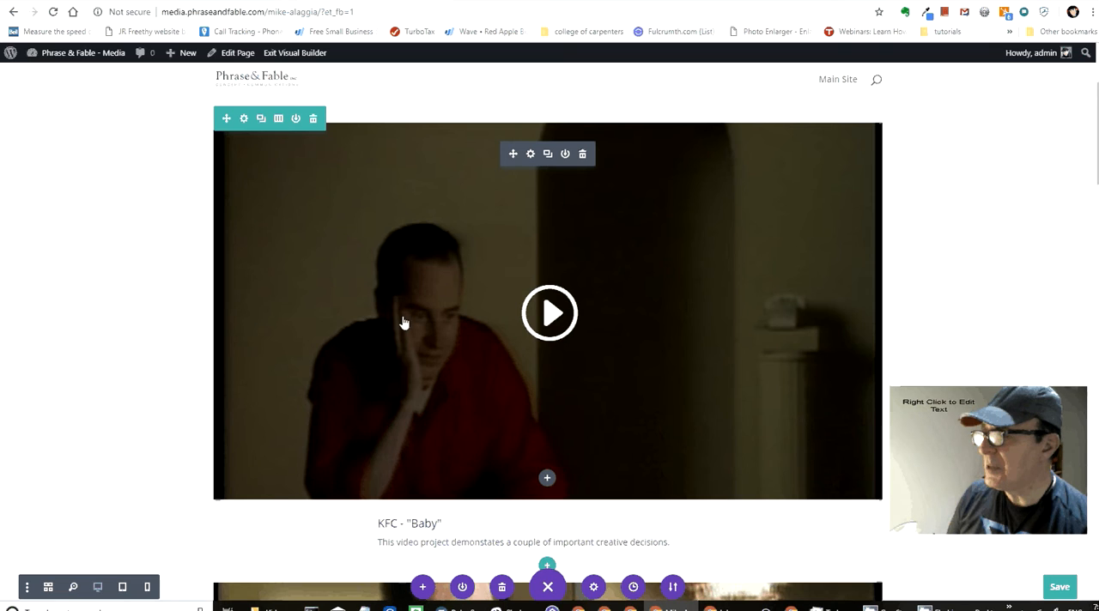
scroll(341, 546, down, 4)
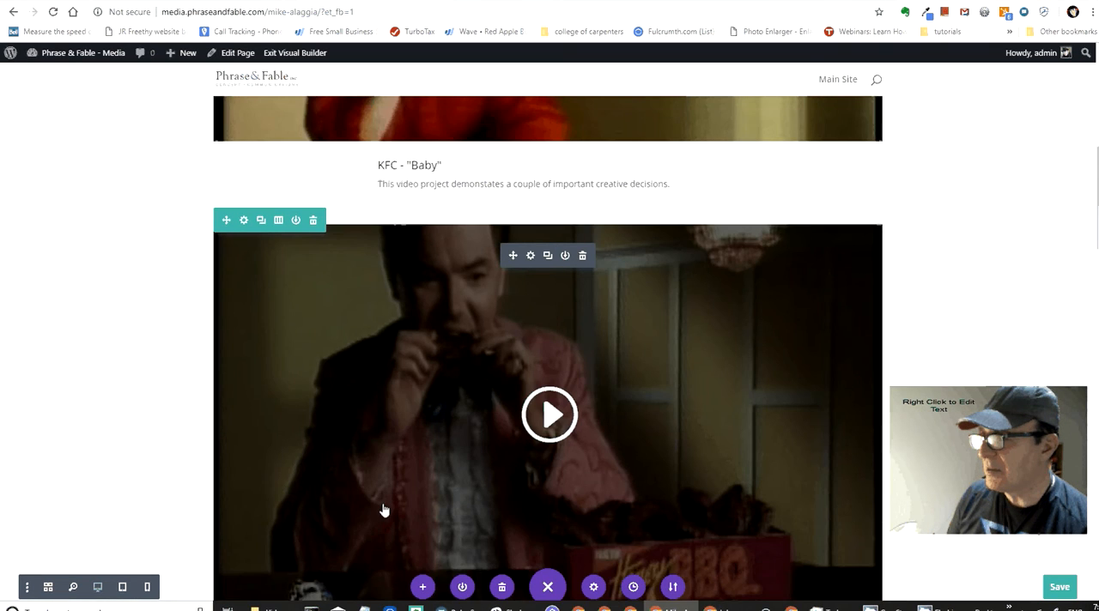
scroll(384, 511, down, 4)
scroll(385, 508, up, 1)
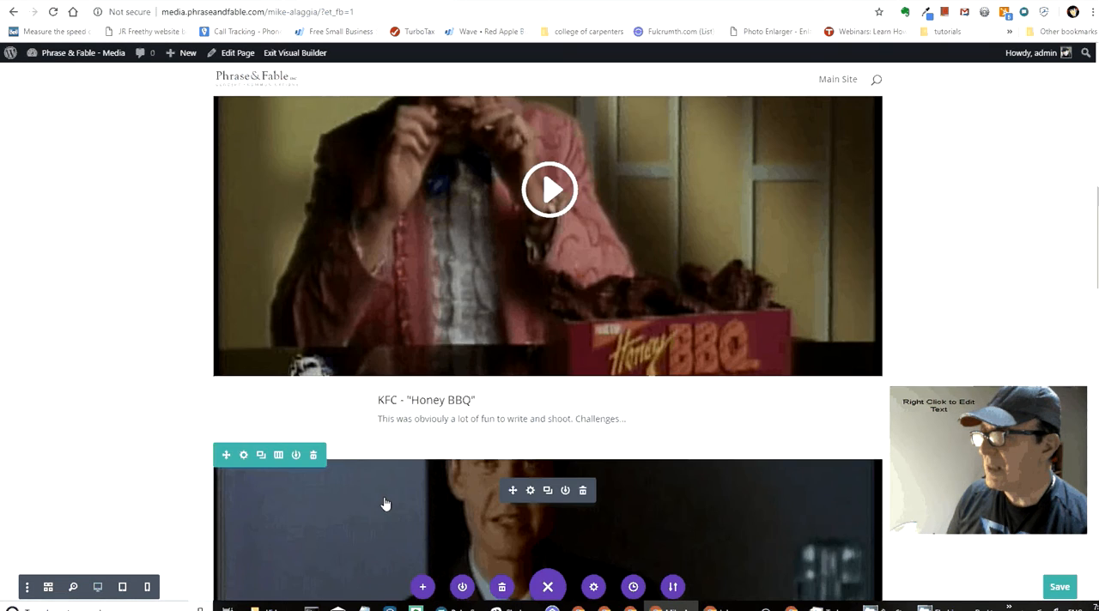
Step: Move the KFC - "Honey BBQ" video row above the KFC - "Baby" row, directly under the greeting
scroll(385, 504, up, 4)
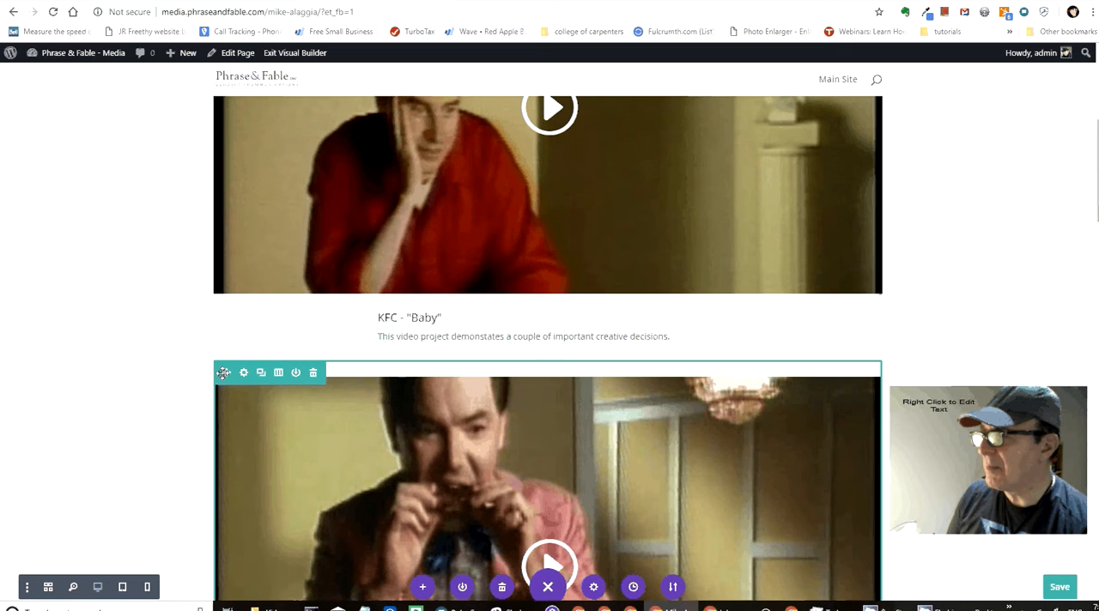
scroll(232, 331, up, 3)
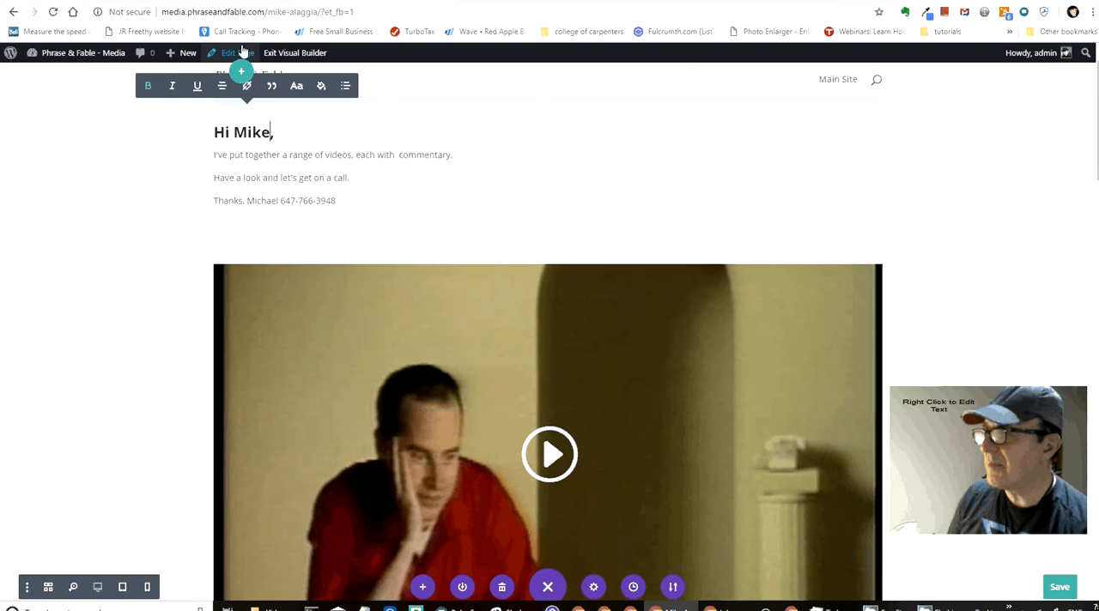
drag(224, 246, 224, 287)
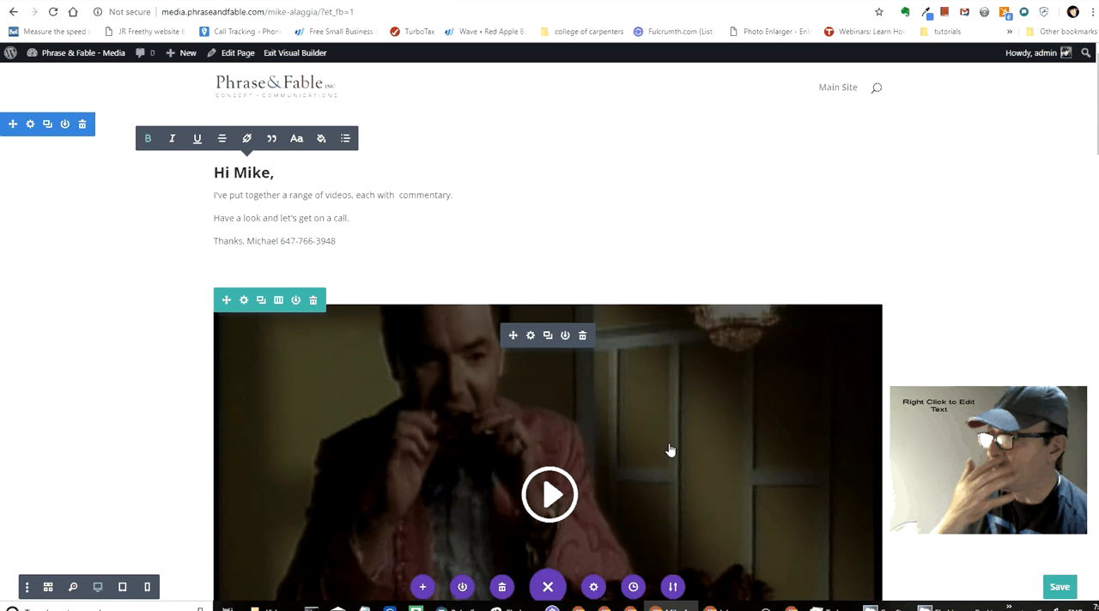
scroll(681, 435, down, 1)
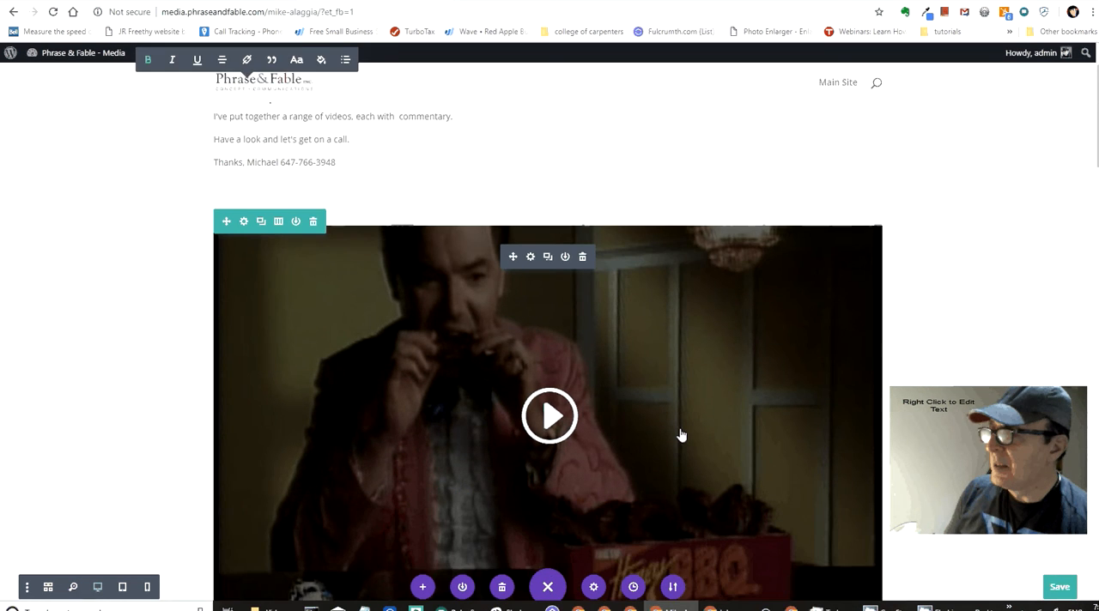
scroll(681, 435, down, 1)
scroll(341, 262, down, 2)
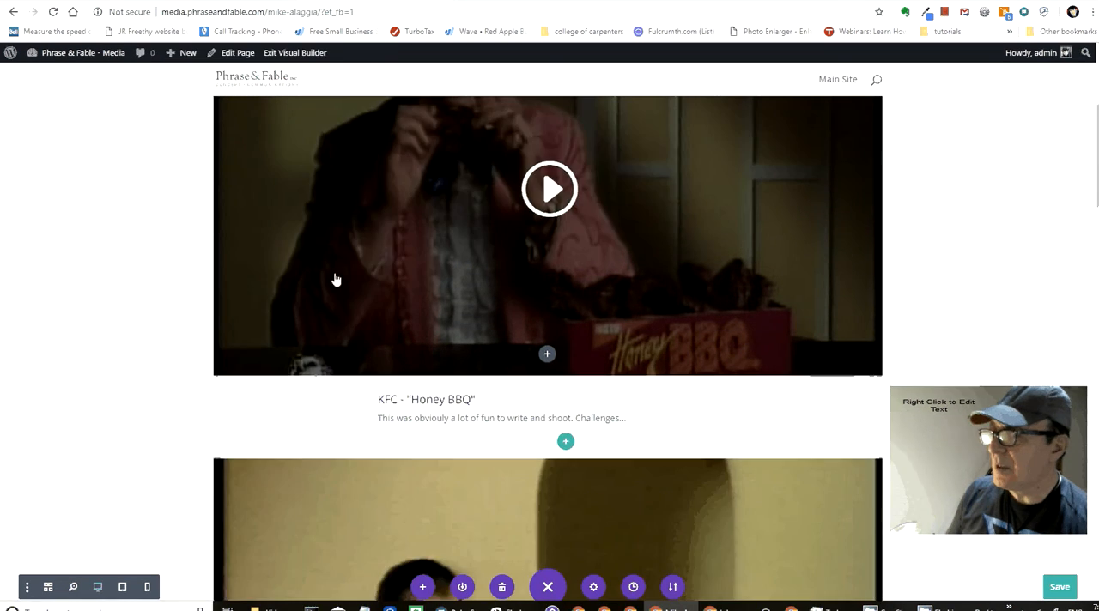
scroll(336, 280, up, 1)
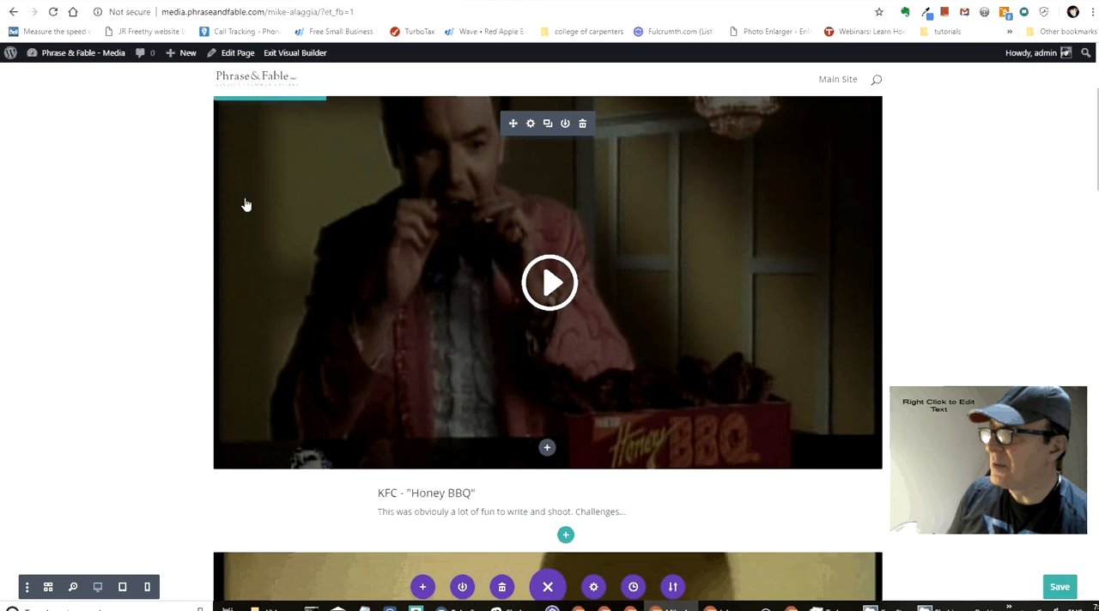
scroll(246, 204, up, 1)
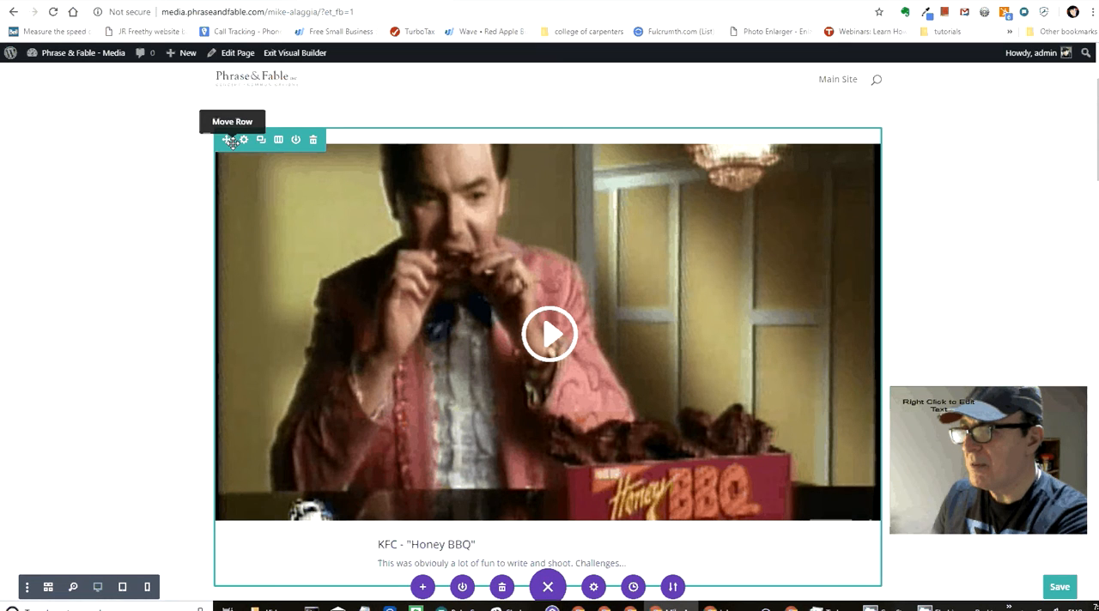
Step: Check the reordered video rows against the greeting and save the page
key(ctrl+s)
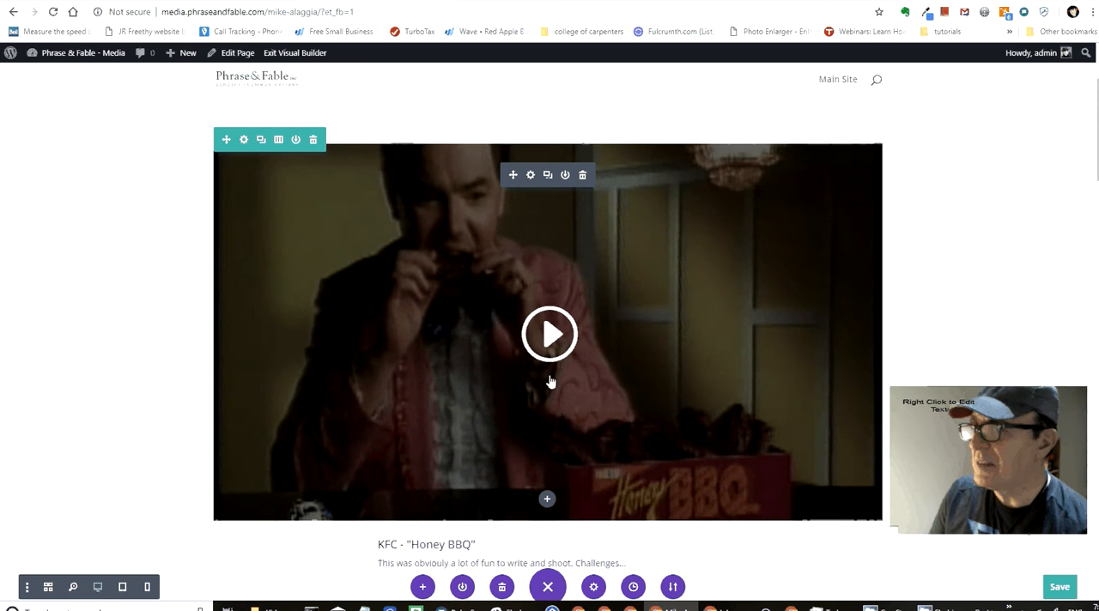
scroll(507, 524, down, 1)
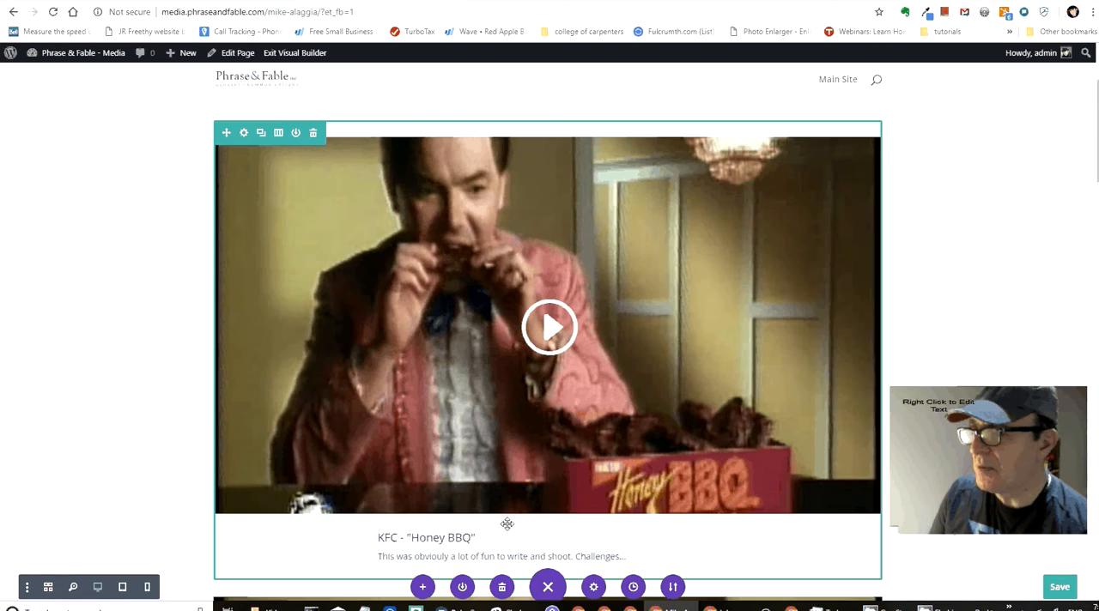
scroll(503, 520, down, 1)
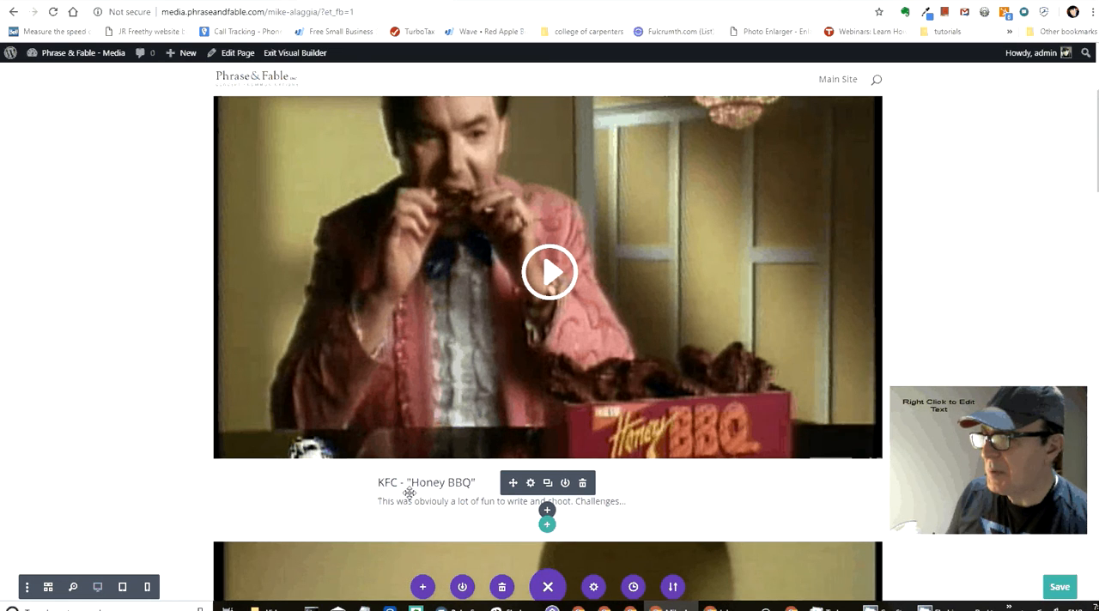
scroll(410, 493, down, 5)
scroll(409, 493, up, 8)
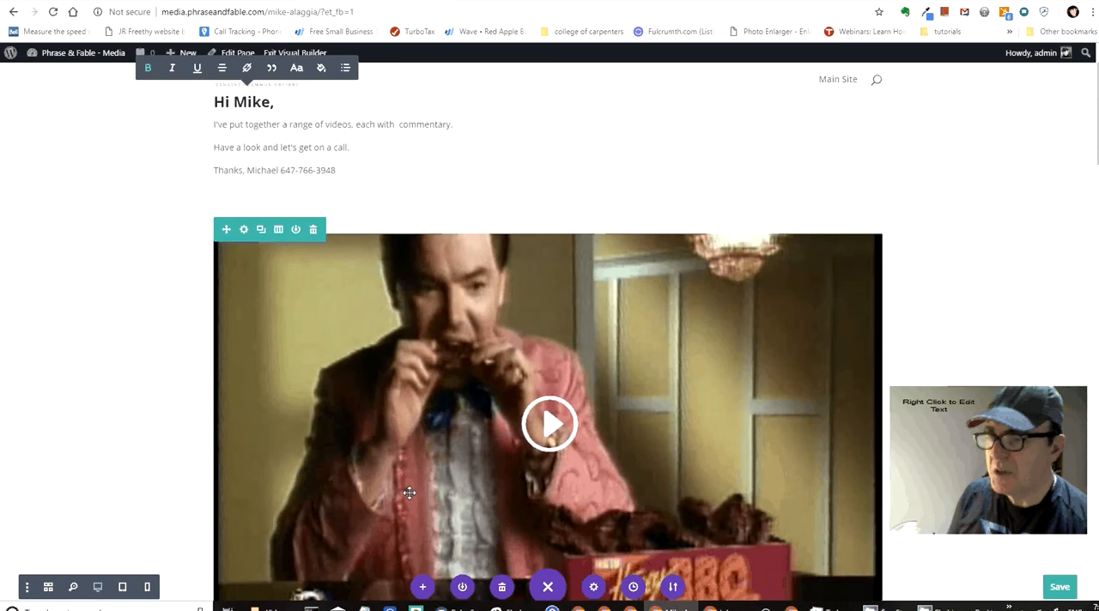
scroll(410, 493, up, 1)
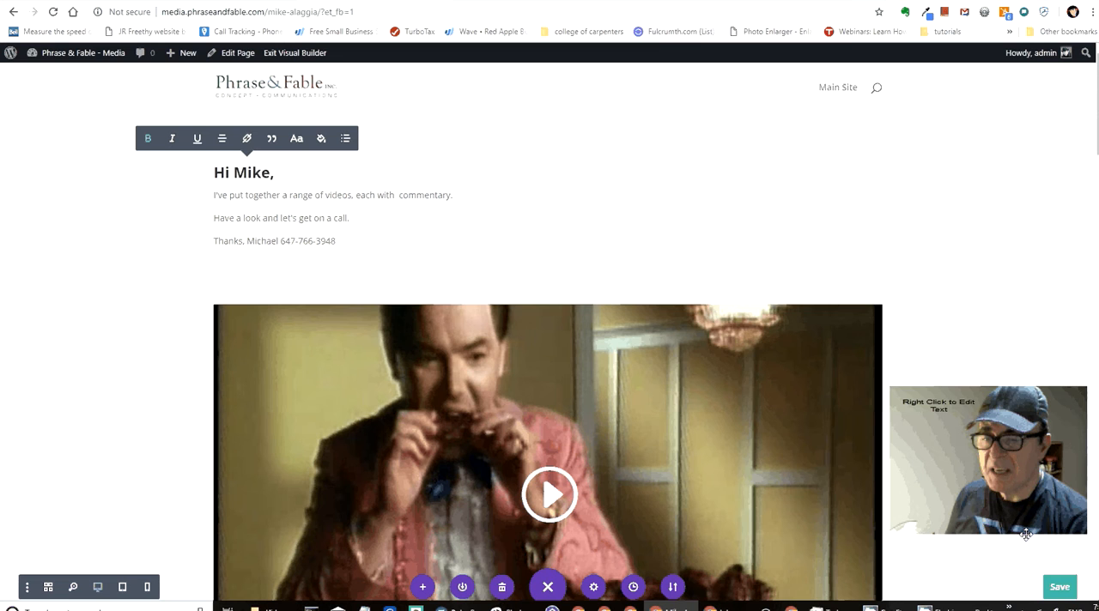
click(1059, 589)
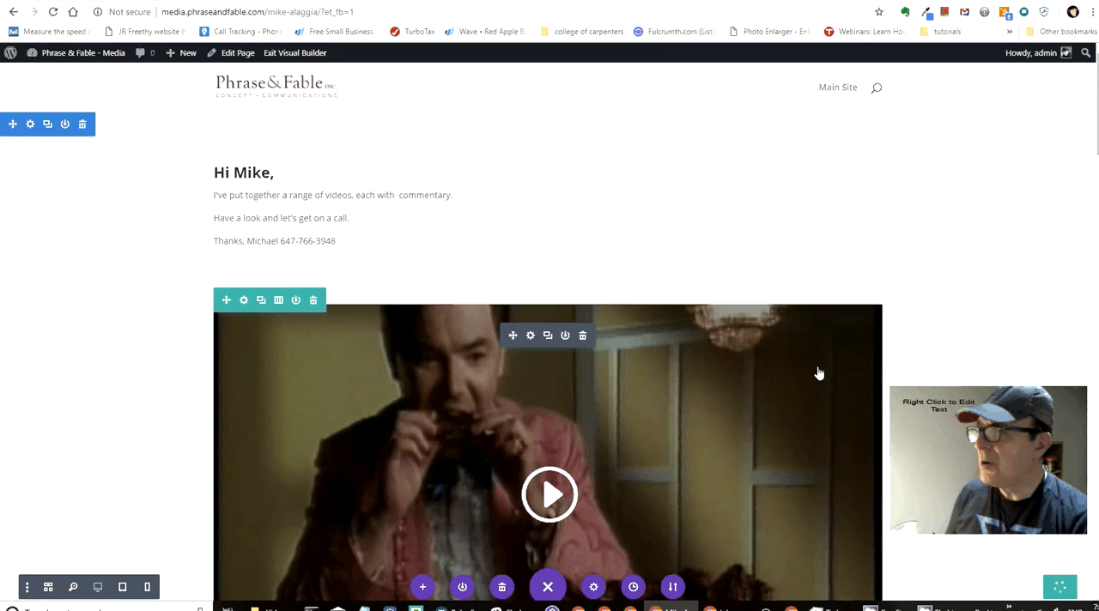
Step: Disable the KFC - "20/20" video row on phone, tablet and desktop
scroll(581, 343, down, 15)
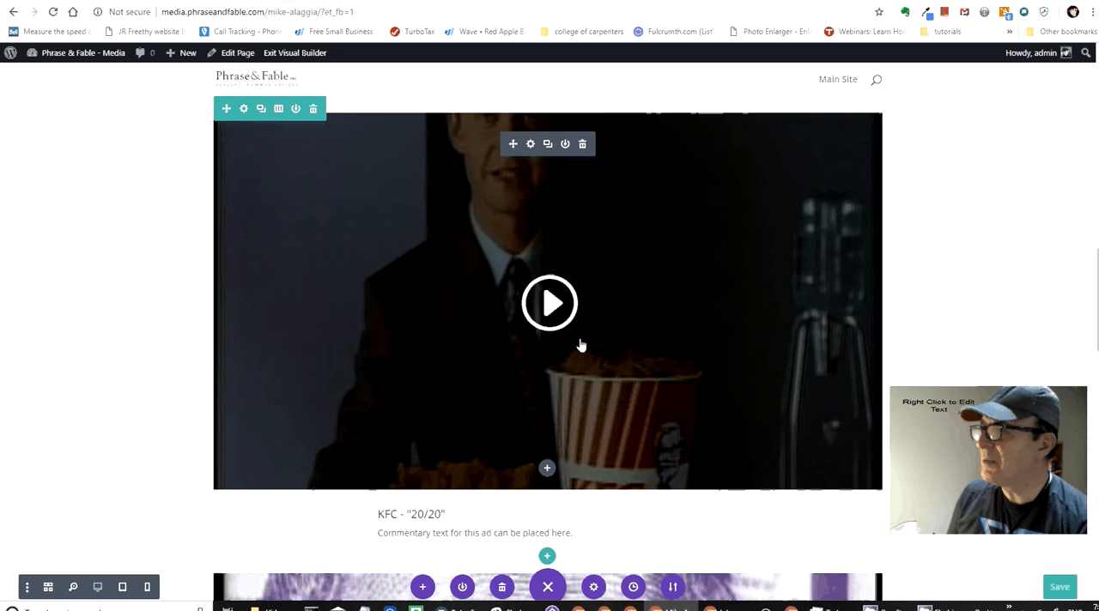
scroll(581, 344, up, 2)
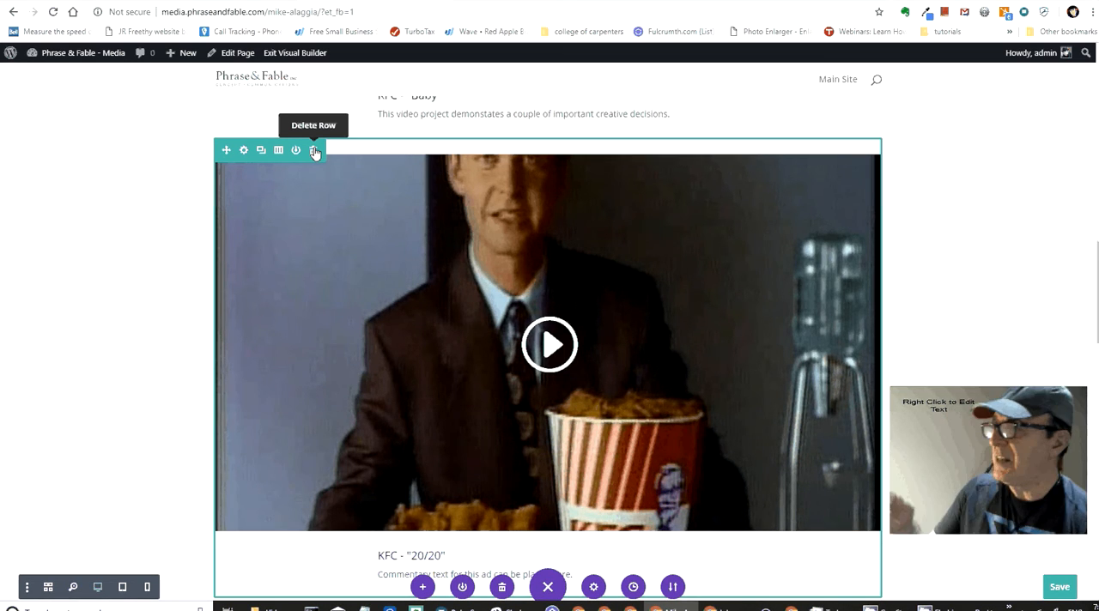
right_click(228, 151)
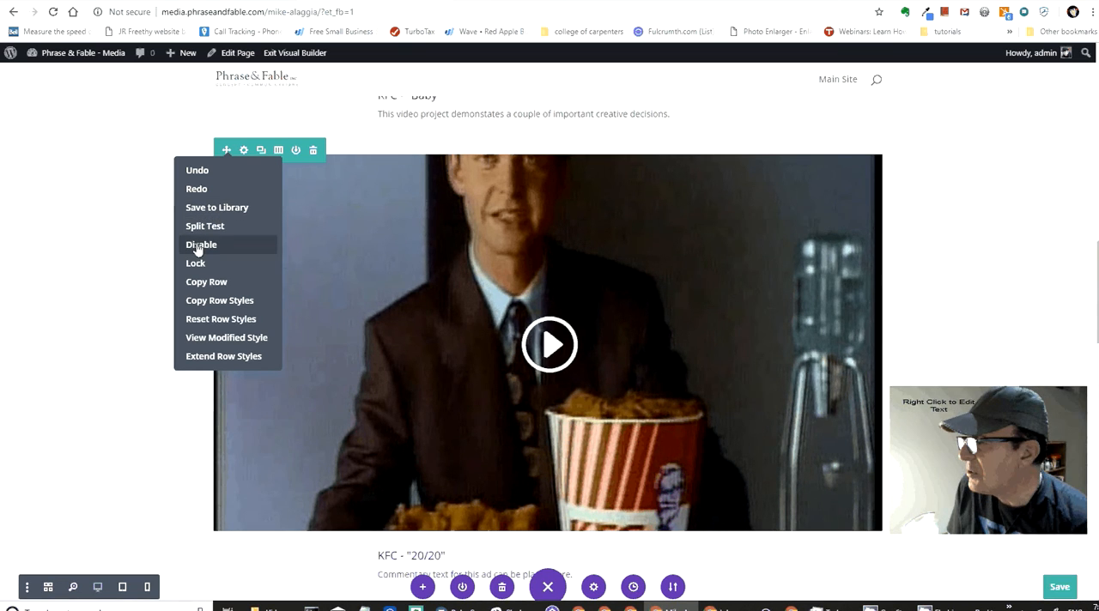
mouse_move(197, 248)
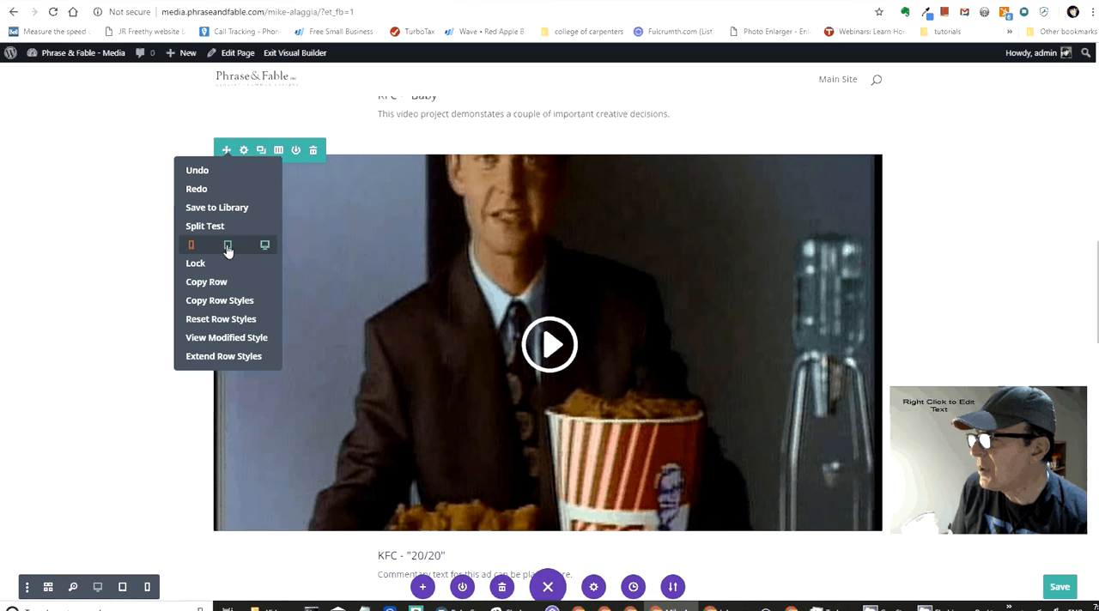
click(228, 248)
click(265, 247)
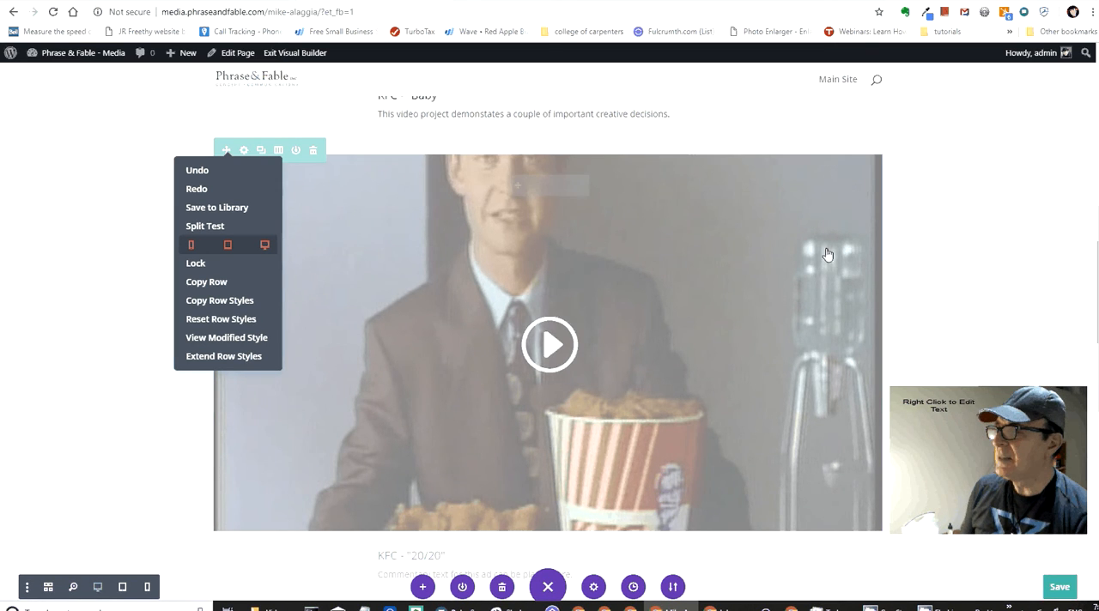
click(947, 203)
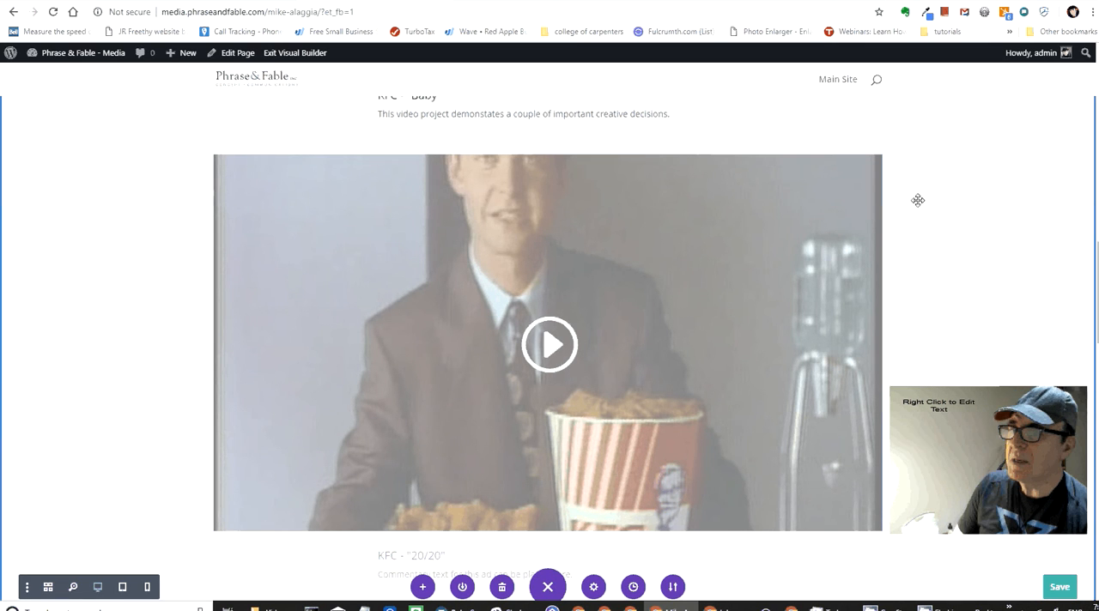
Step: Change the KFC - "Honey BBQ" row to a layout of two equal columns
scroll(918, 200, up, 8)
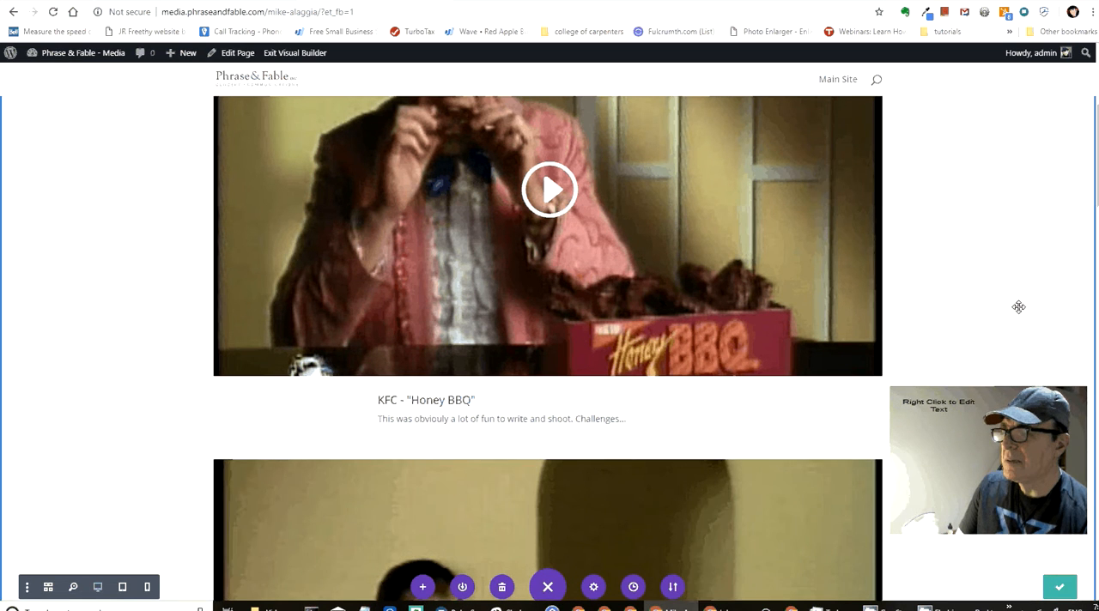
scroll(982, 205, up, 3)
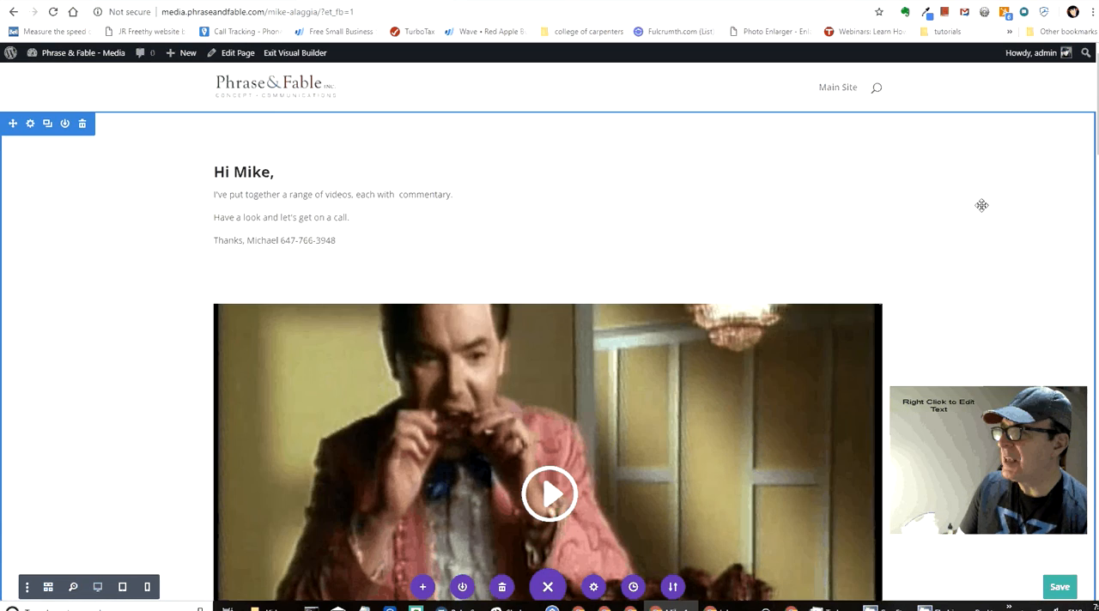
scroll(981, 205, down, 4)
scroll(982, 205, up, 2)
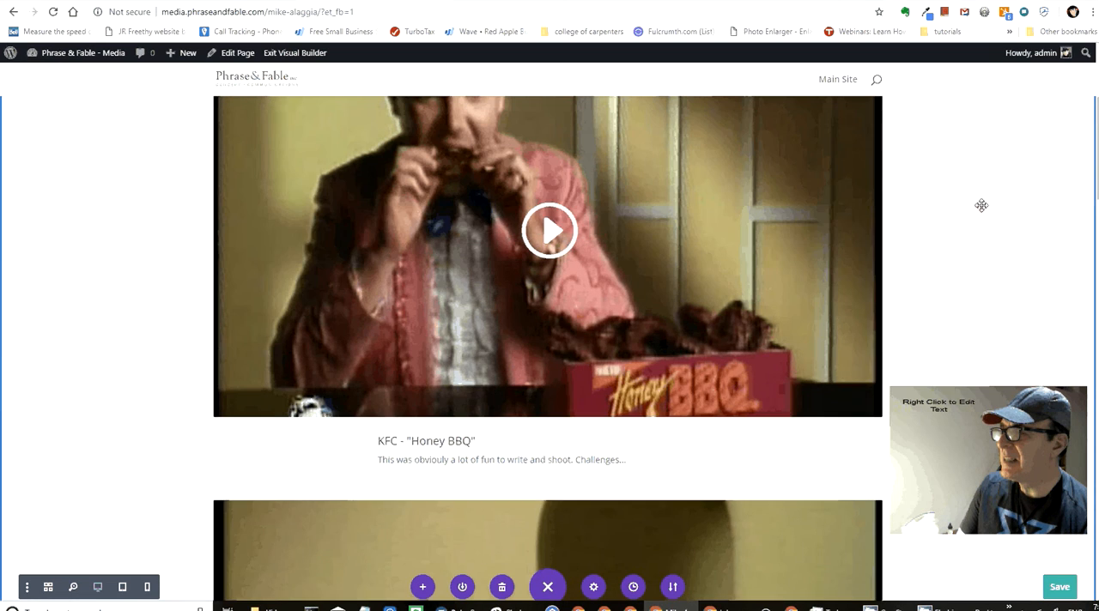
scroll(982, 206, up, 2)
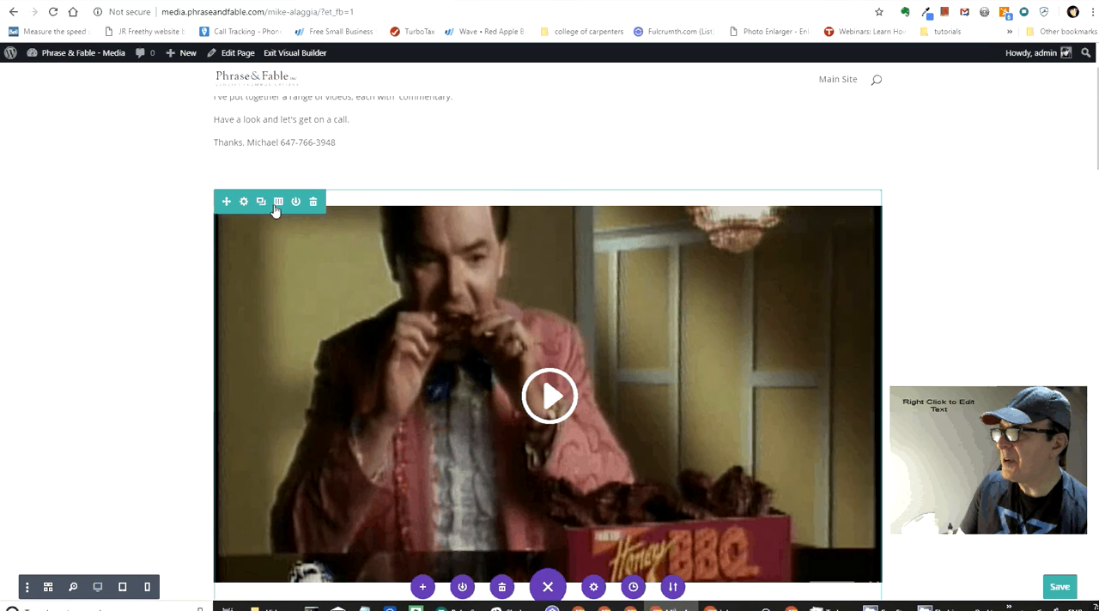
click(276, 204)
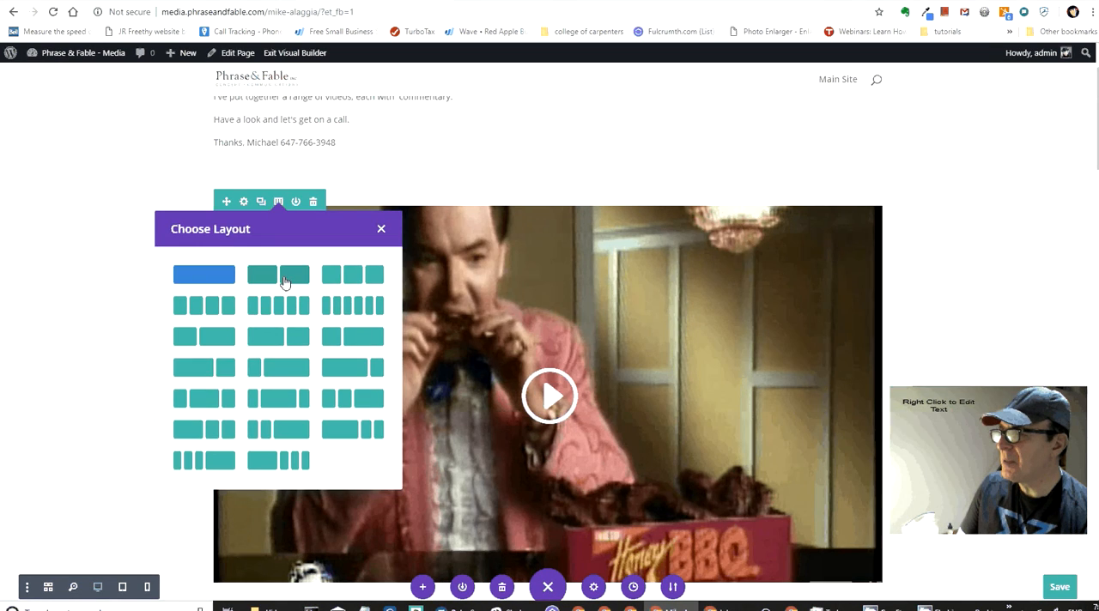
click(285, 275)
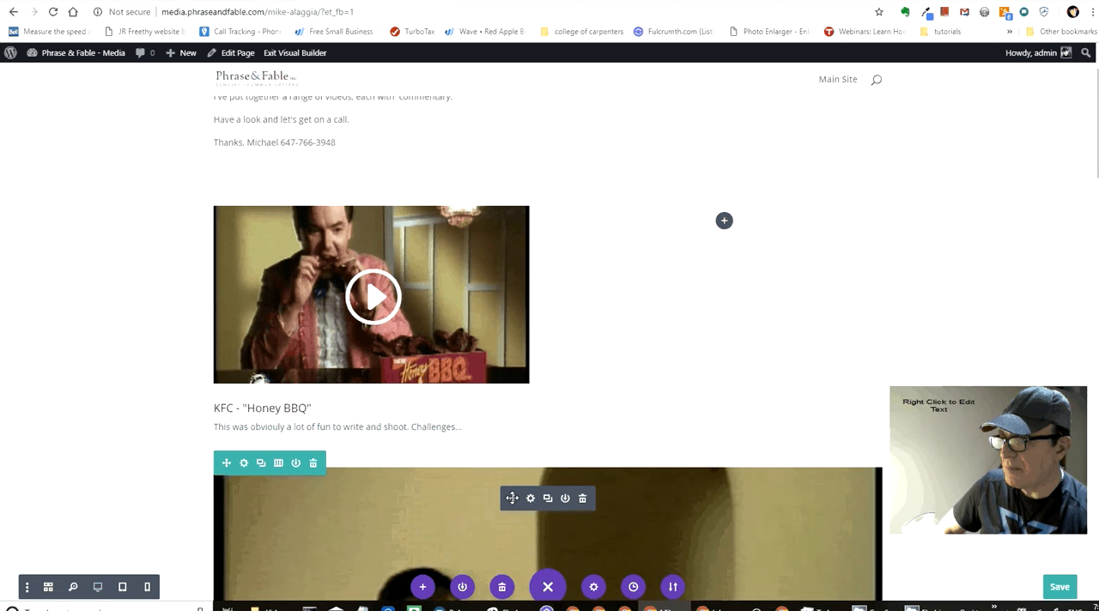
Step: Move the KFC - "Baby" video and its caption into the empty second column beside KFC - "Honey BBQ"
drag(512, 498, 726, 225)
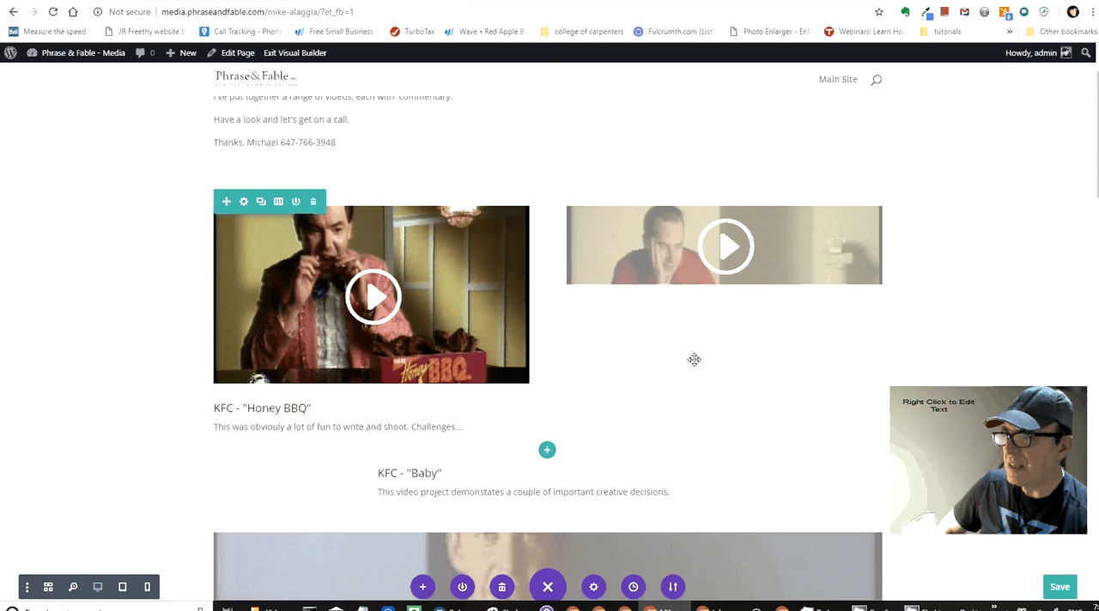
scroll(691, 362, down, 2)
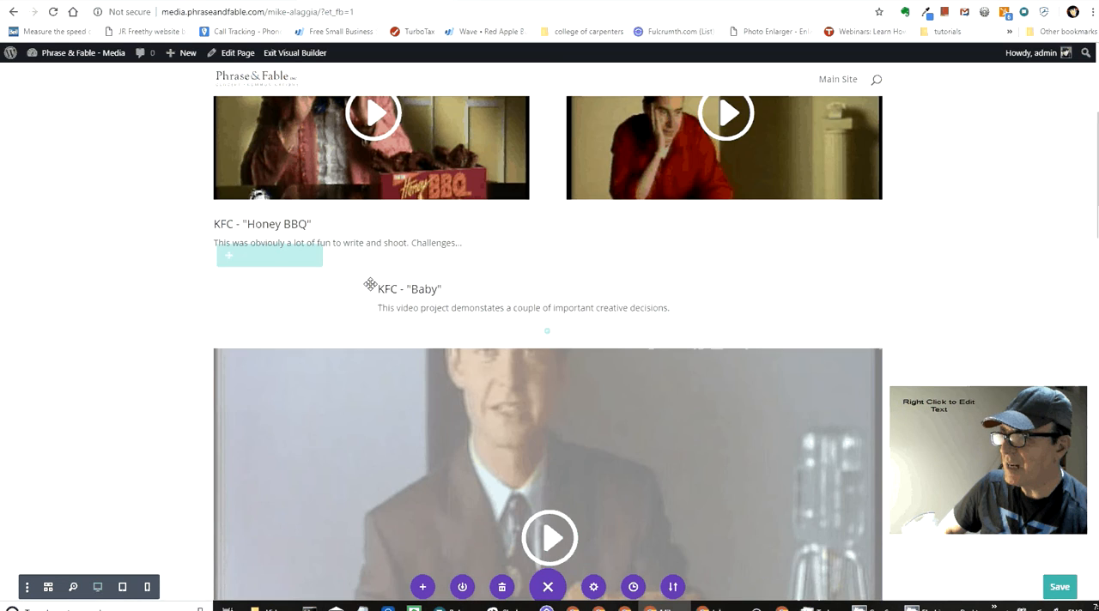
scroll(371, 285, down, 1)
scroll(432, 237, up, 3)
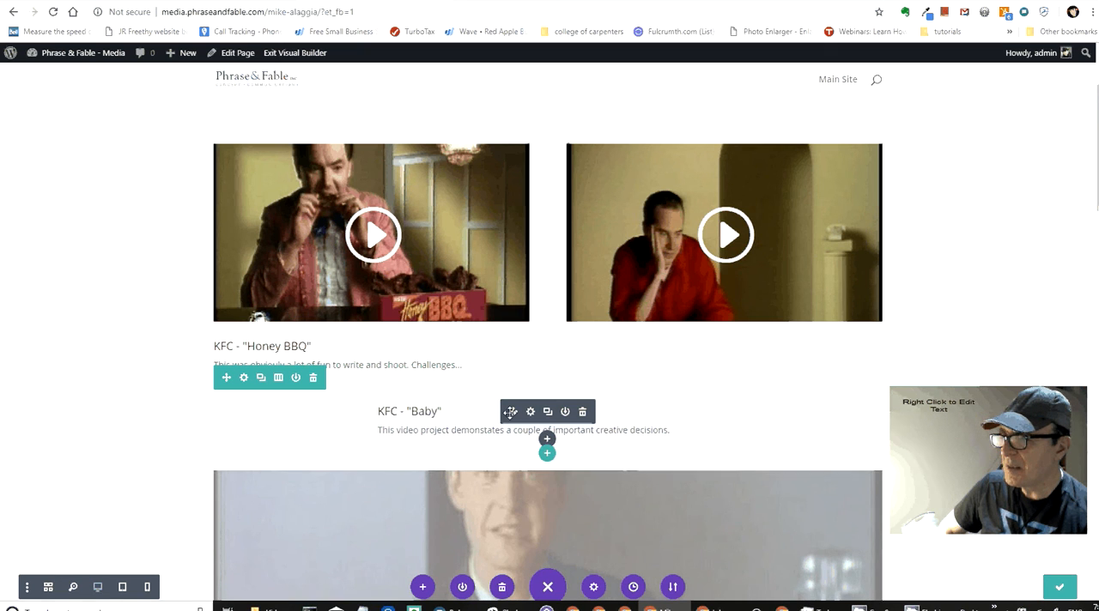
mouse_move(510, 412)
mouse_down()
mouse_move(609, 337)
mouse_move(616, 314)
mouse_move(623, 327)
mouse_up()
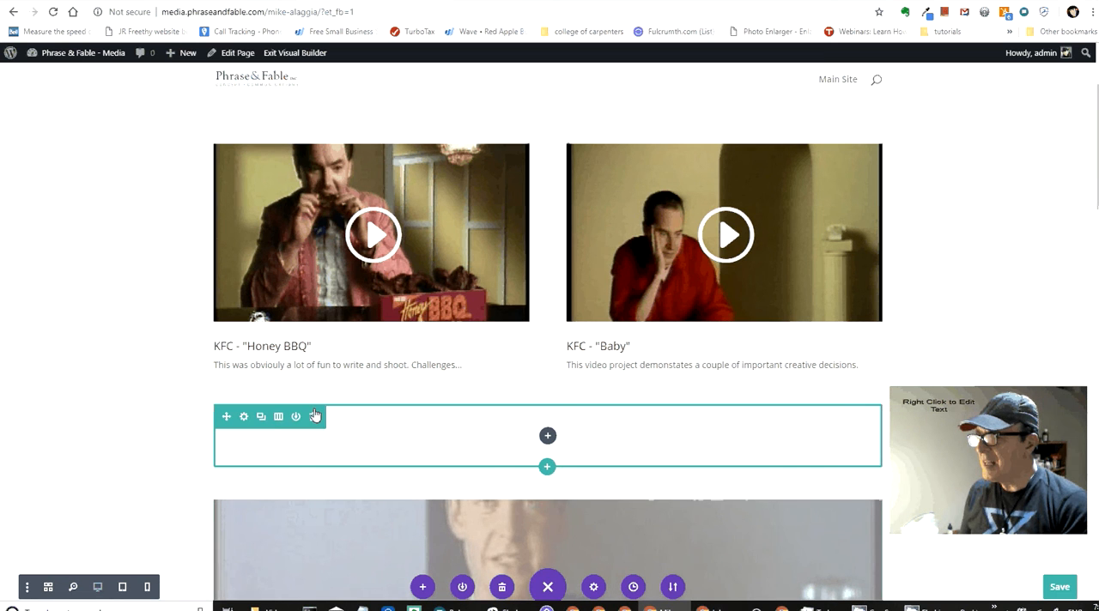
Step: Delete the emptied row below the two-column videos and save the page
click(314, 416)
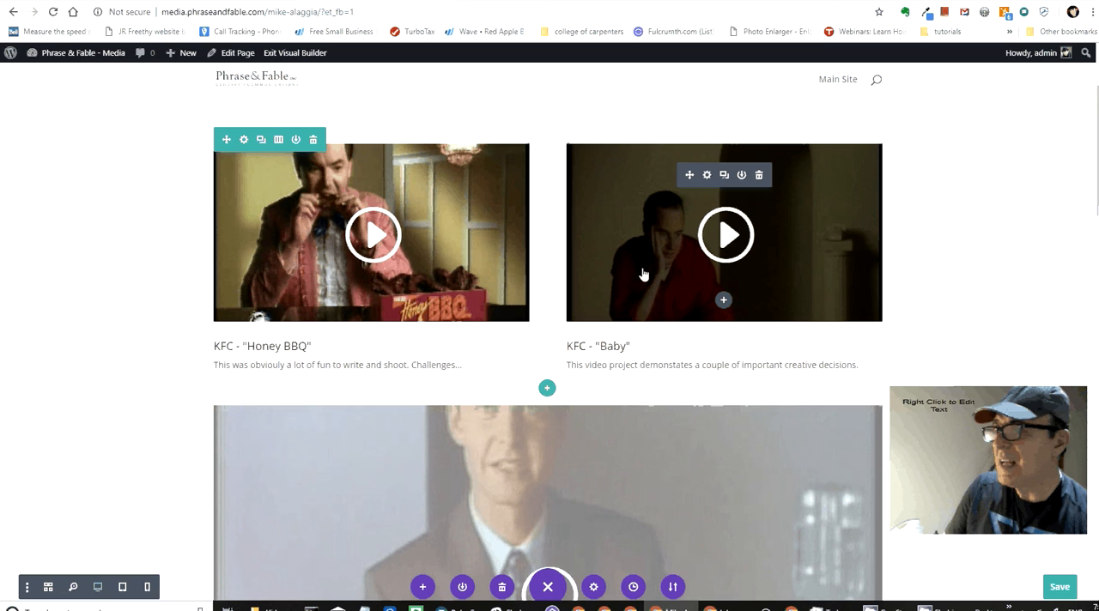
scroll(723, 300, up, 2)
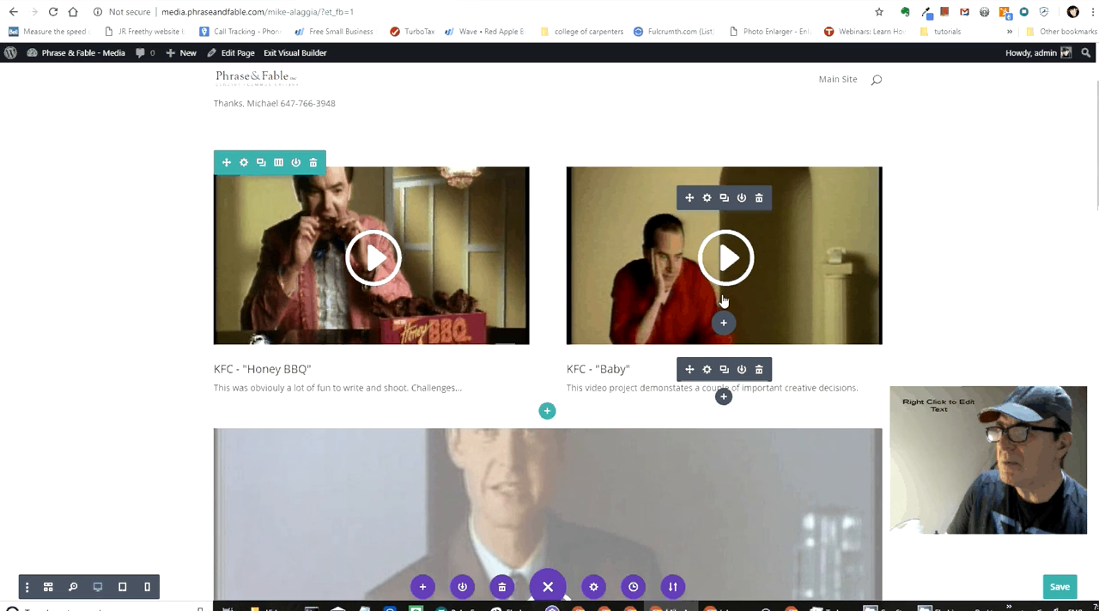
click(1060, 589)
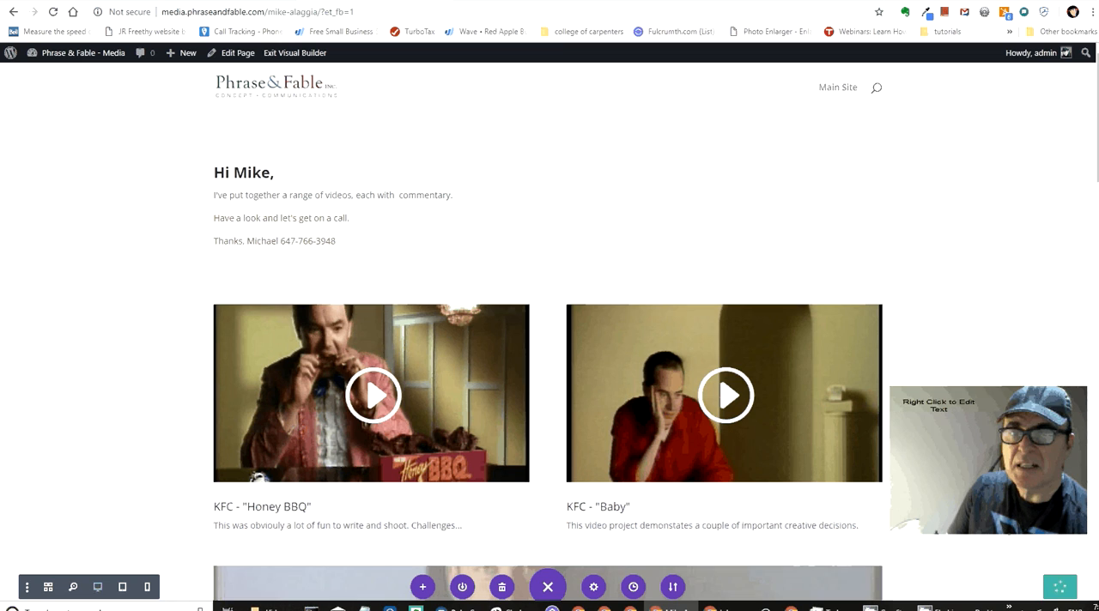